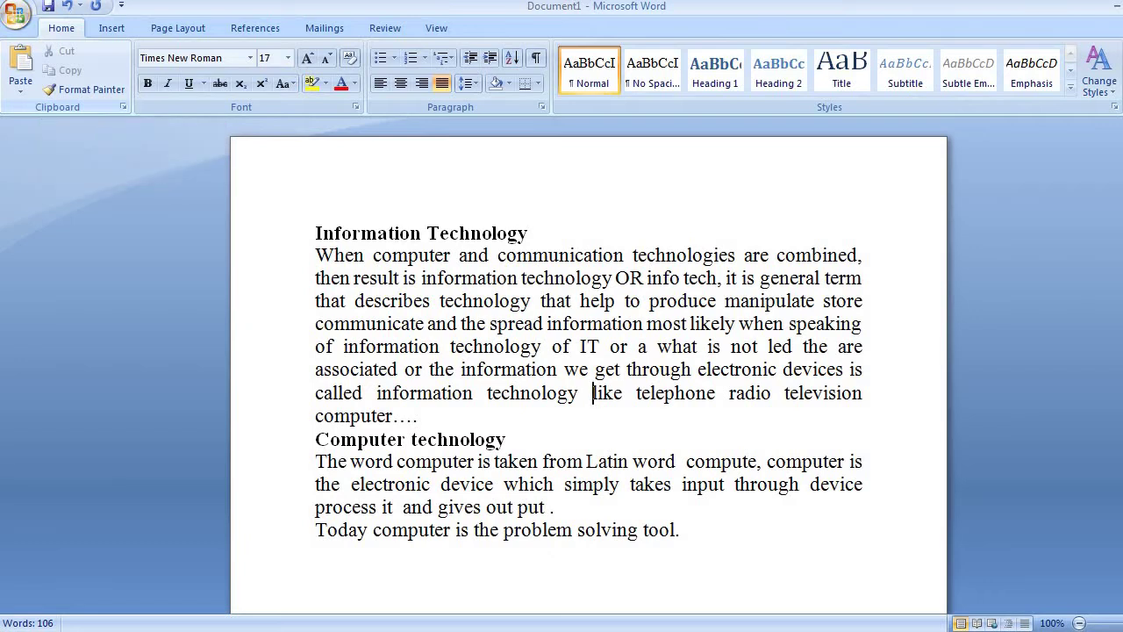
- Copy the word "computer" from the first paragraph's opening line and paste it four times at the end of that paragraph
{"action": "double_click", "coordinate": [410, 256]}
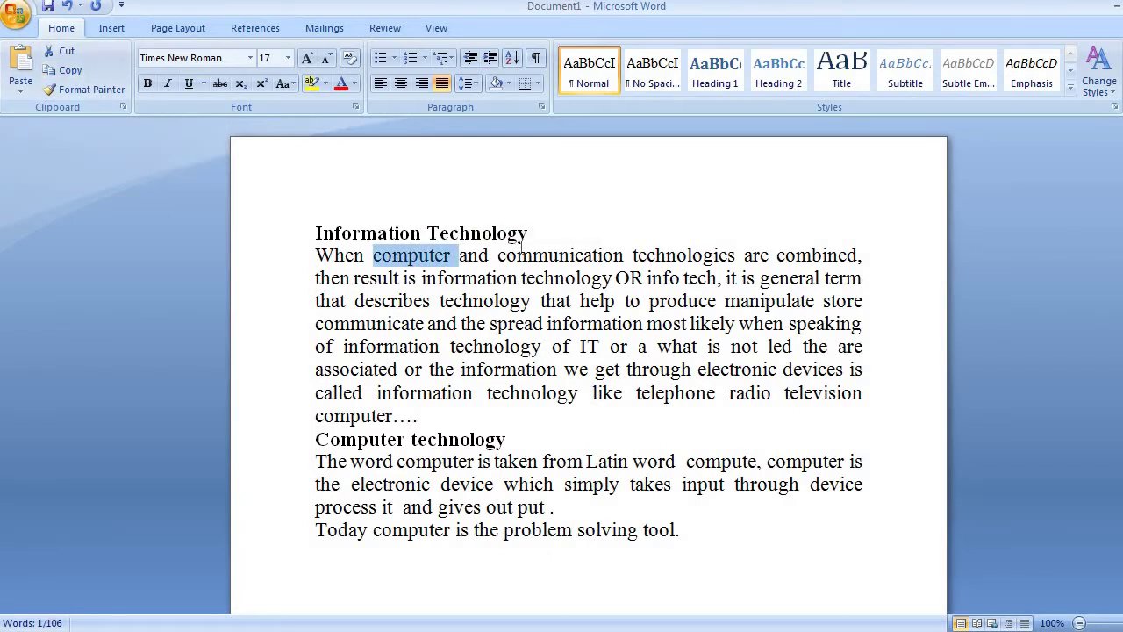
{"action": "left_click", "coordinate": [433, 421]}
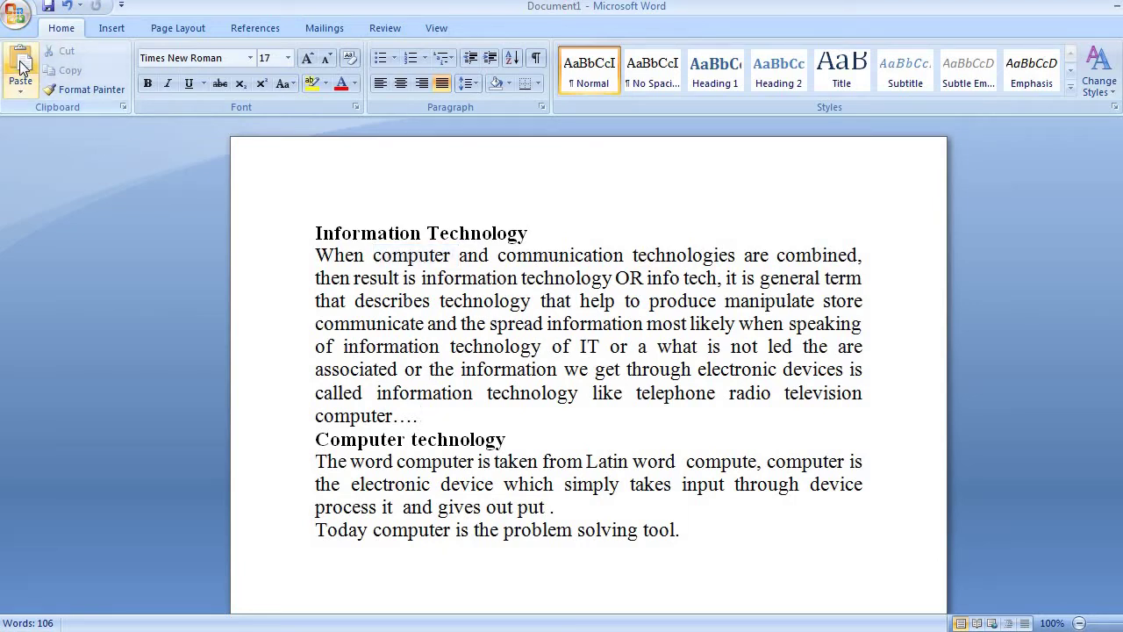
{"action": "left_click", "coordinate": [22, 67]}
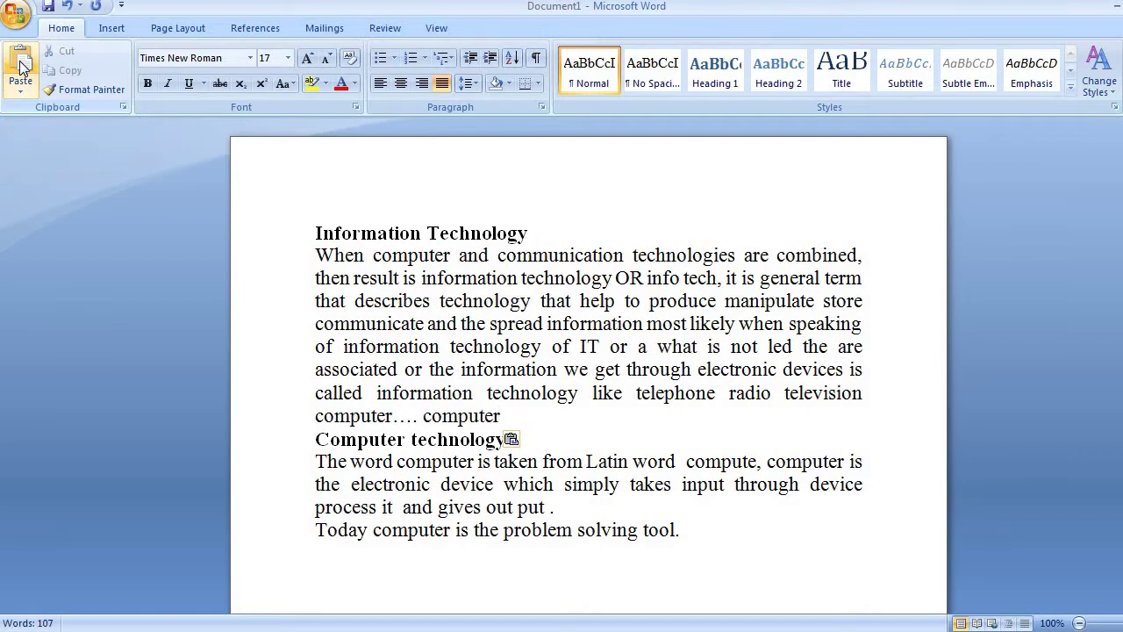
{"action": "left_click", "coordinate": [21, 66]}
{"action": "left_click", "coordinate": [21, 66]}
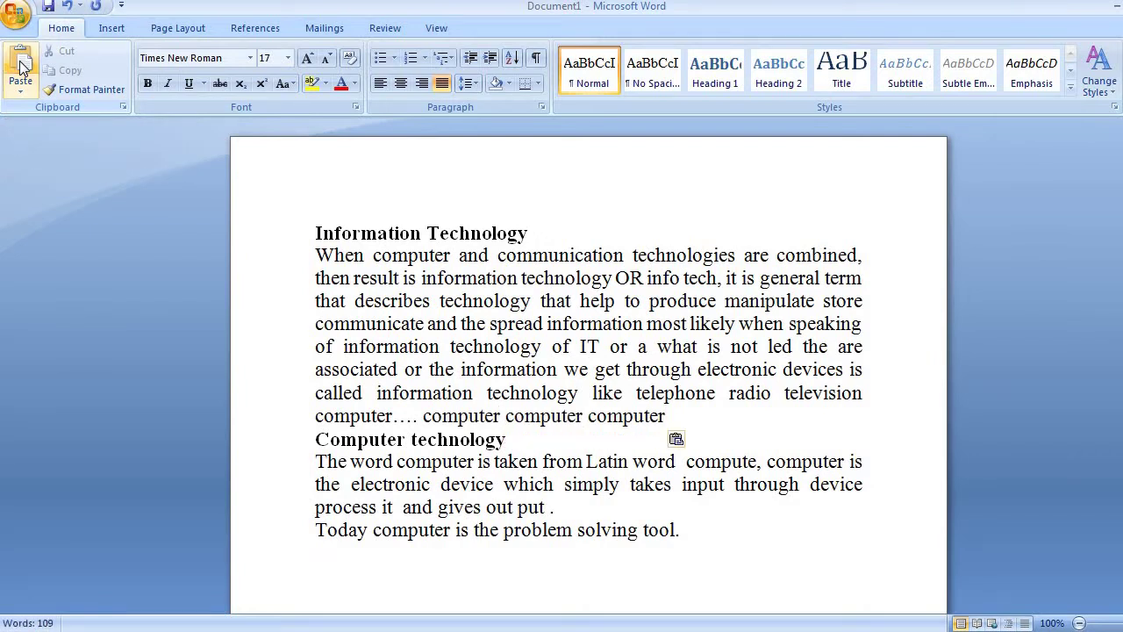
{"action": "left_click", "coordinate": [21, 66]}
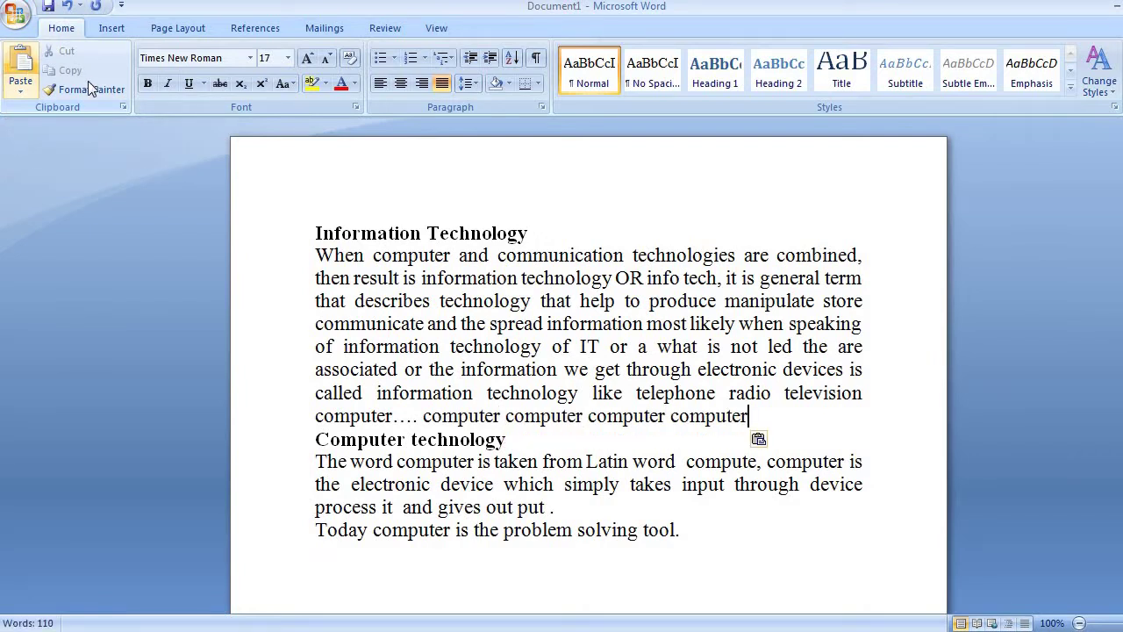
- Cut "Technology" from the "Information Technology" heading and paste it four times after the "Computer technology" heading
{"action": "double_click", "coordinate": [470, 234]}
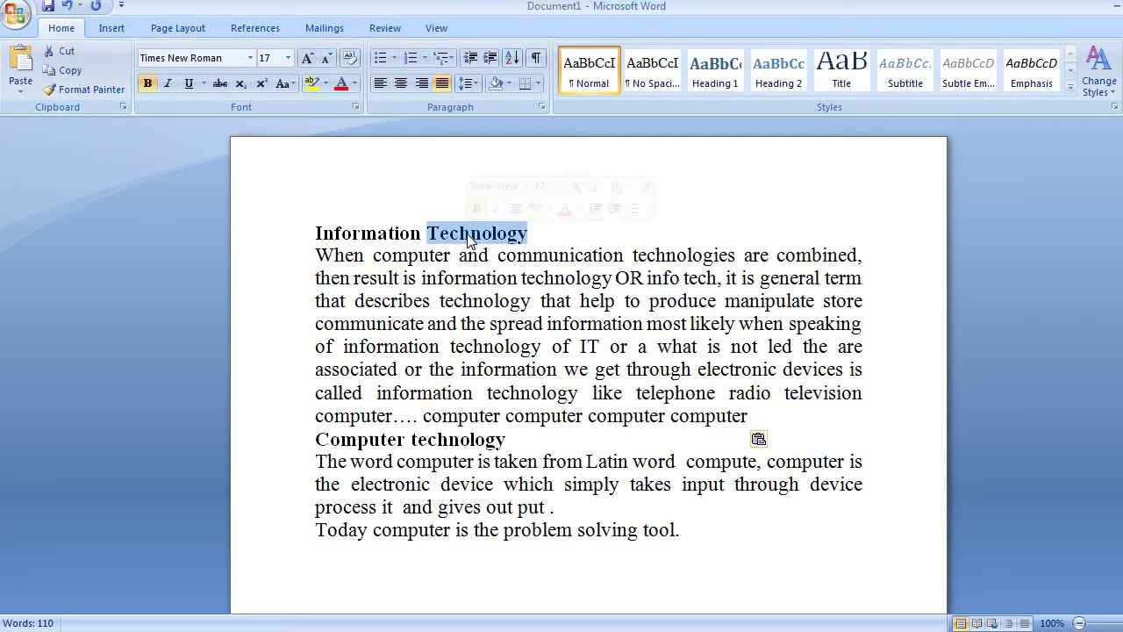
{"action": "left_click", "coordinate": [74, 50]}
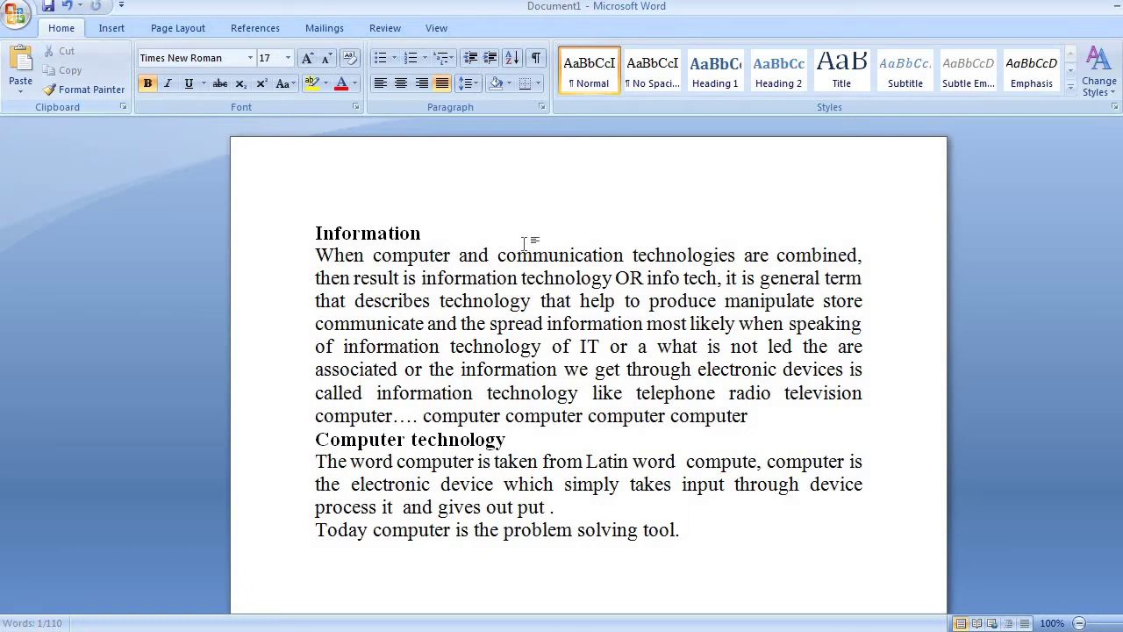
{"action": "left_click", "coordinate": [550, 443]}
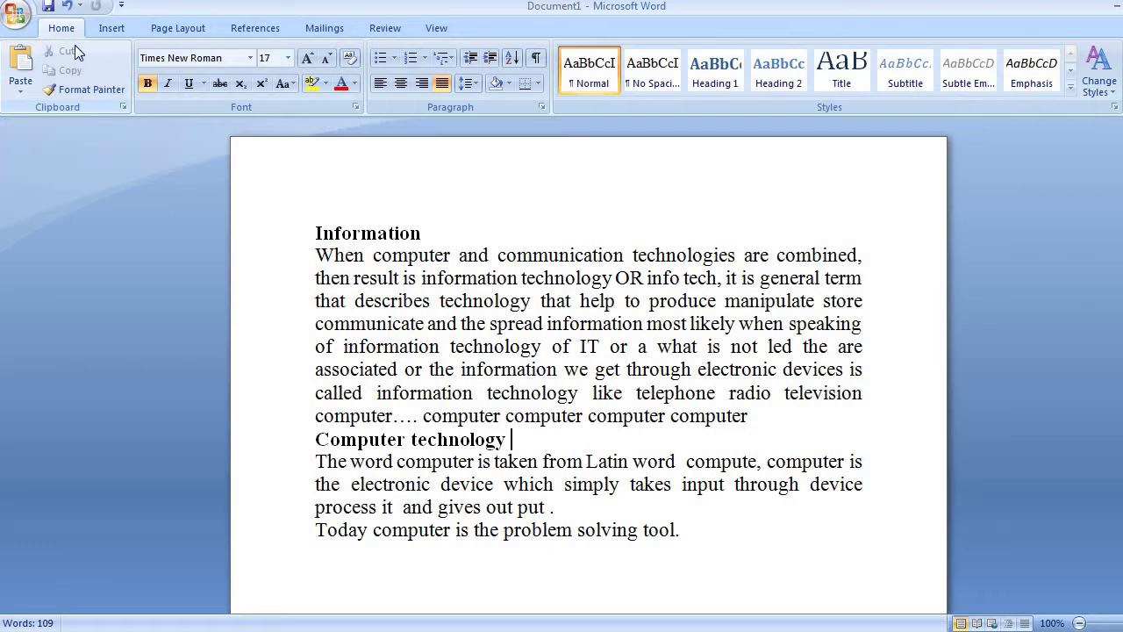
{"action": "left_click", "coordinate": [19, 69]}
{"action": "left_click", "coordinate": [19, 68]}
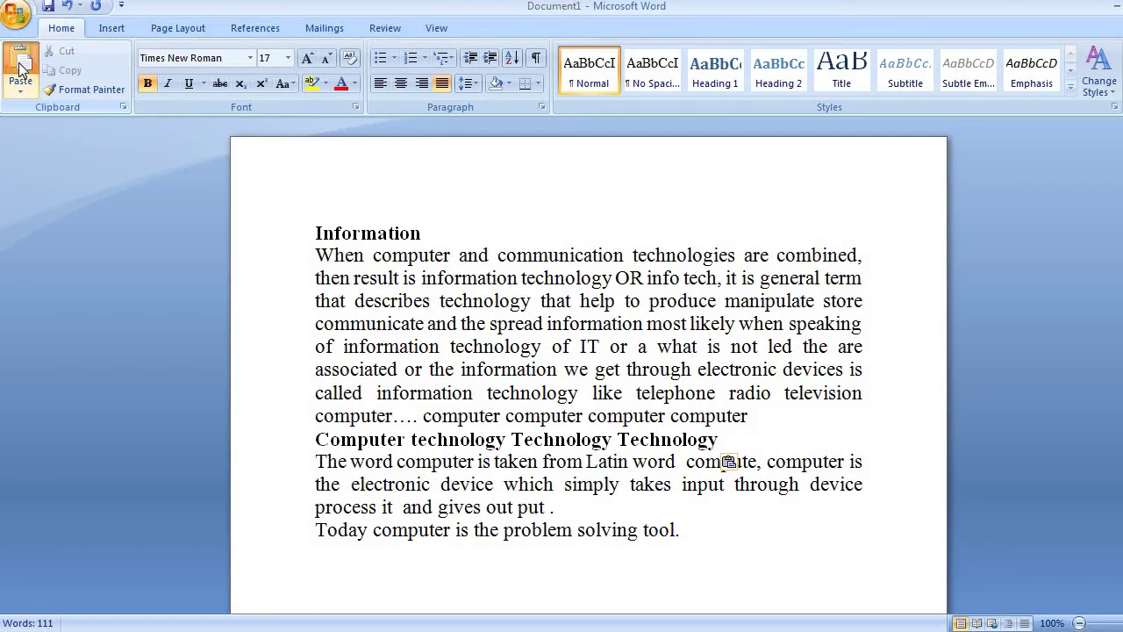
{"action": "left_click", "coordinate": [19, 68]}
{"action": "left_click", "coordinate": [20, 69]}
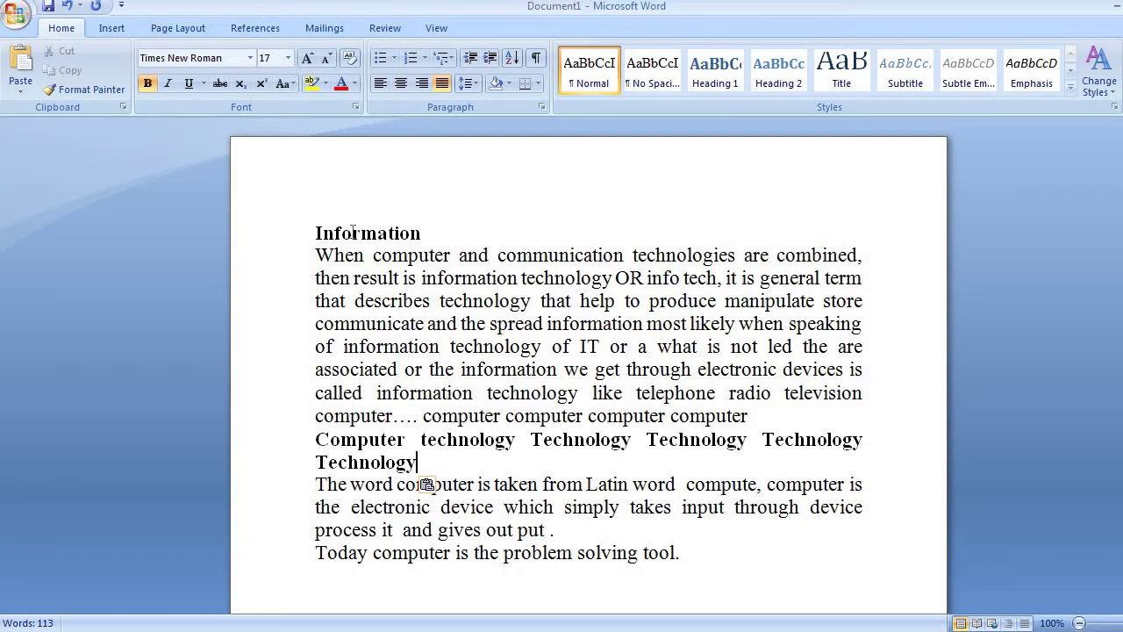
- Use Format Painter to copy the headings' bold formatting onto "When" and "computer and communication" in the first paragraph
{"action": "left_click", "coordinate": [113, 91]}
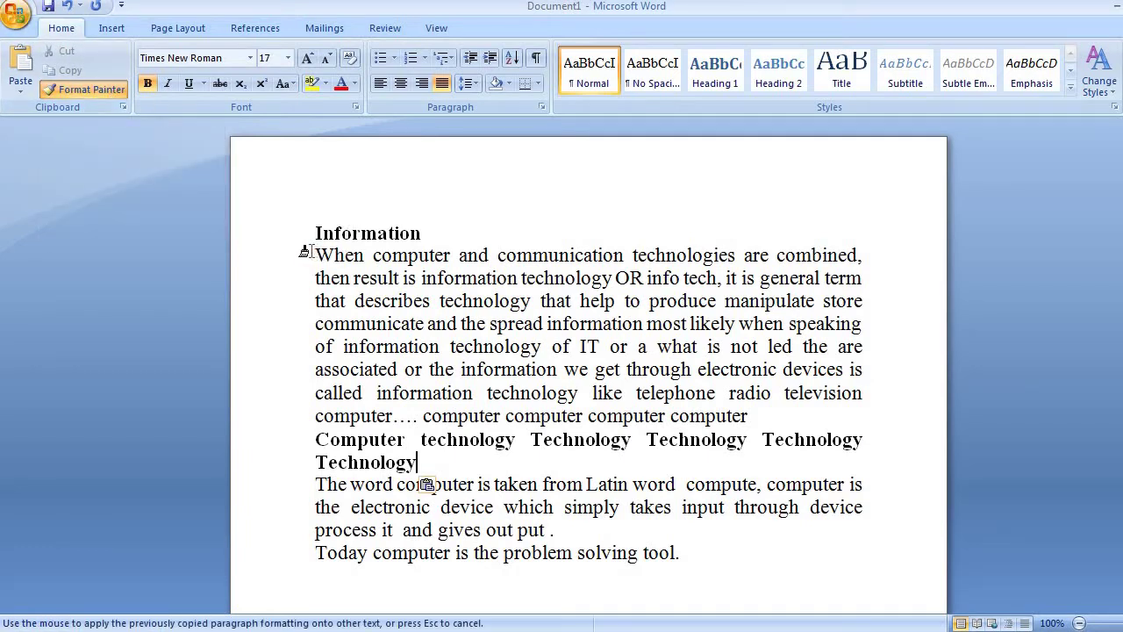
{"action": "left_click_drag", "start_coordinate": [317, 255], "coordinate": [376, 254]}
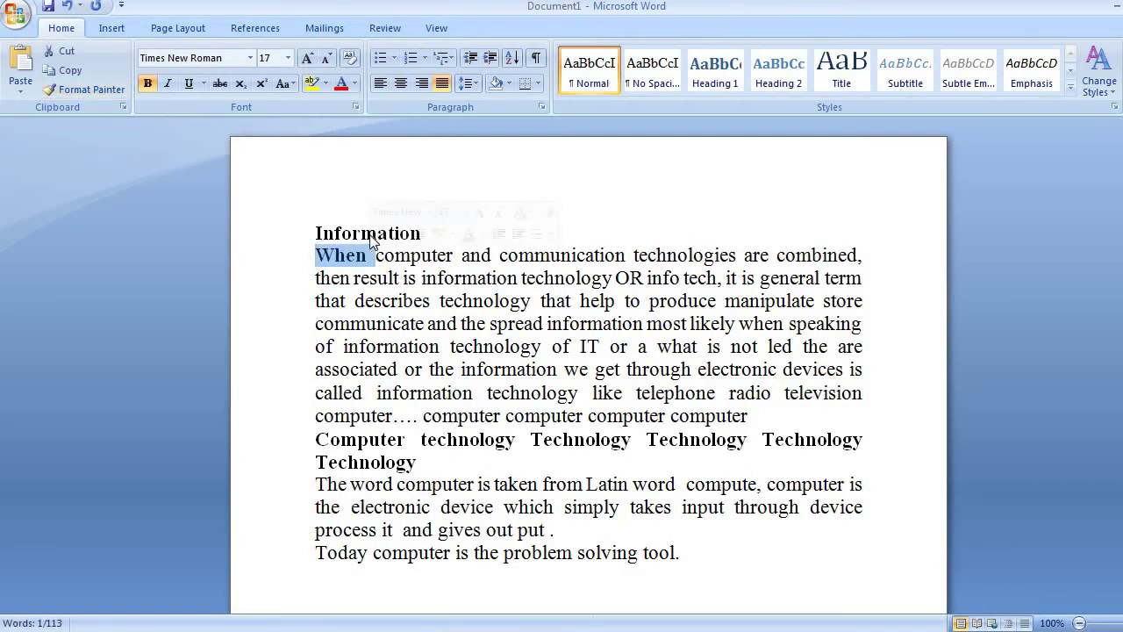
{"action": "left_click", "coordinate": [353, 234]}
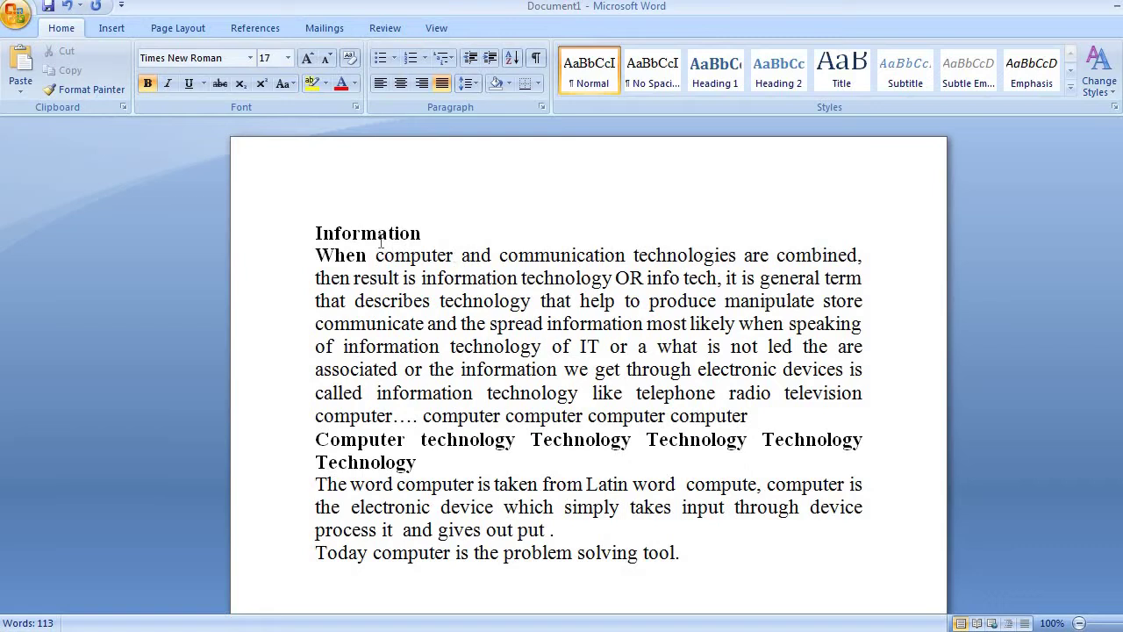
{"action": "double_click", "coordinate": [380, 235]}
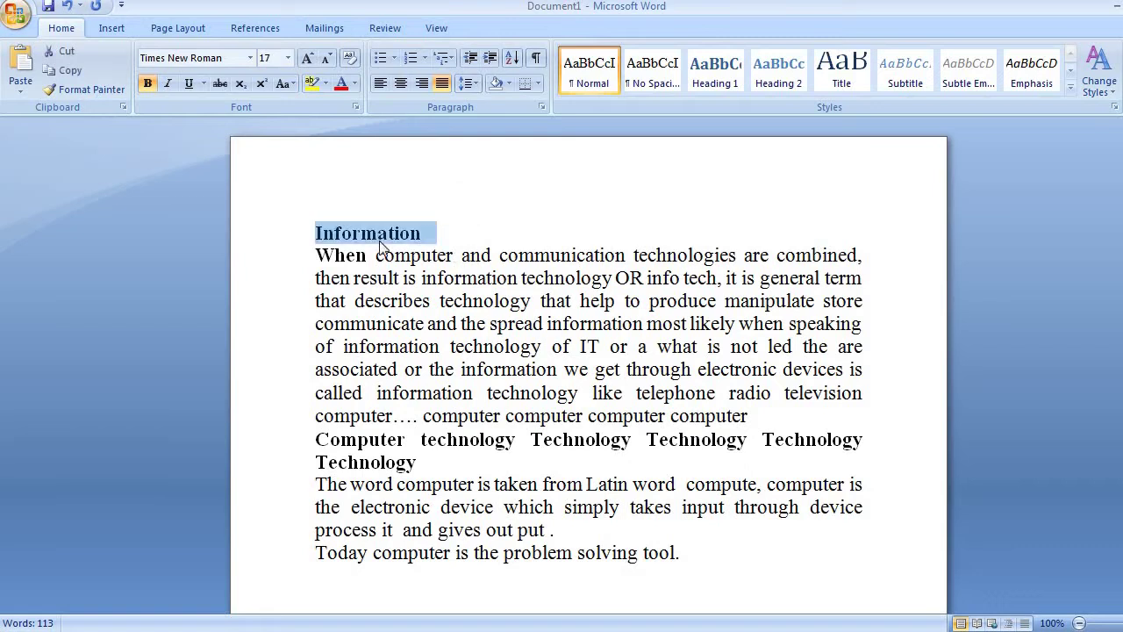
{"action": "left_click", "coordinate": [99, 90]}
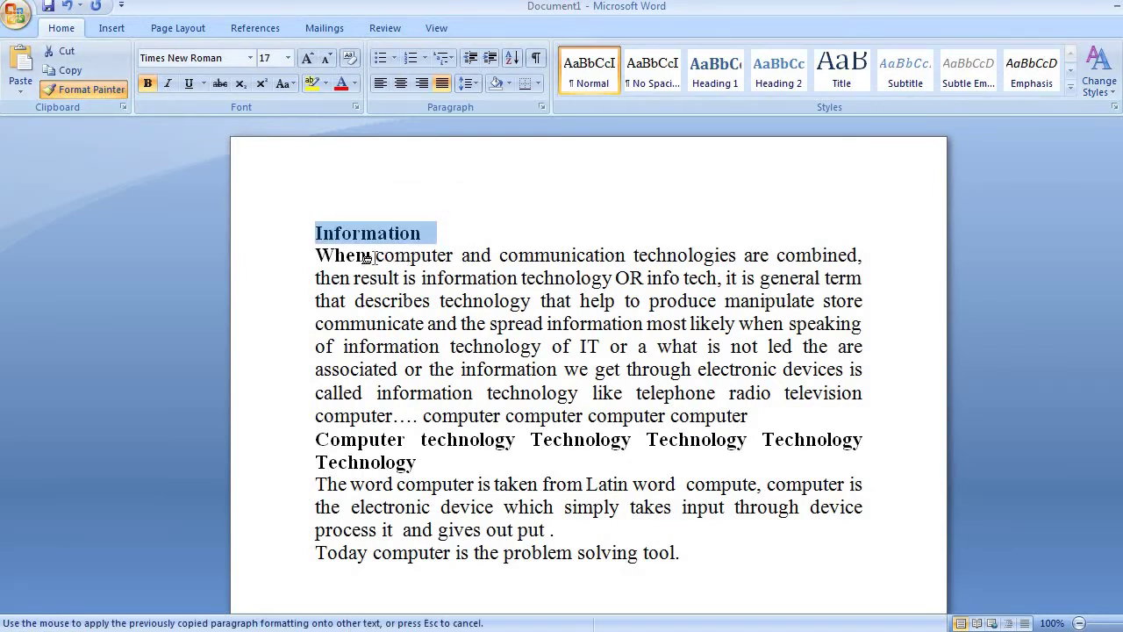
{"action": "left_click_drag", "start_coordinate": [372, 256], "coordinate": [551, 254]}
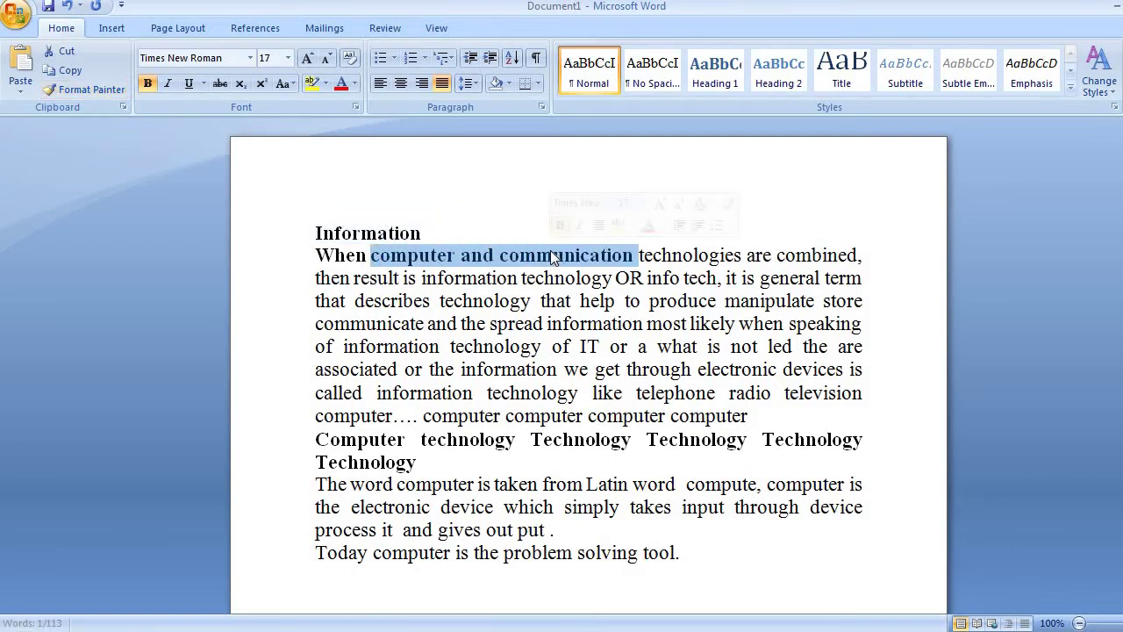
{"action": "left_click", "coordinate": [552, 255]}
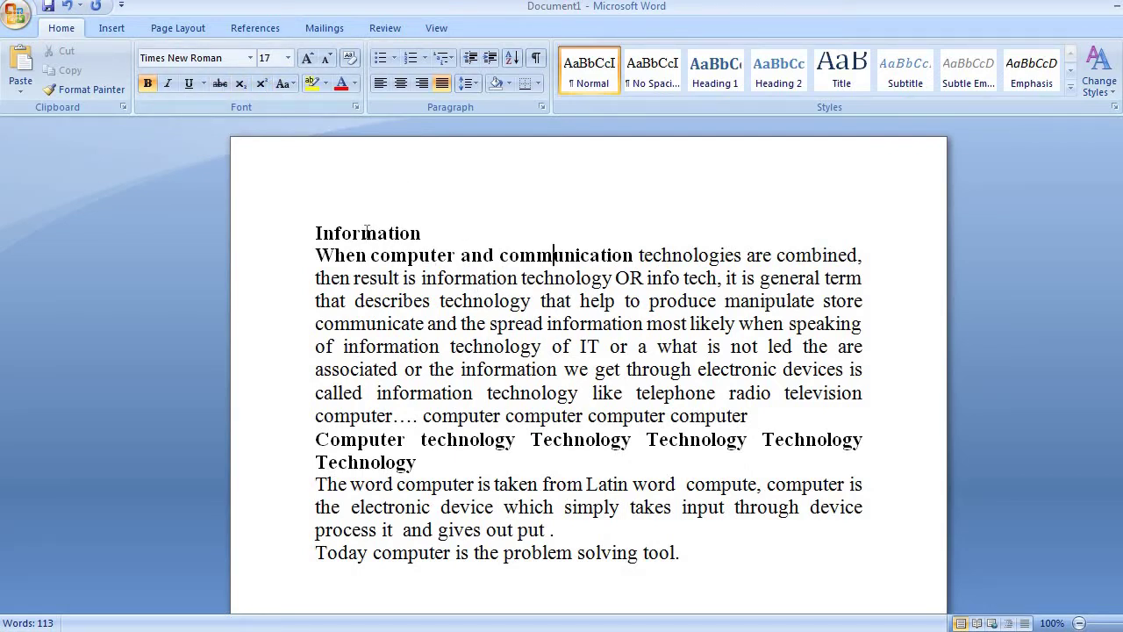
- Set the font of the entire "Computer technology" heading to Algerian
{"action": "double_click", "coordinate": [462, 441]}
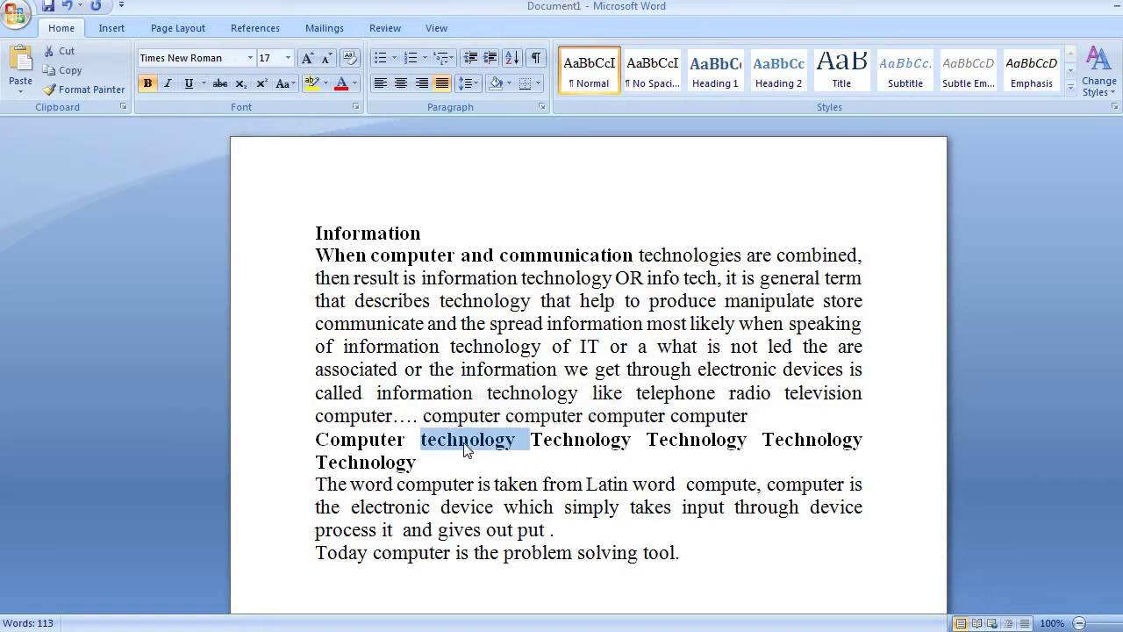
{"action": "triple_click", "coordinate": [465, 441]}
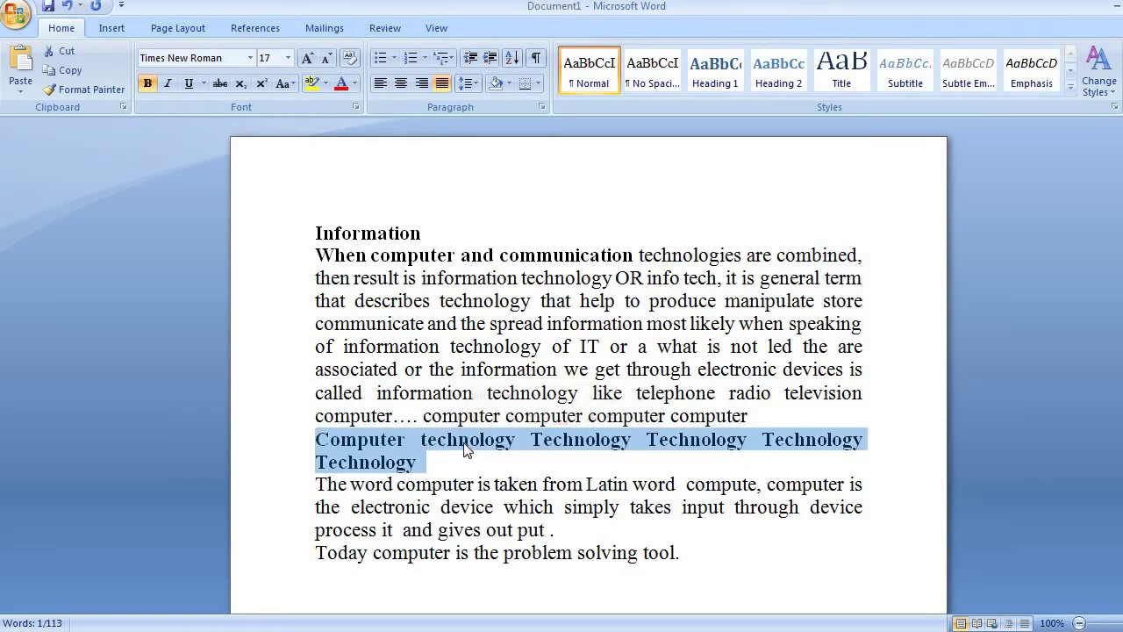
{"action": "left_click", "coordinate": [251, 58]}
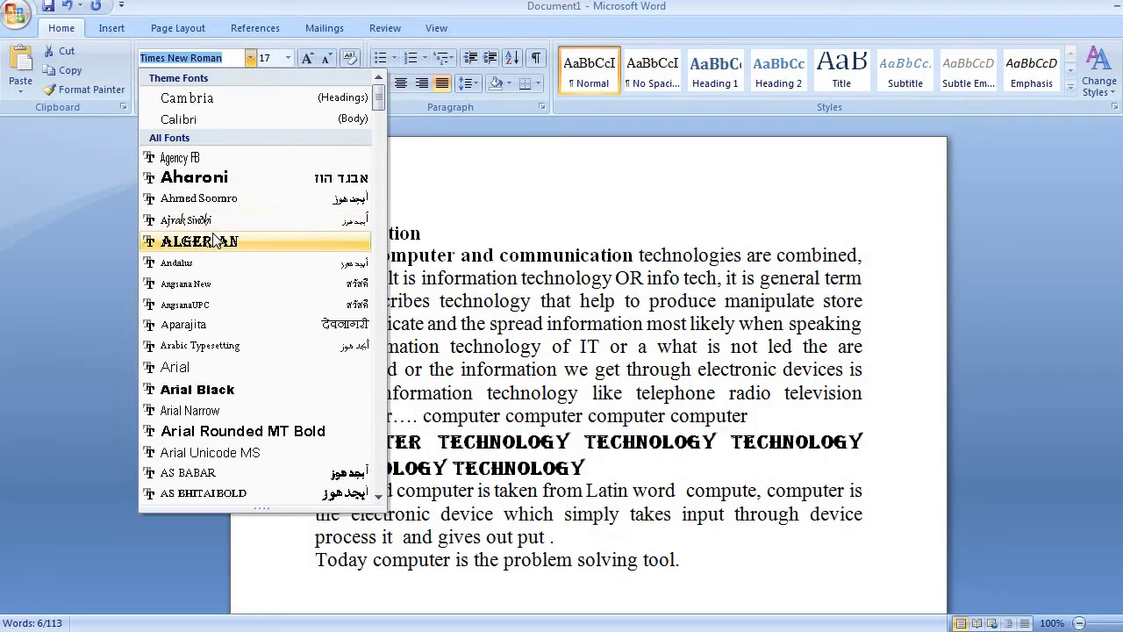
{"action": "left_click", "coordinate": [215, 240]}
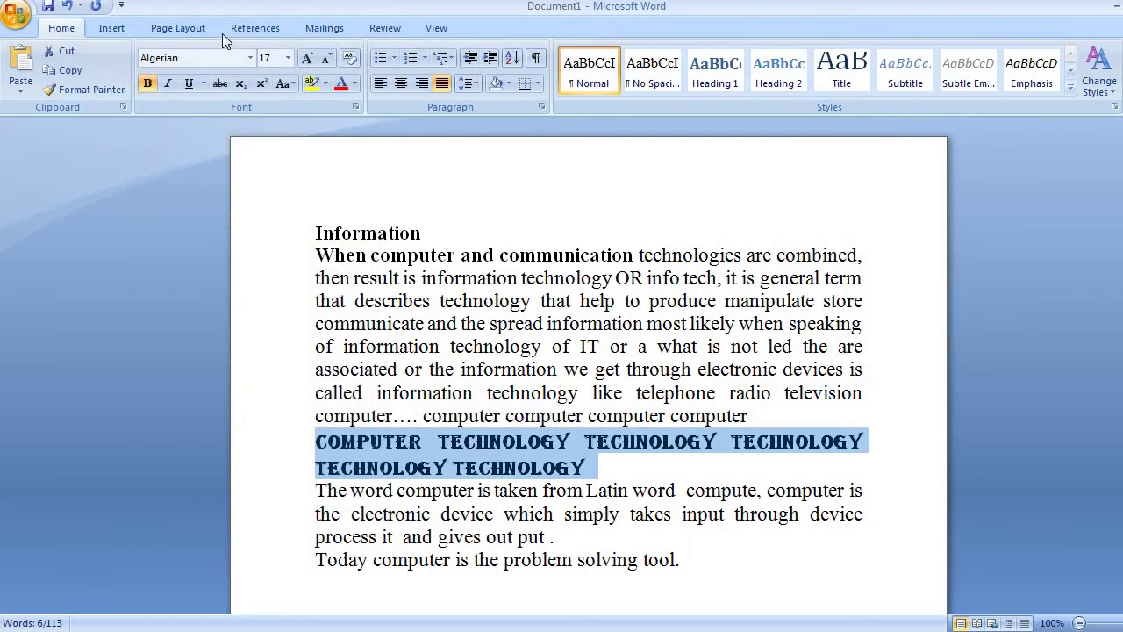
- Change the font of the "Computer technology" heading to AS FURQAN
{"action": "left_click", "coordinate": [250, 58]}
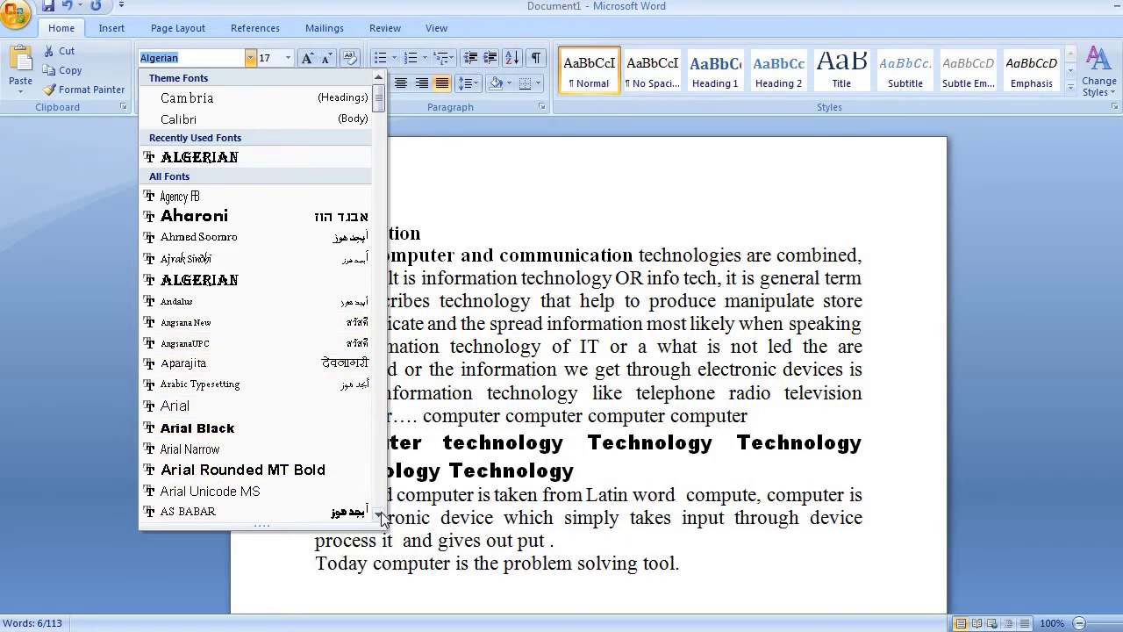
{"action": "left_click_drag", "start_coordinate": [379, 516], "coordinate": [380, 518]}
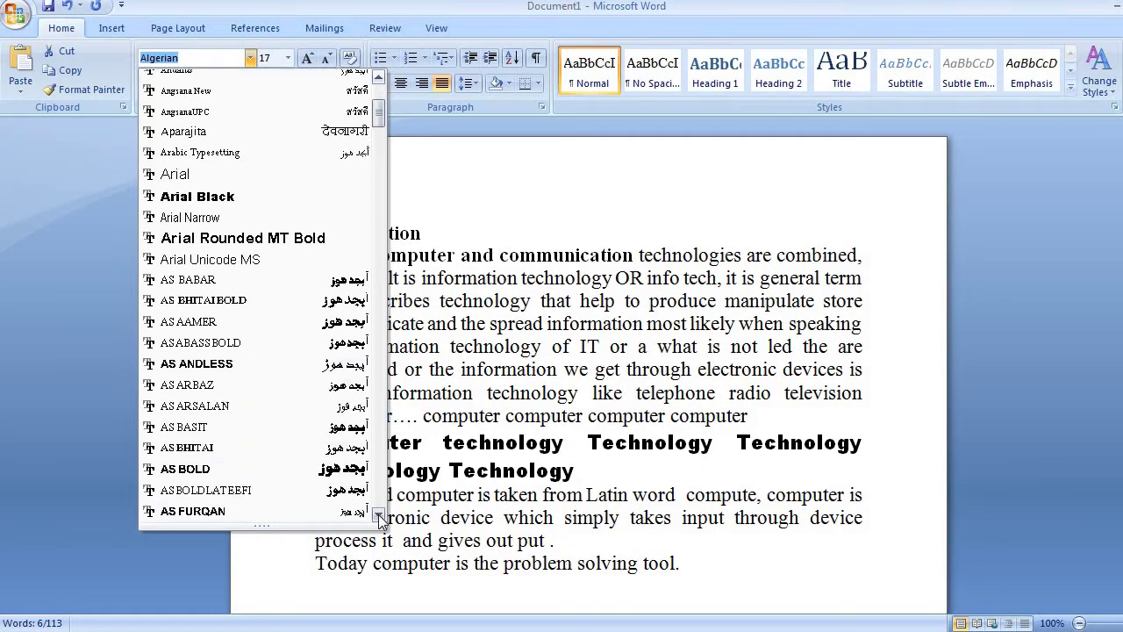
{"action": "left_click", "coordinate": [225, 510]}
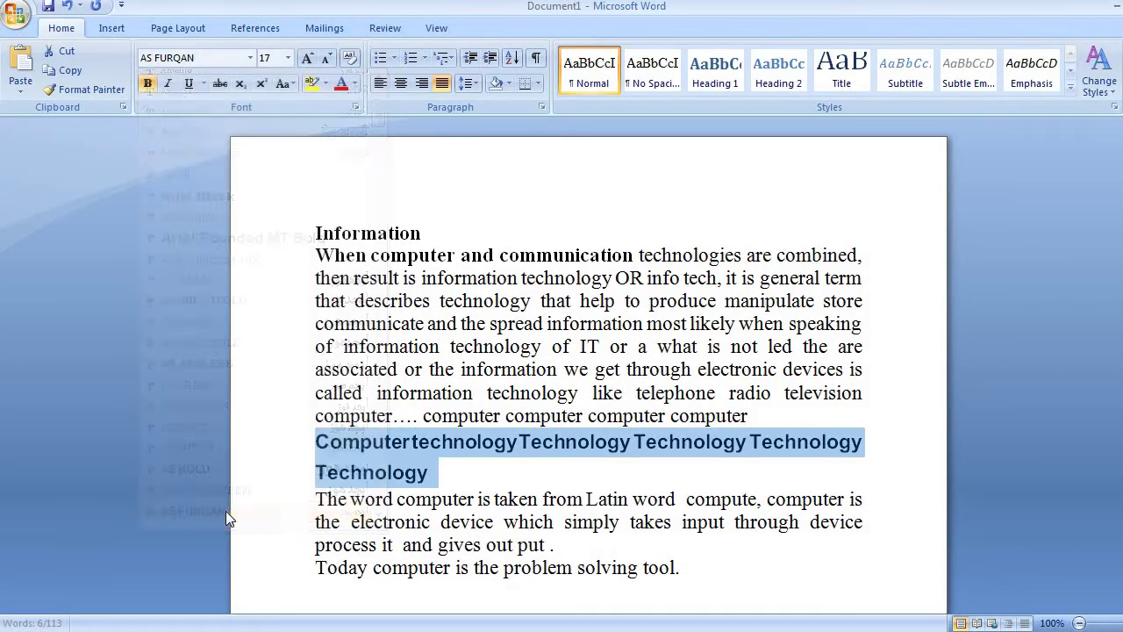
{"action": "left_click", "coordinate": [523, 397]}
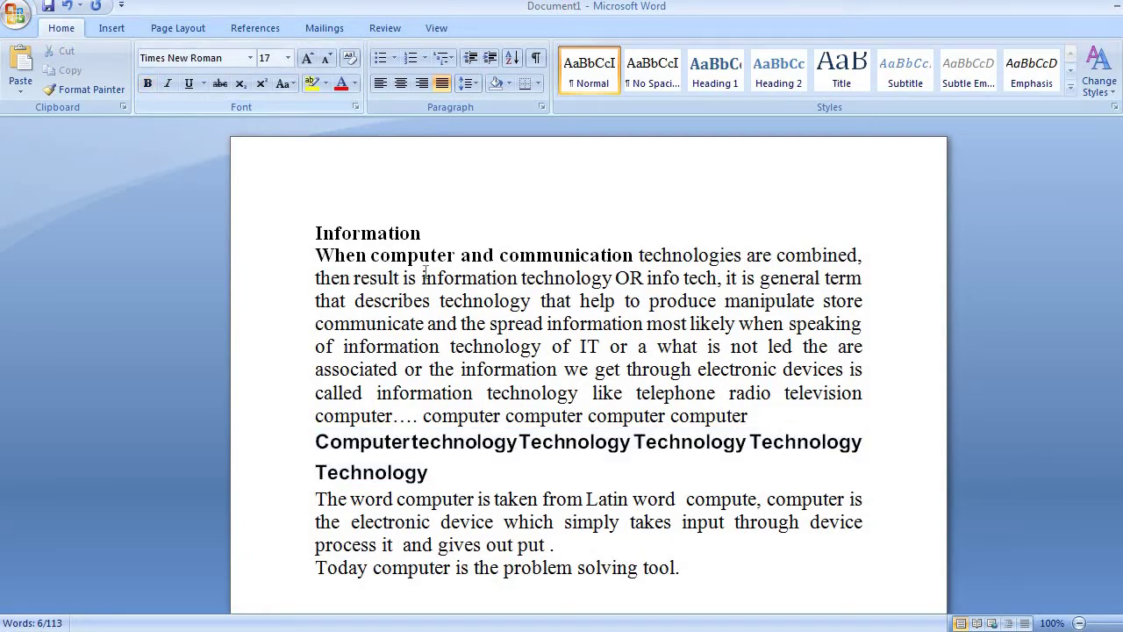
- Set the font size of the "Information" heading to 72
{"action": "double_click", "coordinate": [350, 235]}
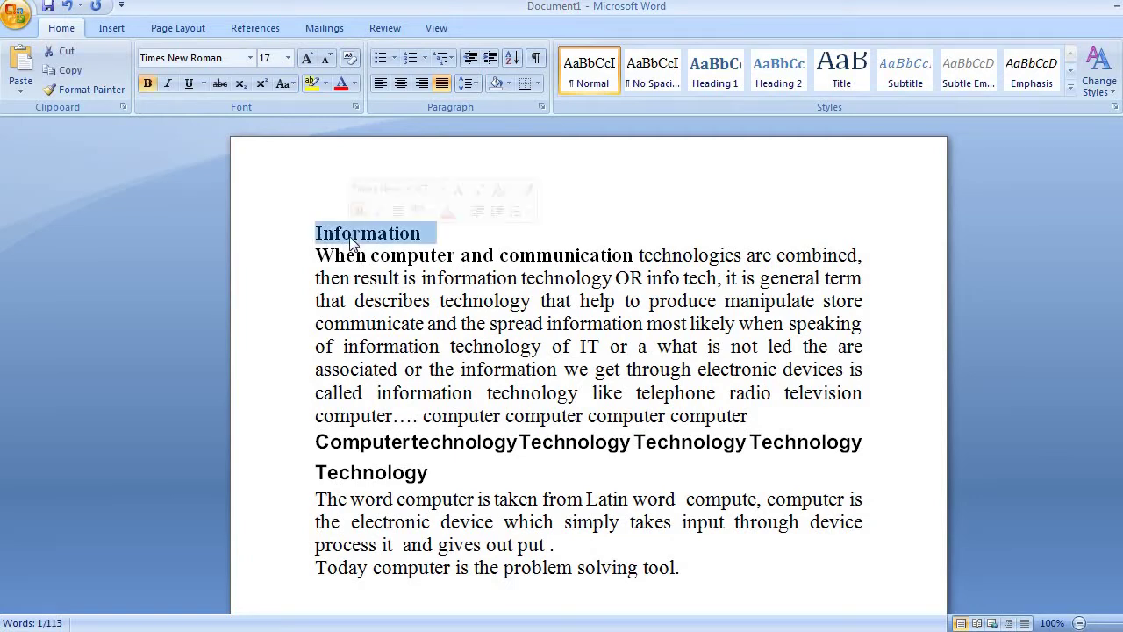
{"action": "left_click", "coordinate": [288, 58]}
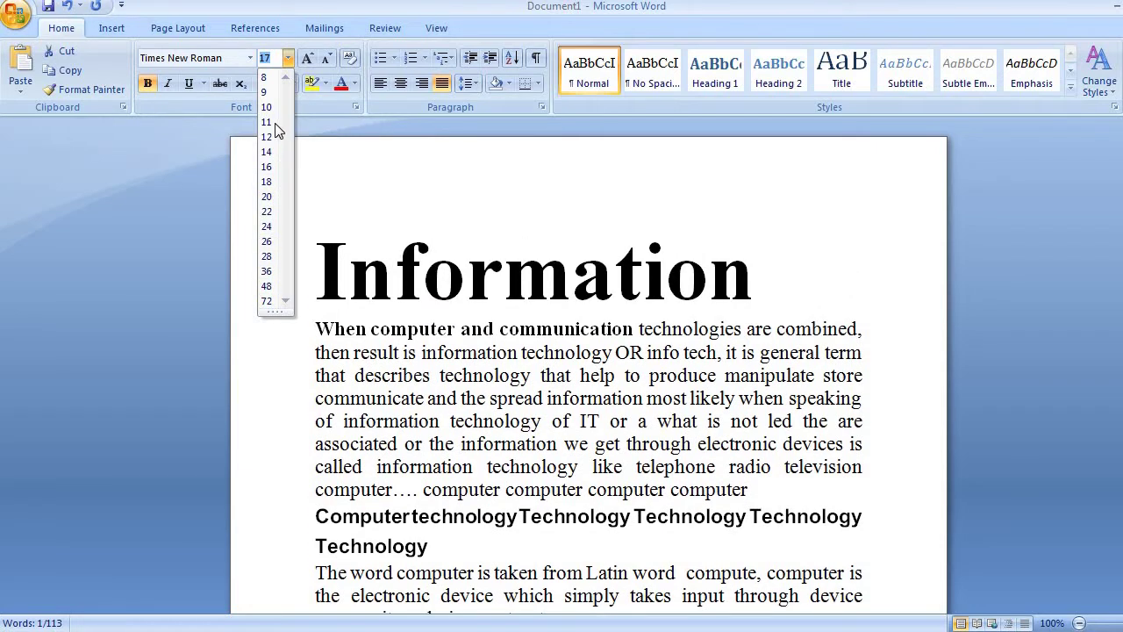
{"action": "left_click", "coordinate": [265, 301]}
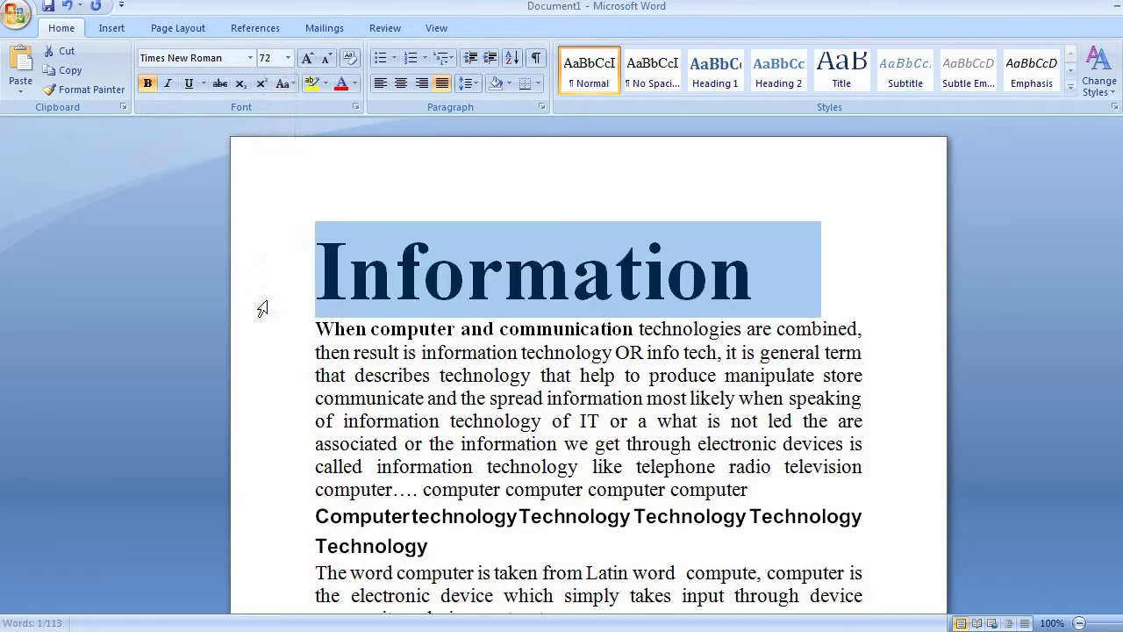
{"action": "left_click", "coordinate": [288, 58]}
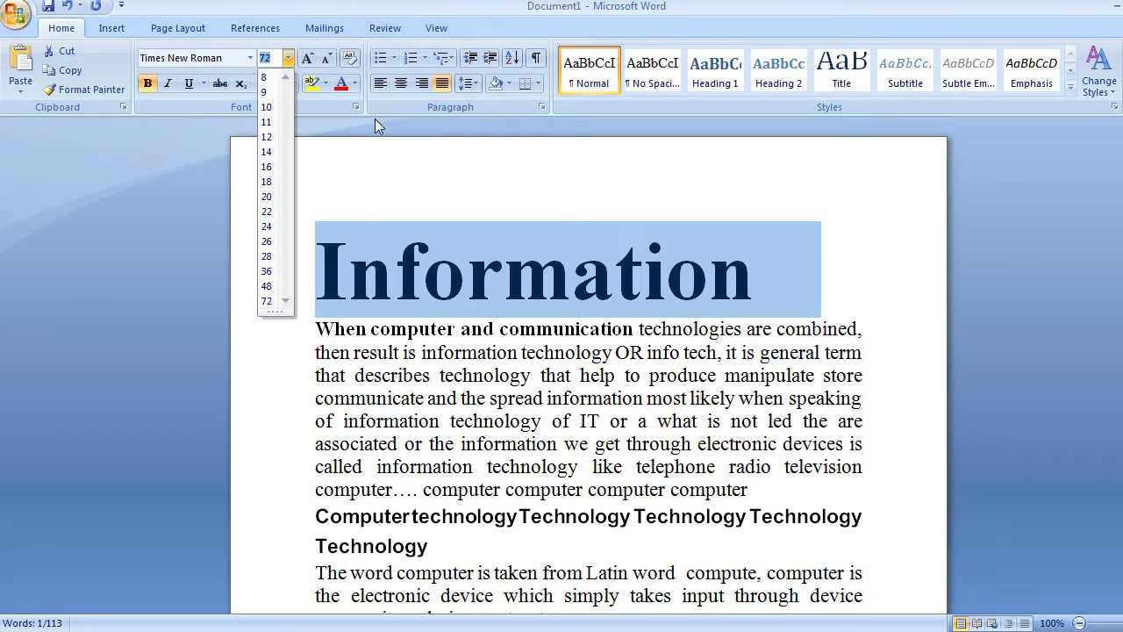
{"action": "left_click", "coordinate": [377, 225]}
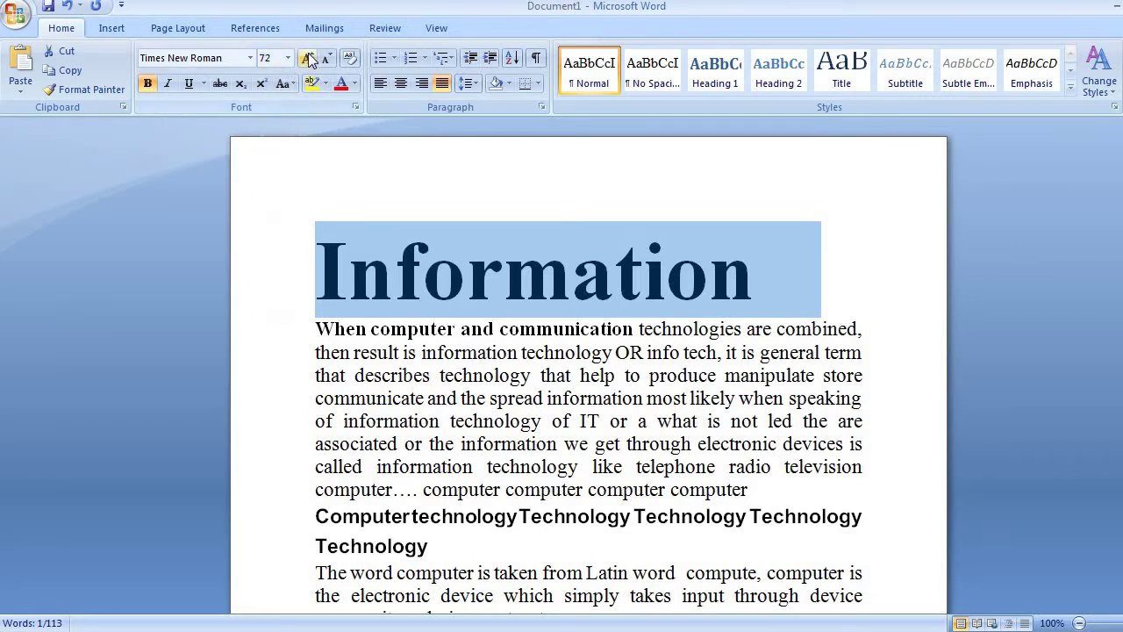
- Enlarge the "Information" heading step by step with Grow Font to size 120
{"action": "left_click", "coordinate": [307, 59]}
{"action": "left_click", "coordinate": [308, 59]}
{"action": "left_click", "coordinate": [308, 58]}
{"action": "left_click", "coordinate": [308, 59]}
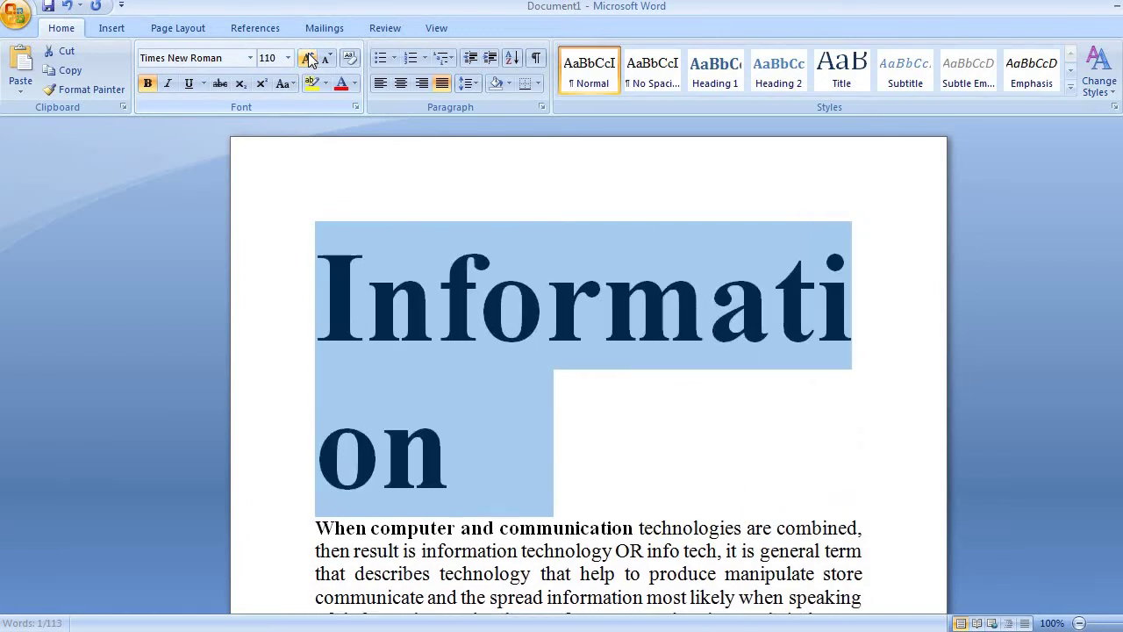
{"action": "left_click", "coordinate": [308, 59]}
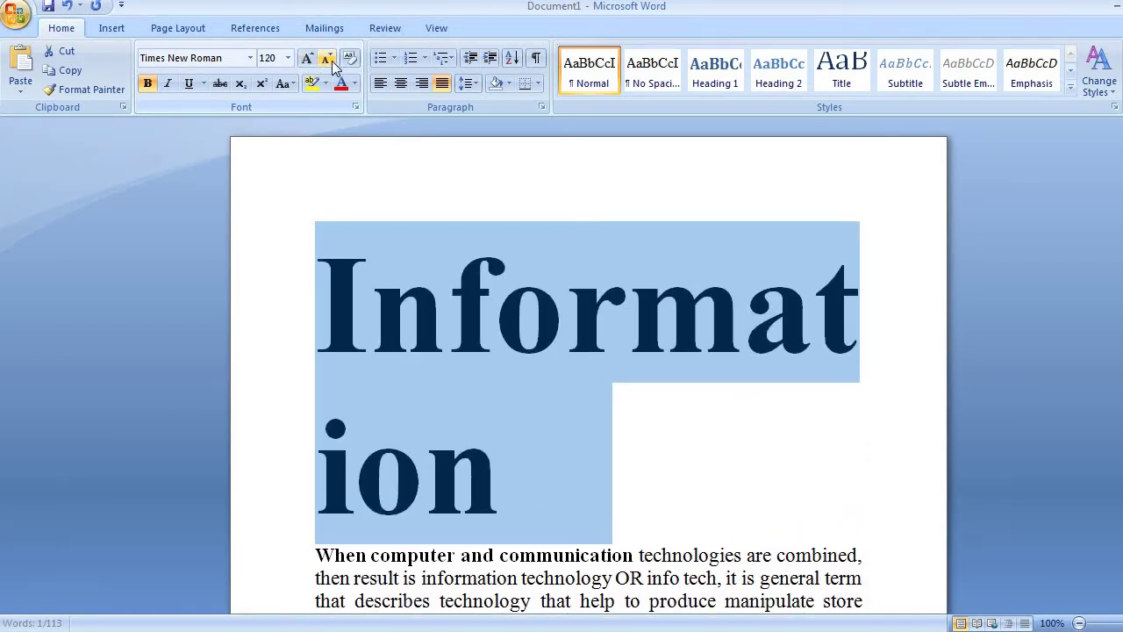
- Shrink the "Information" heading step by step to size 36 and clear all of its formatting
{"action": "left_click", "coordinate": [332, 63]}
{"action": "left_click", "coordinate": [332, 64]}
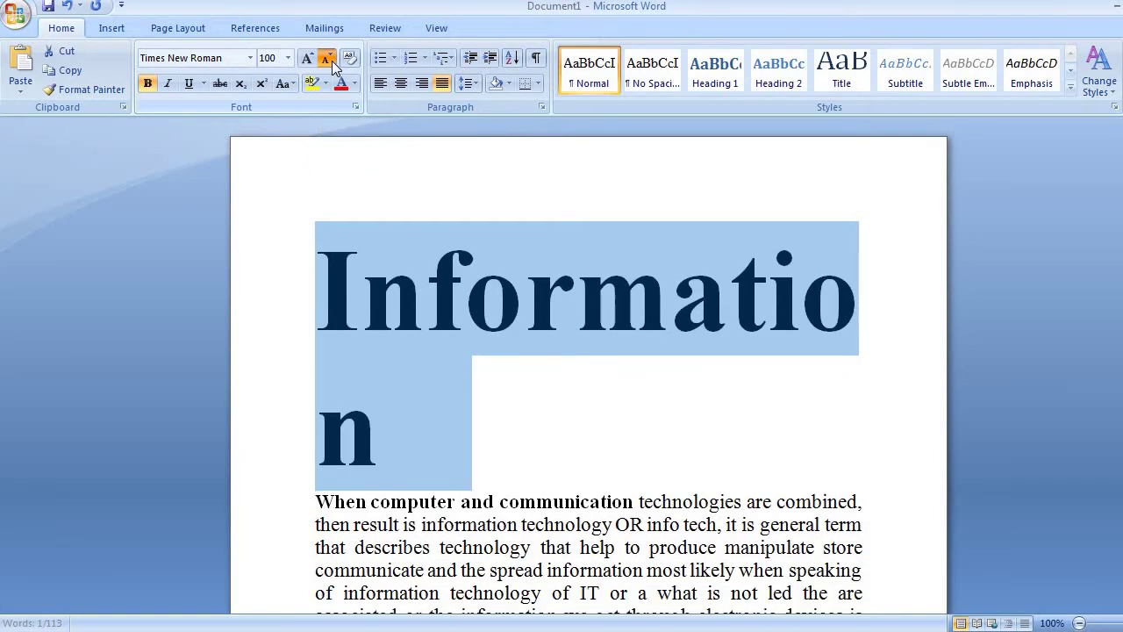
{"action": "left_click", "coordinate": [332, 63]}
{"action": "left_click", "coordinate": [332, 63]}
{"action": "left_click", "coordinate": [332, 63]}
{"action": "left_click", "coordinate": [333, 63]}
{"action": "left_click", "coordinate": [332, 63]}
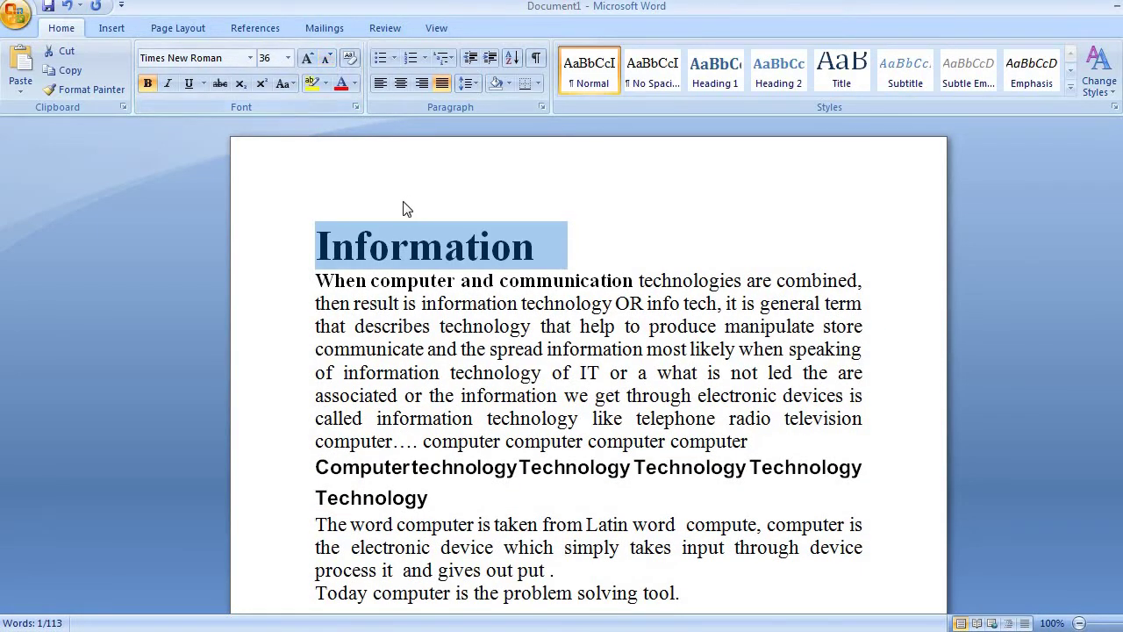
{"action": "left_click", "coordinate": [350, 56]}
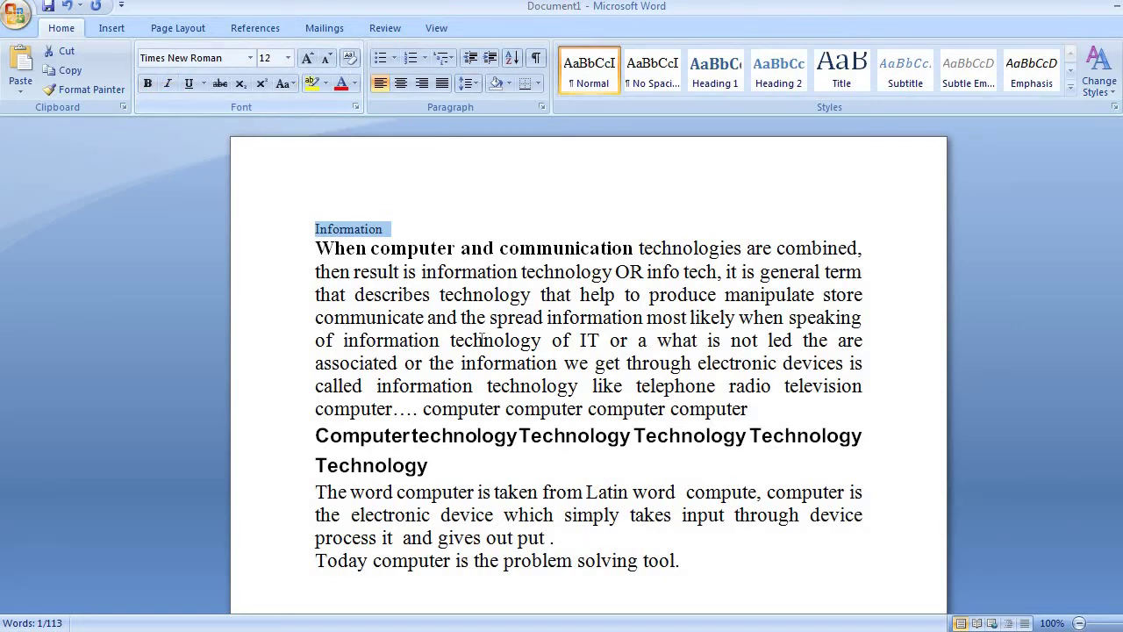
- Make the word "information" bold in the line beginning with "called" near the end of the first paragraph
{"action": "triple_click", "coordinate": [414, 386]}
{"action": "left_click", "coordinate": [410, 386]}
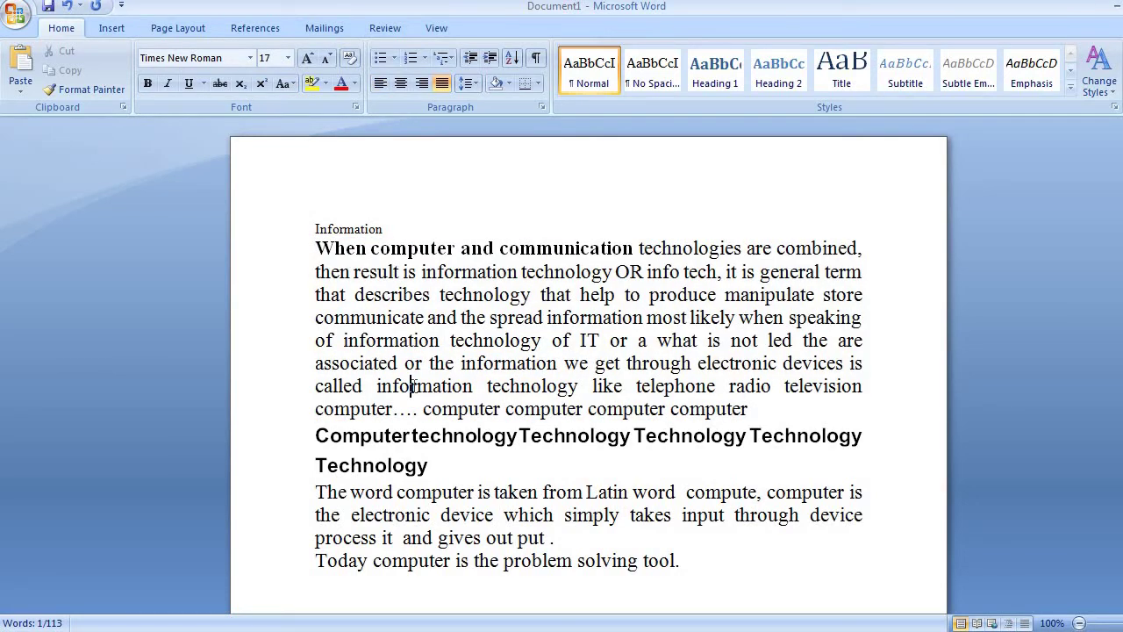
{"action": "double_click", "coordinate": [413, 386]}
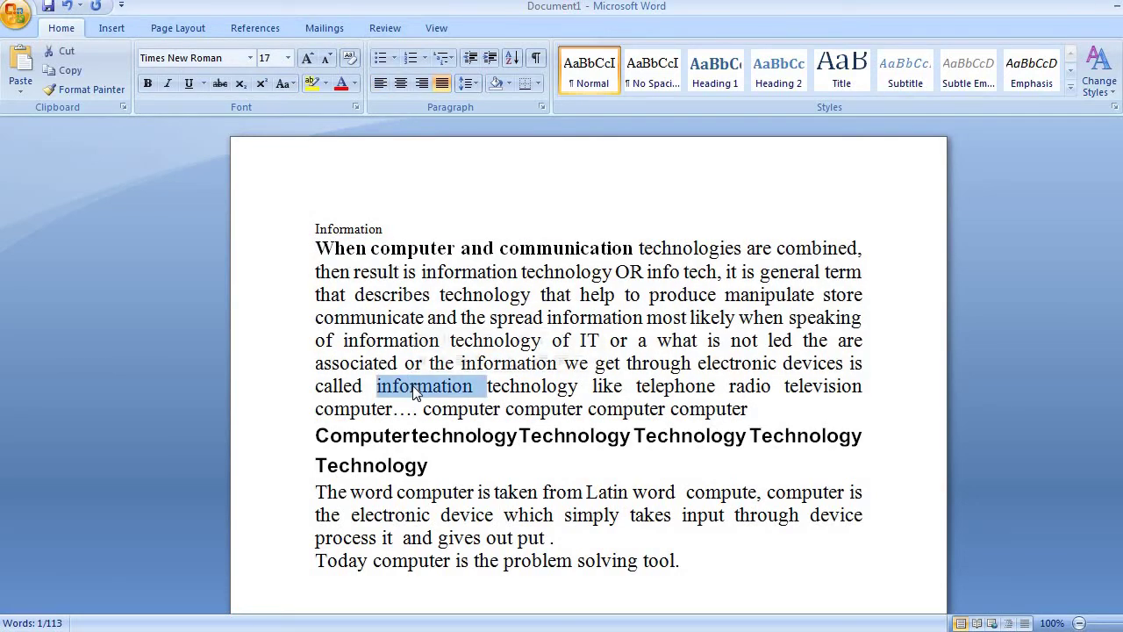
{"action": "left_click", "coordinate": [151, 85]}
{"action": "left_click", "coordinate": [151, 84]}
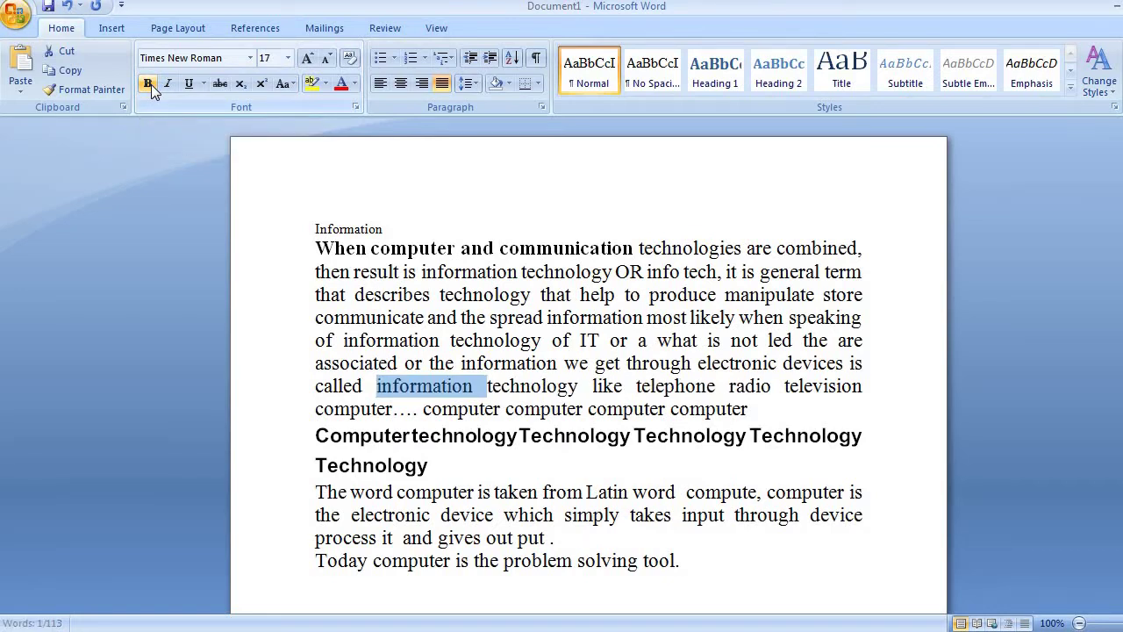
{"action": "left_click", "coordinate": [151, 84]}
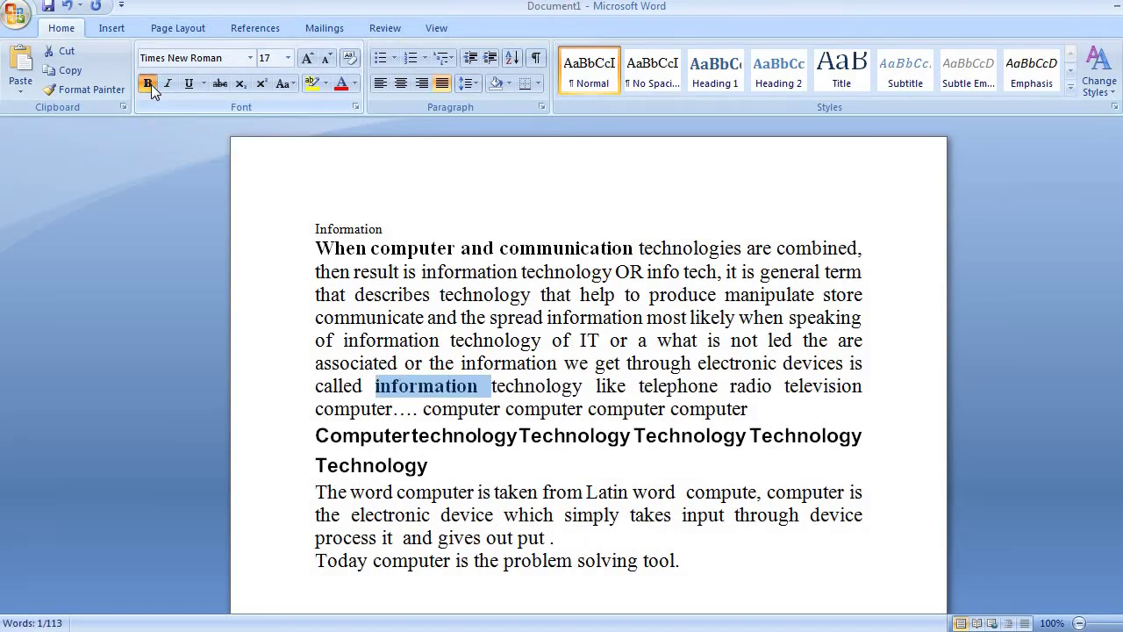
{"action": "left_click", "coordinate": [151, 84]}
{"action": "left_click", "coordinate": [151, 84]}
- Apply italic, underline and bold to the word "technology" that follows the bold "information"
{"action": "double_click", "coordinate": [522, 389]}
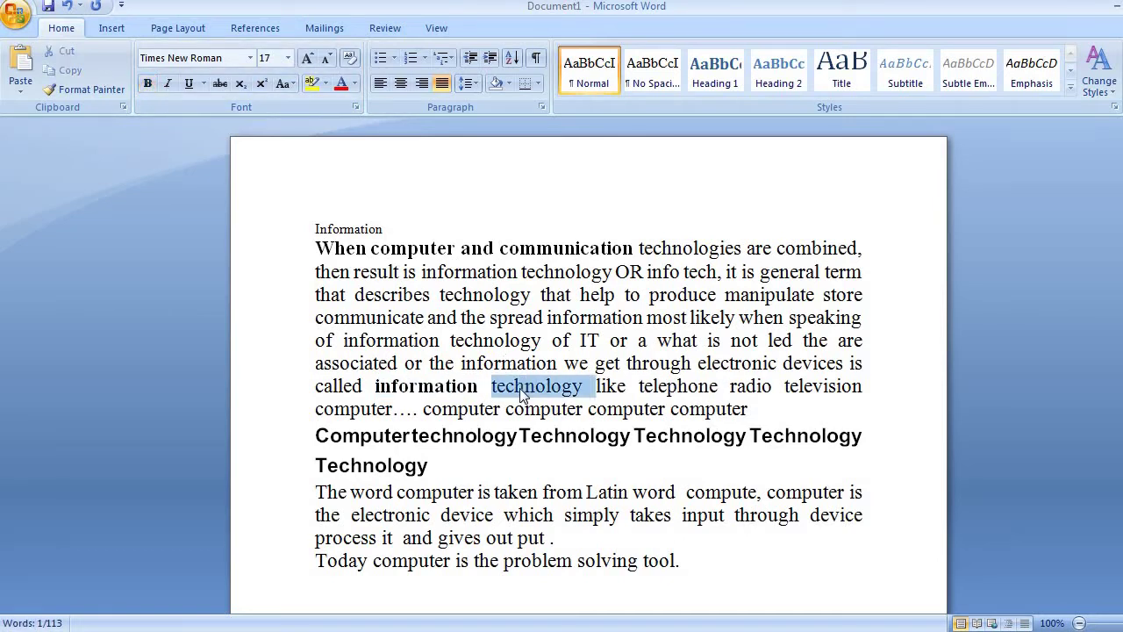
{"action": "left_click", "coordinate": [168, 85]}
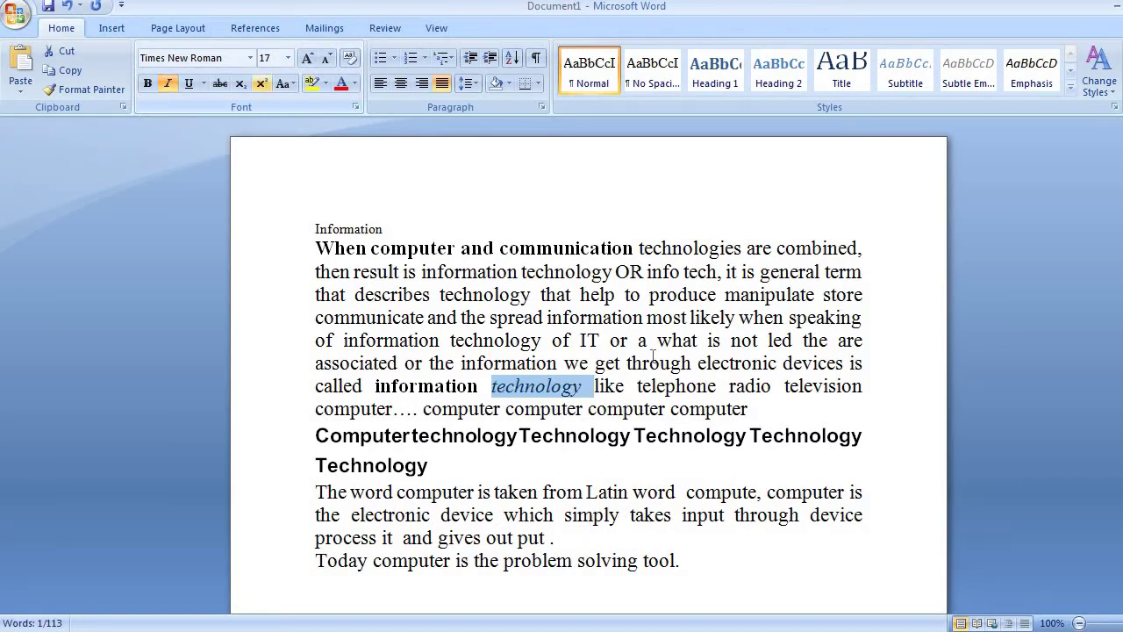
{"action": "left_click", "coordinate": [190, 83]}
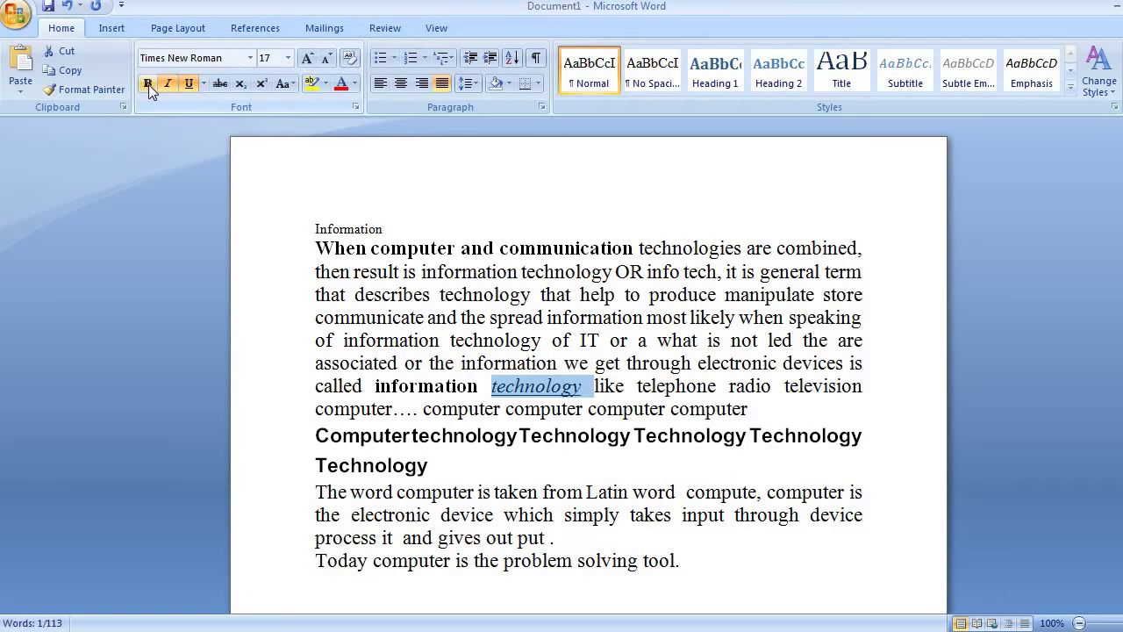
{"action": "left_click", "coordinate": [148, 85]}
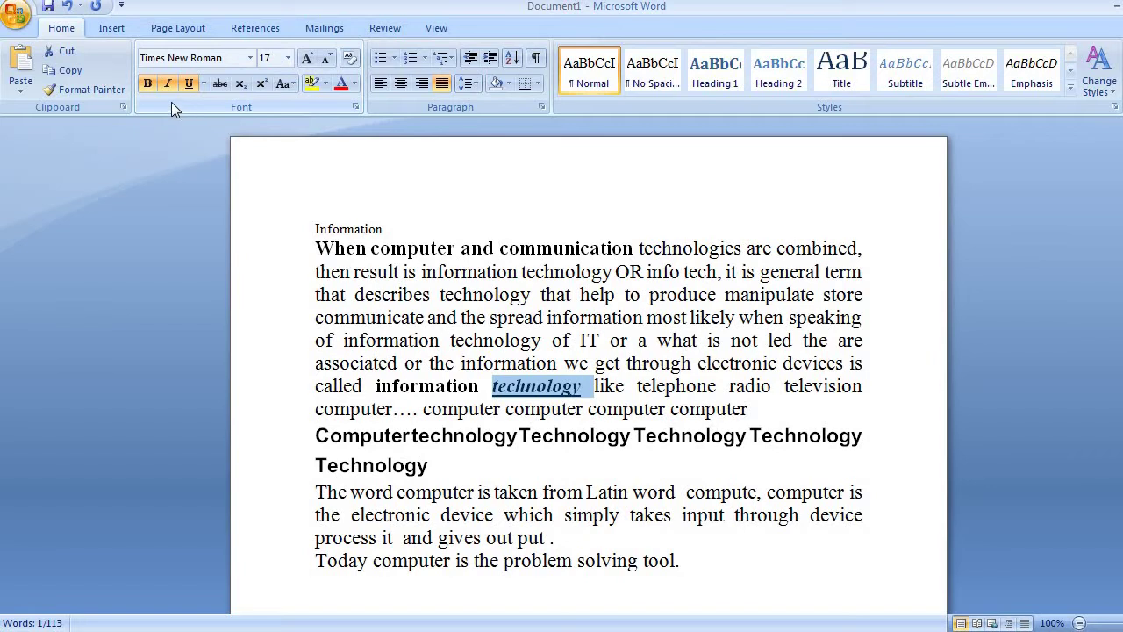
- Remove the bold, italic and underline from the word "technology" after the bold "information"
{"action": "left_click", "coordinate": [146, 85]}
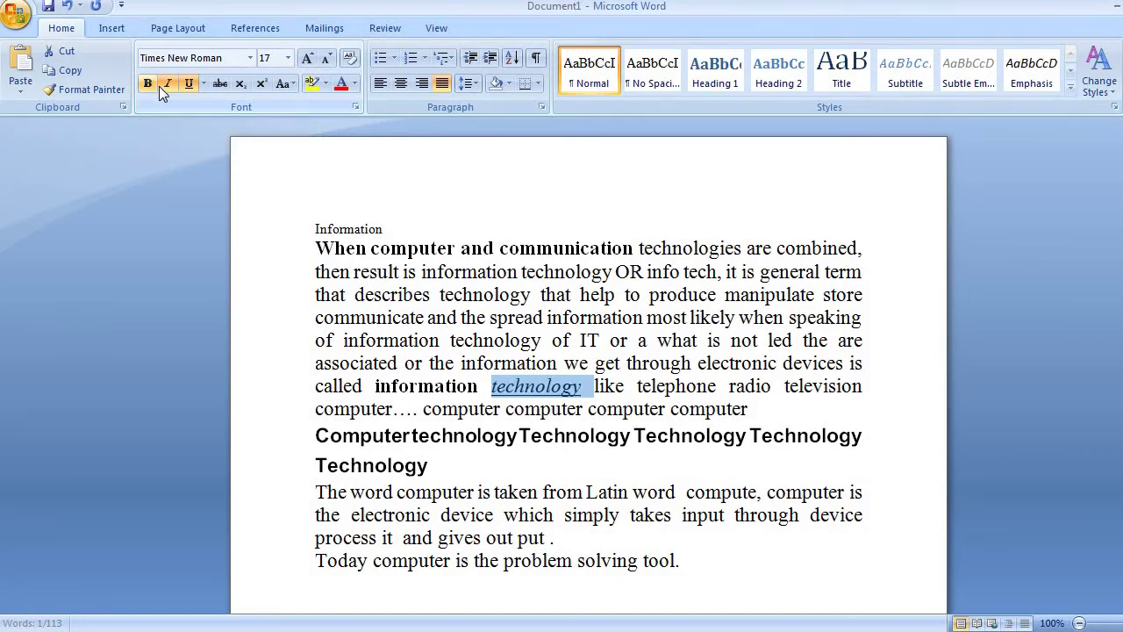
{"action": "left_click", "coordinate": [165, 87]}
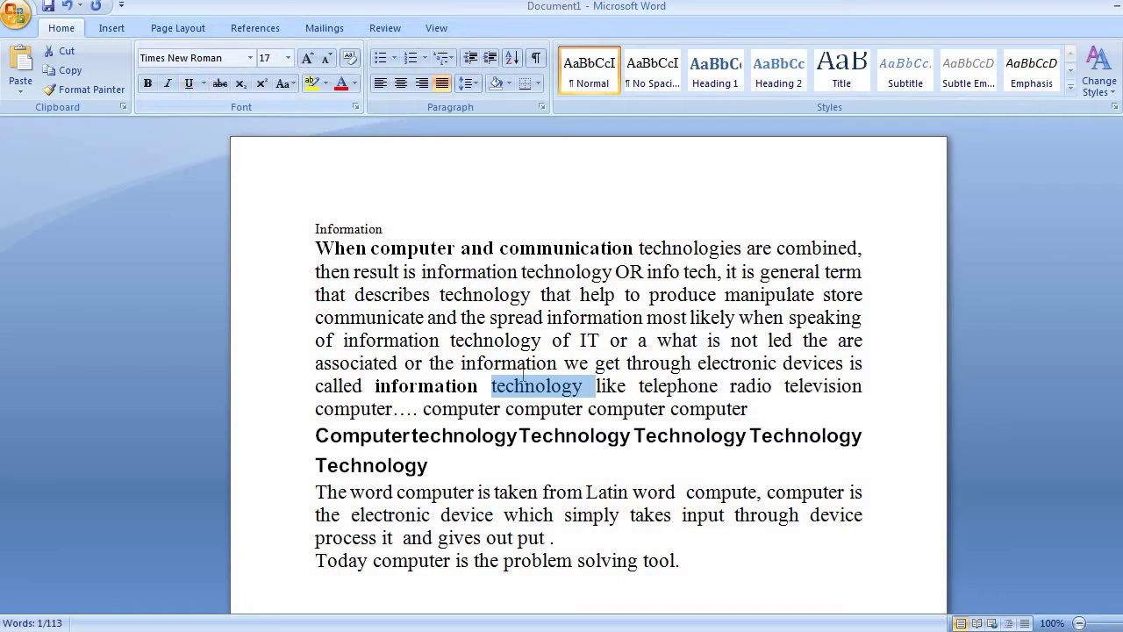
{"action": "left_click", "coordinate": [536, 386]}
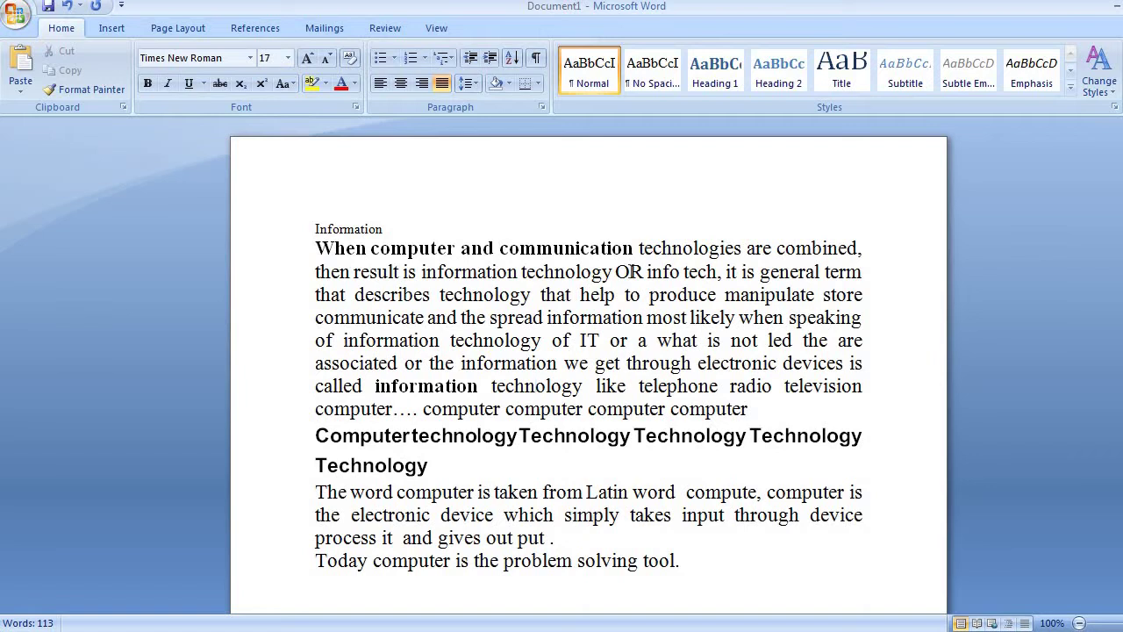
- Strike through the word "OR" in the second line of the first paragraph
{"action": "double_click", "coordinate": [629, 271]}
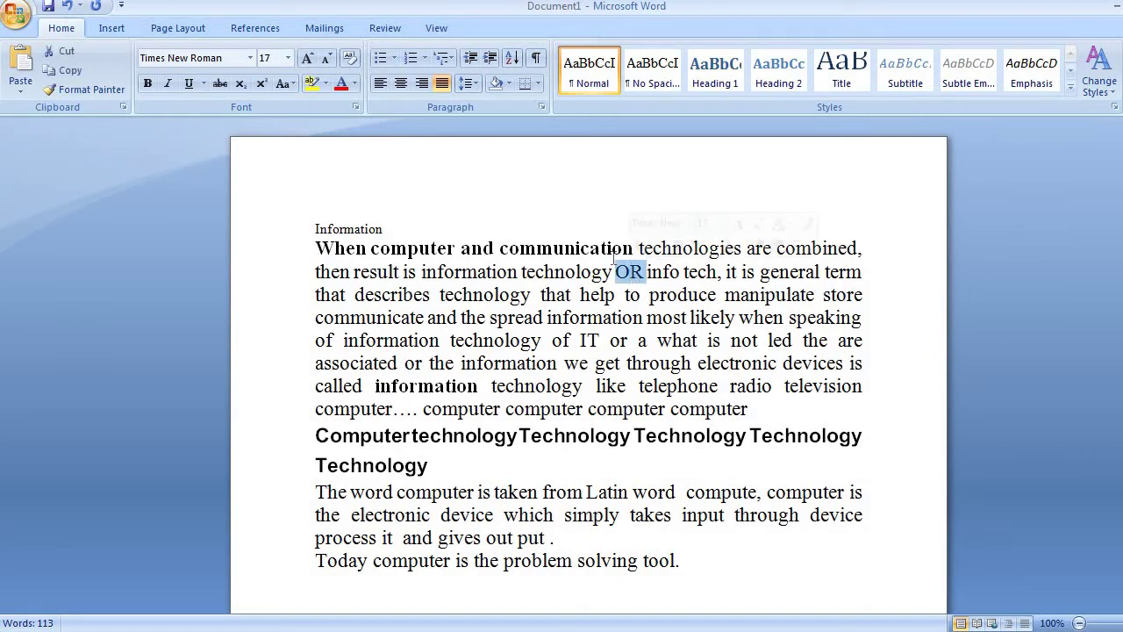
{"action": "left_click", "coordinate": [221, 85]}
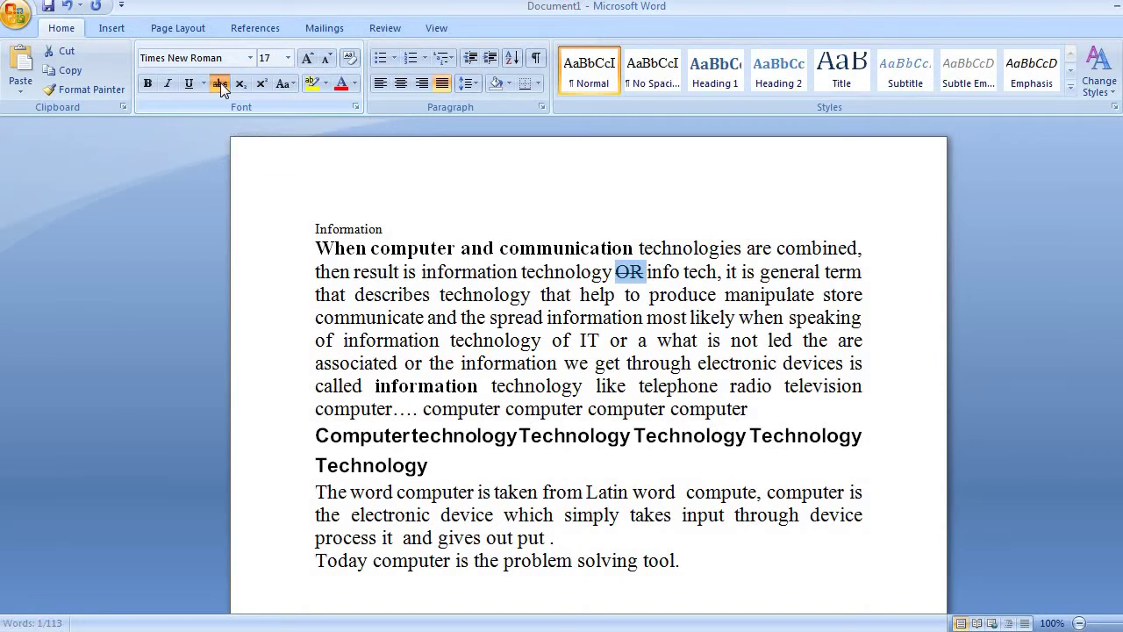
{"action": "left_click", "coordinate": [623, 320]}
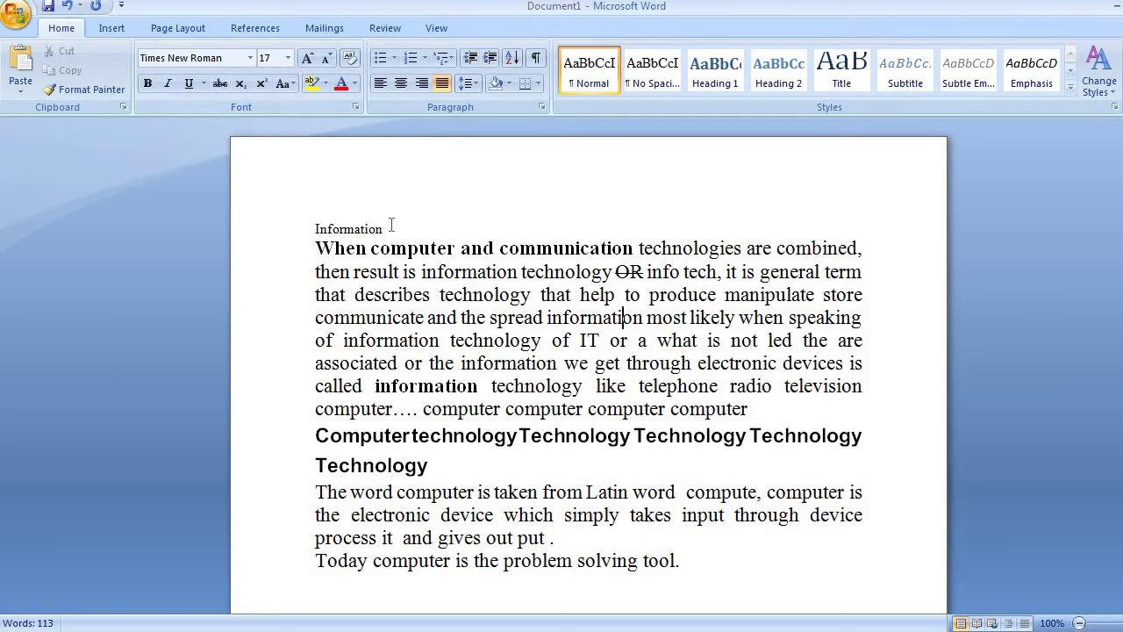
- Add a new line "H2" below the "Information" heading and format its 2 as subscript
{"action": "key", "text": "Return"}
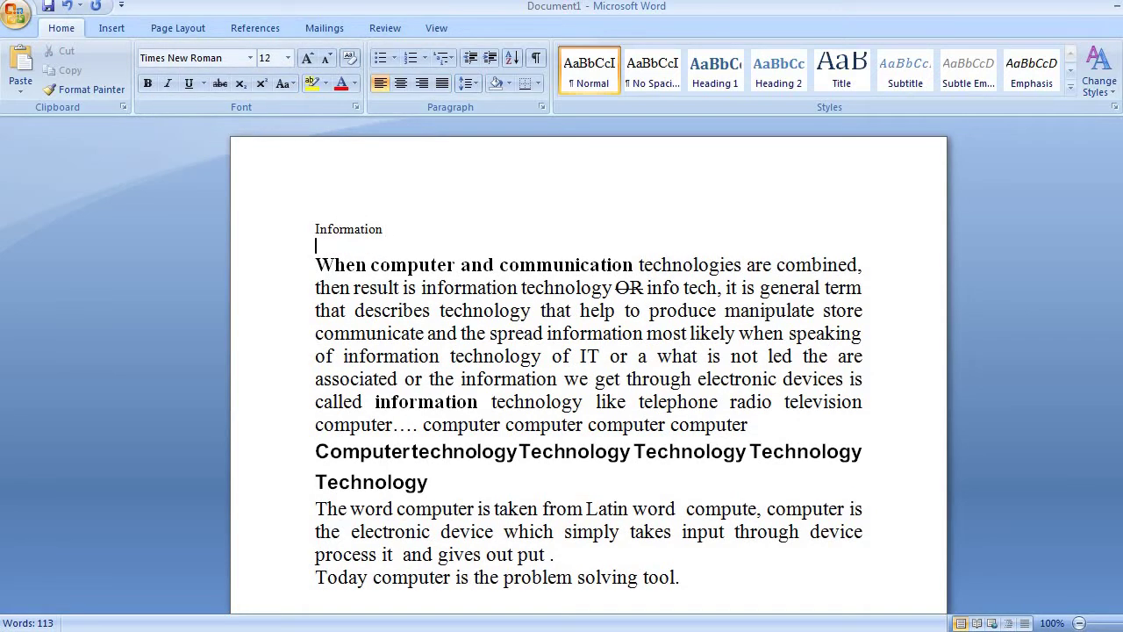
{"action": "type", "text": "h"}
{"action": "key", "text": "BackSpace"}
{"action": "type", "text": "H2"}
{"action": "key", "text": "shift+Left"}
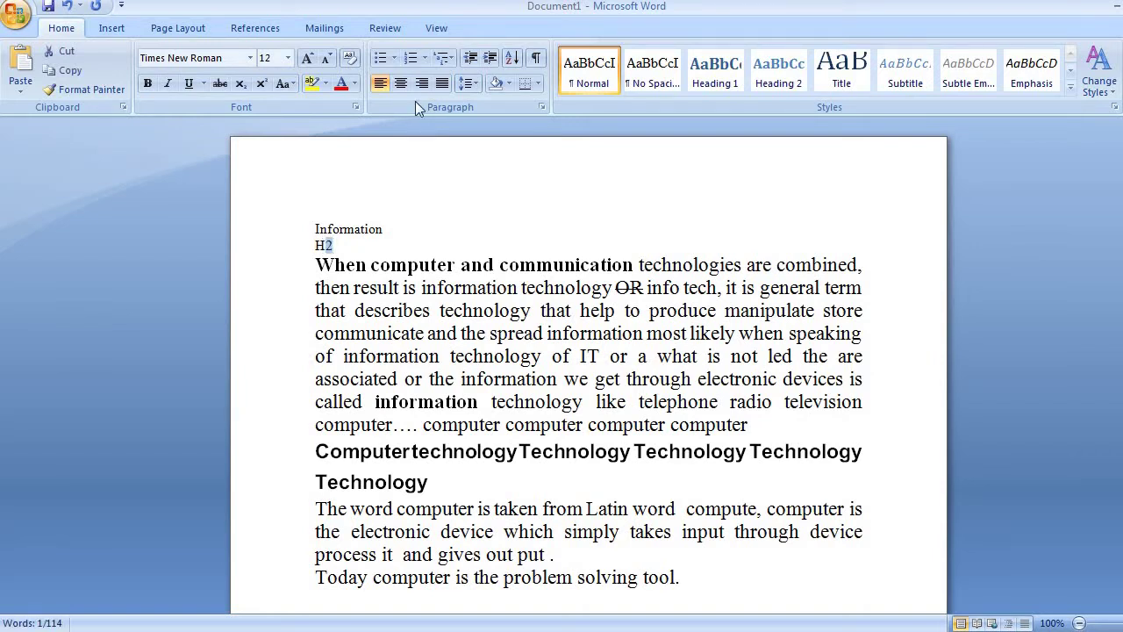
{"action": "left_click", "coordinate": [239, 85]}
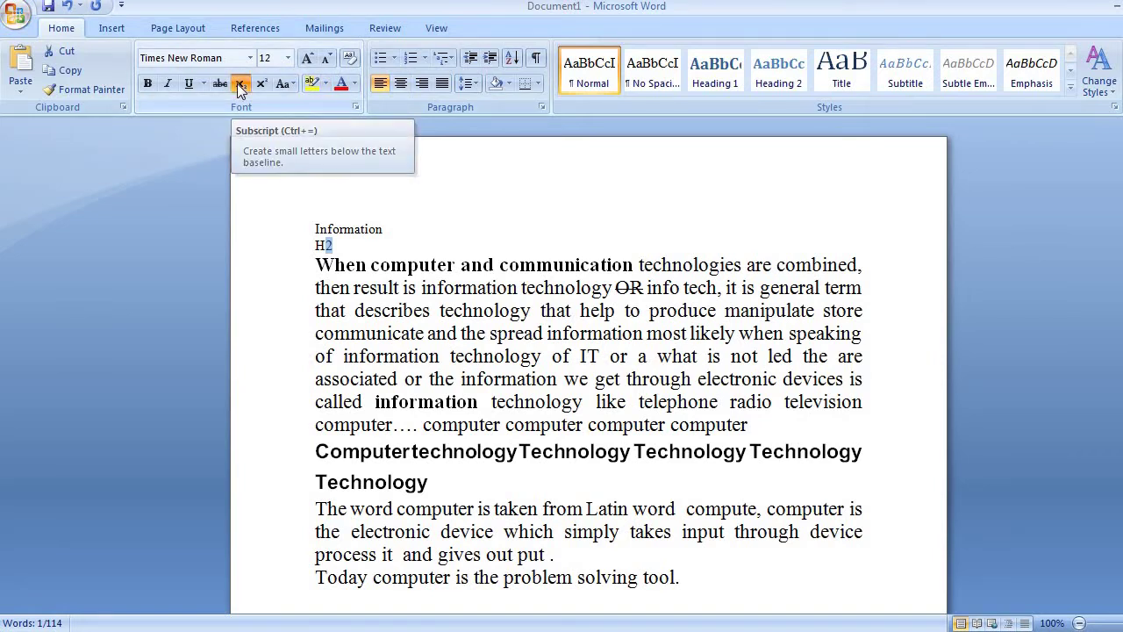
{"action": "left_click", "coordinate": [354, 244]}
{"action": "key", "text": "Return"}
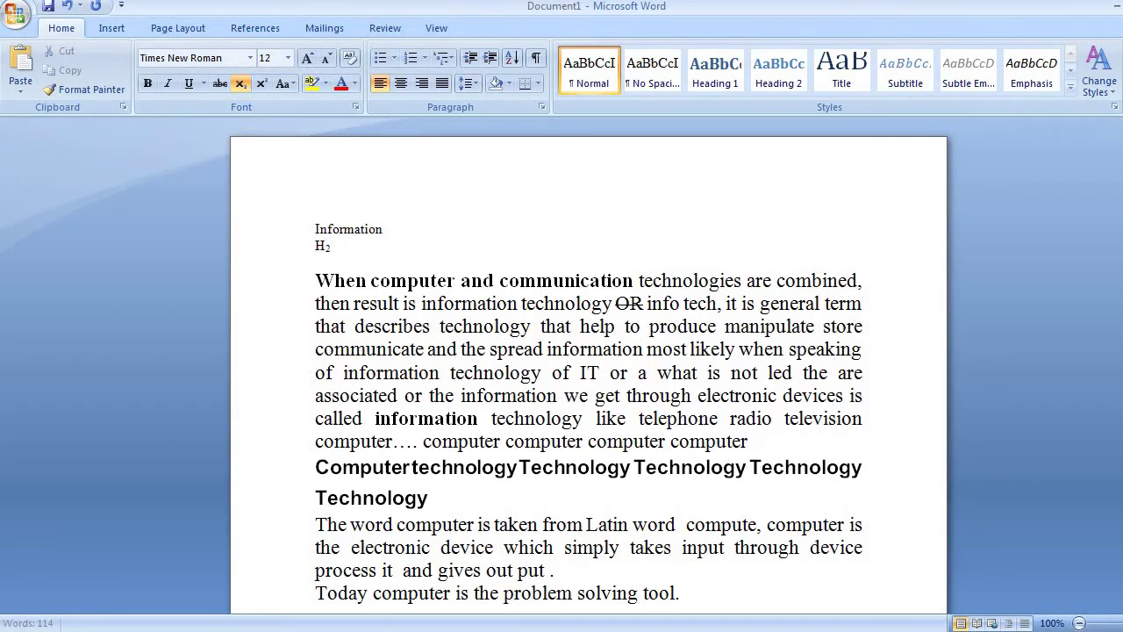
{"action": "key", "text": "BackSpace"}
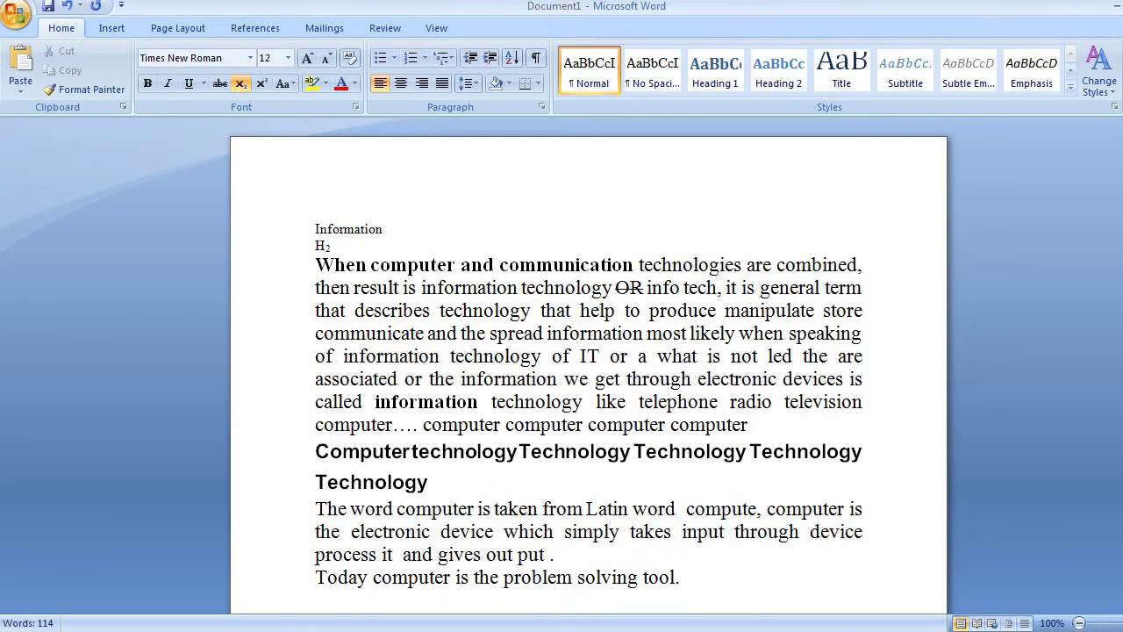
- Insert "82" and a space in front of the H2 formula and format the 2 after the 8 as superscript
{"action": "key", "text": "Down"}
{"action": "key", "text": "Left"}
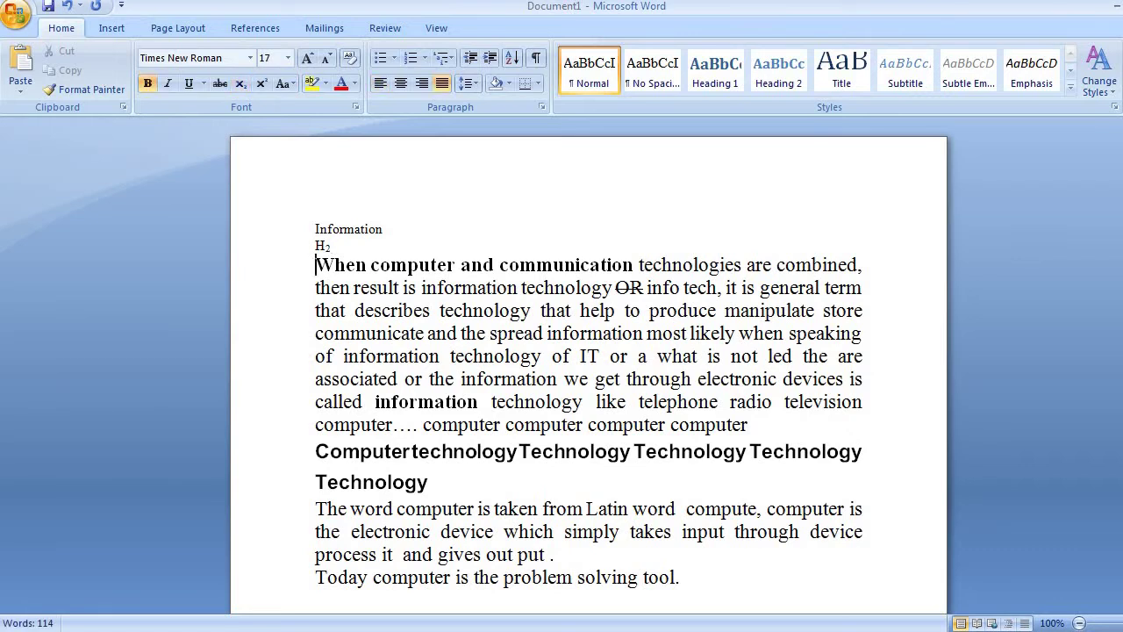
{"action": "key", "text": "Up"}
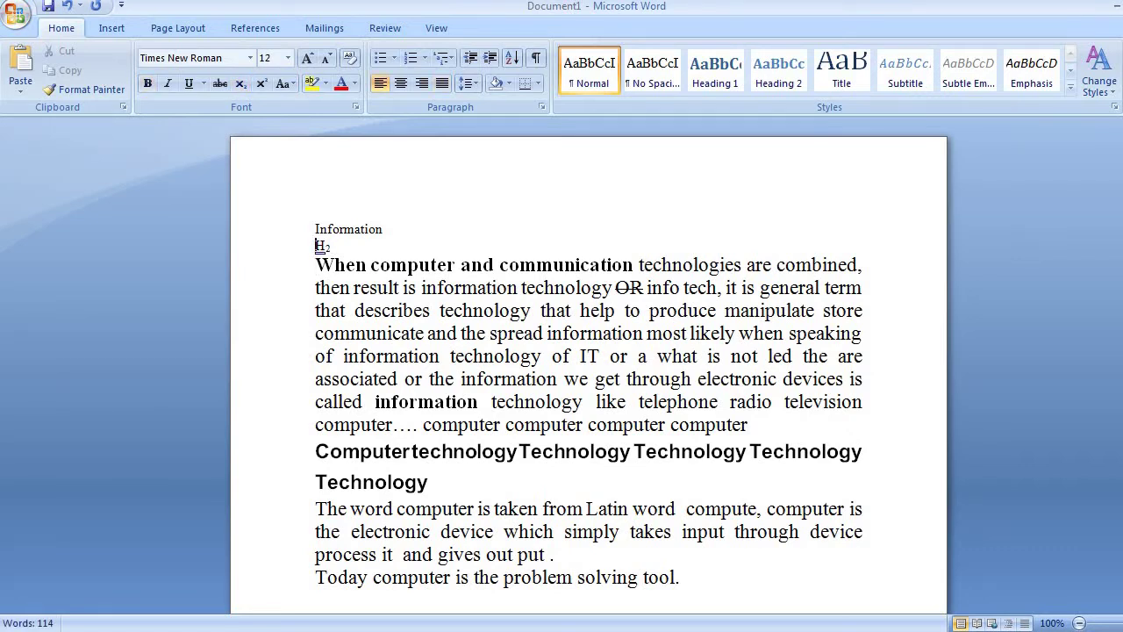
{"action": "type", "text": "8"}
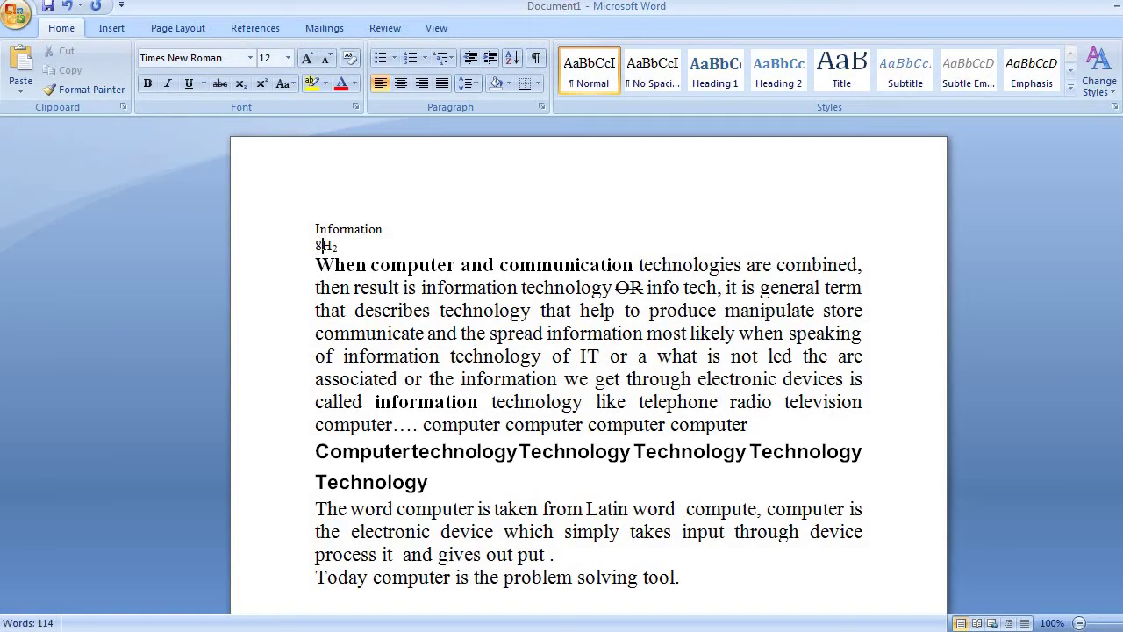
{"action": "type", "text": "2"}
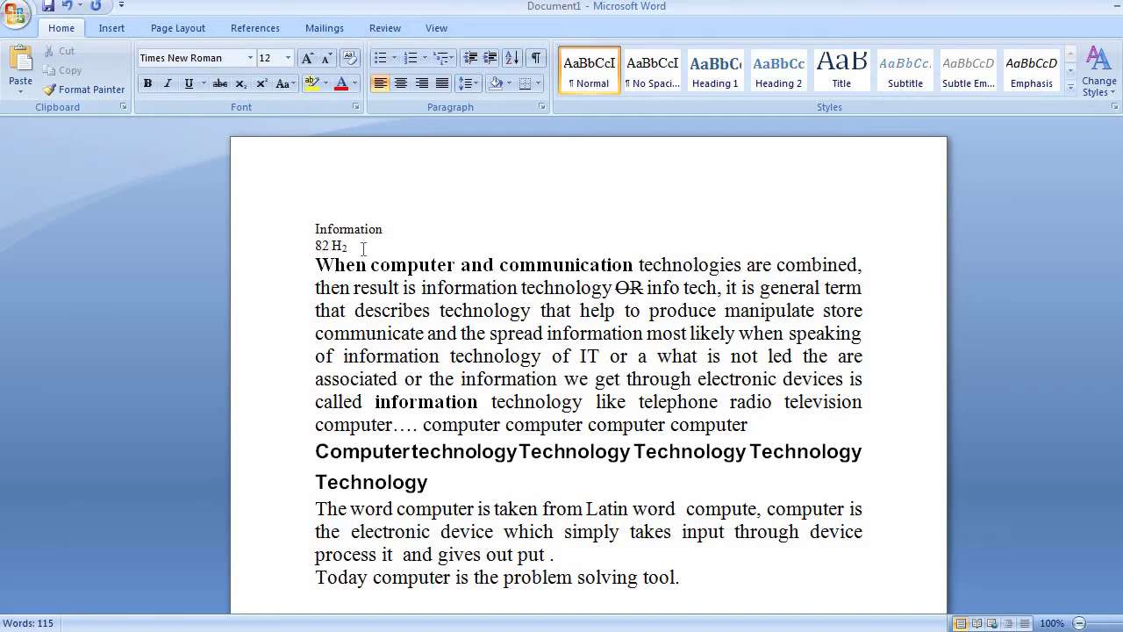
{"action": "key", "text": "Left"}
{"action": "key", "text": "shift+Left"}
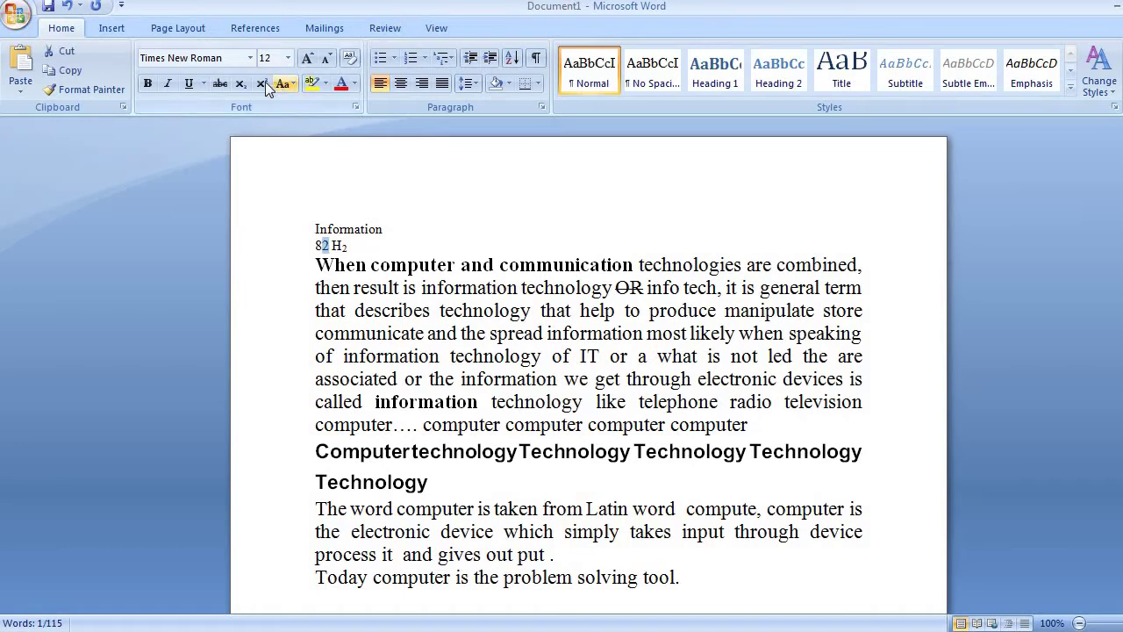
{"action": "left_click", "coordinate": [265, 84]}
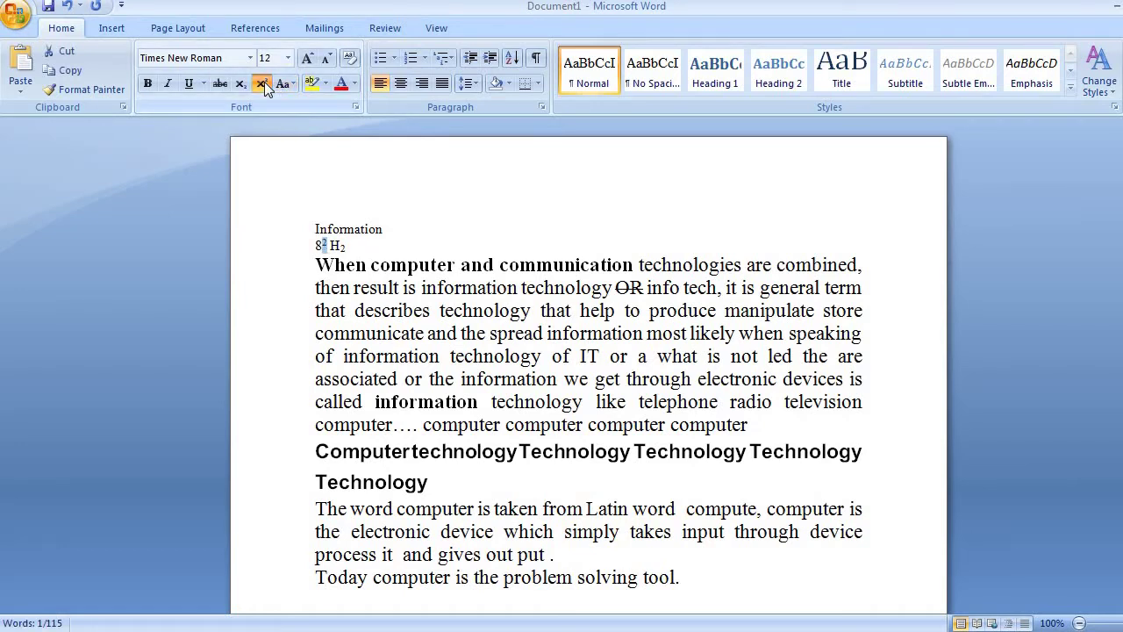
{"action": "left_click", "coordinate": [247, 84]}
{"action": "left_click", "coordinate": [258, 84]}
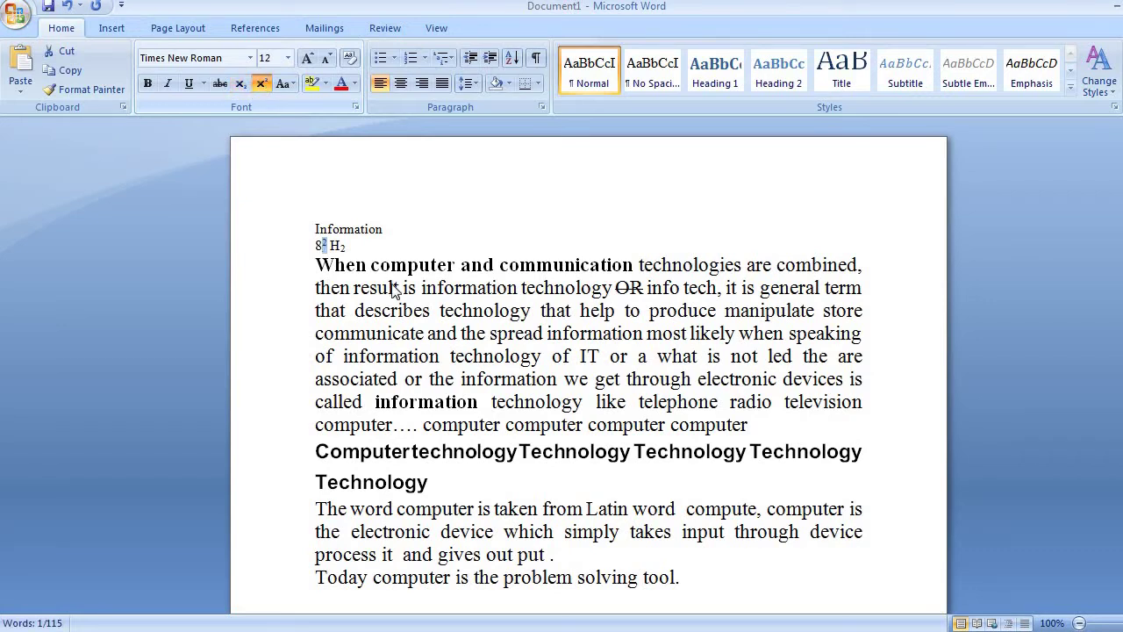
- Break the first paragraph after the word "When" so the rest starts on a new line
{"action": "left_click", "coordinate": [364, 252]}
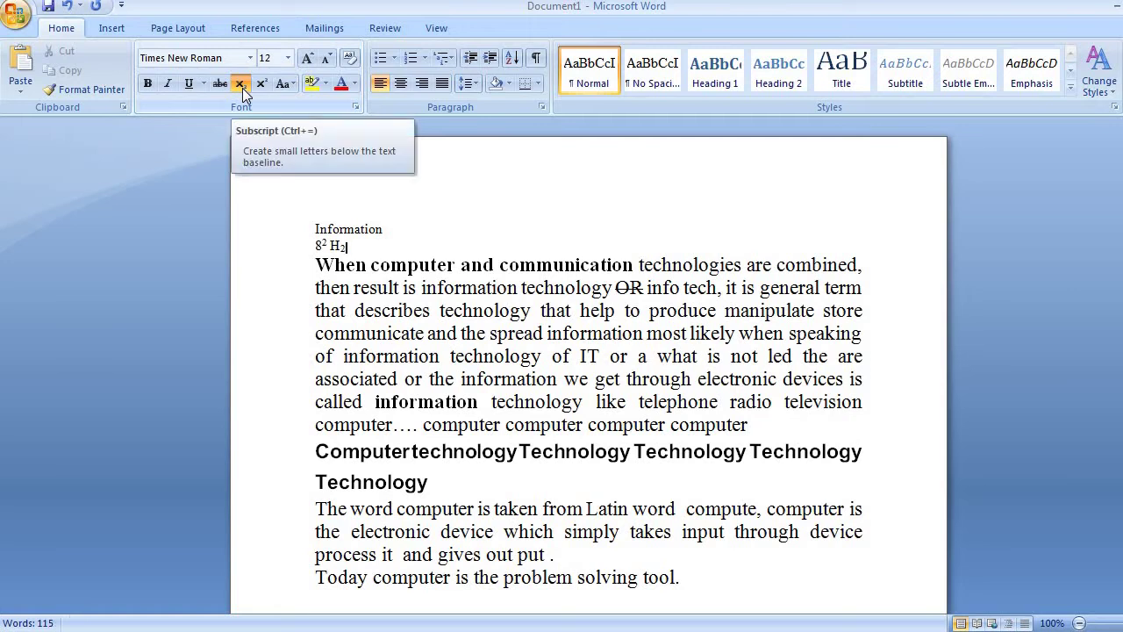
{"action": "left_click", "coordinate": [368, 264]}
{"action": "key", "text": "Return"}
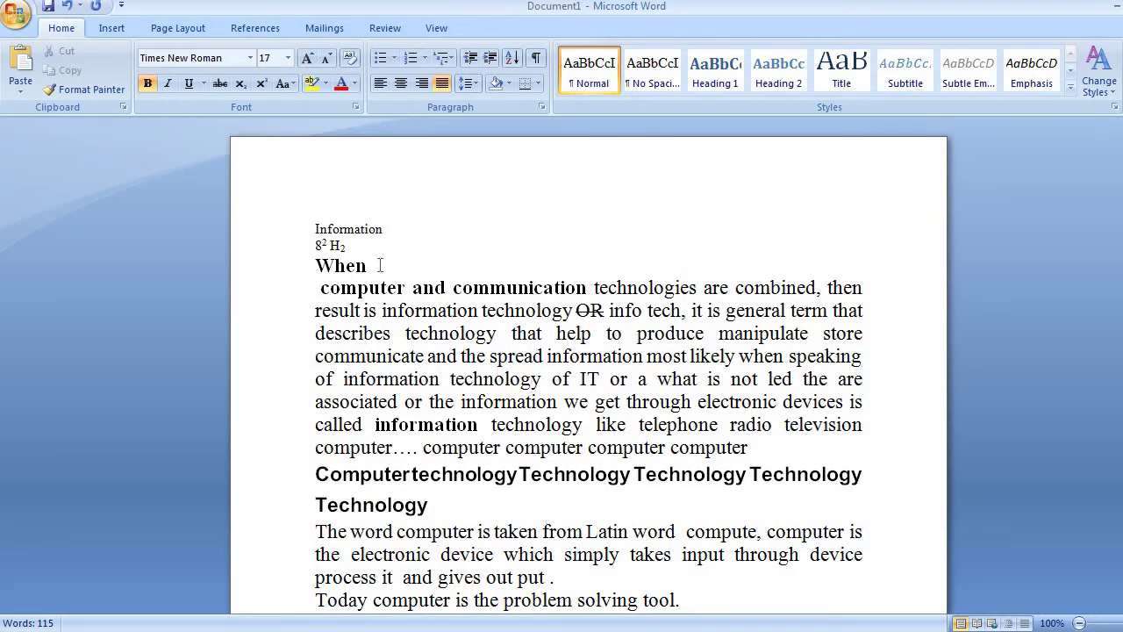
- Add the line "this my work" between the first paragraph and the "Computer technology" heading
{"action": "triple_click", "coordinate": [562, 450]}
{"action": "left_click", "coordinate": [561, 450]}
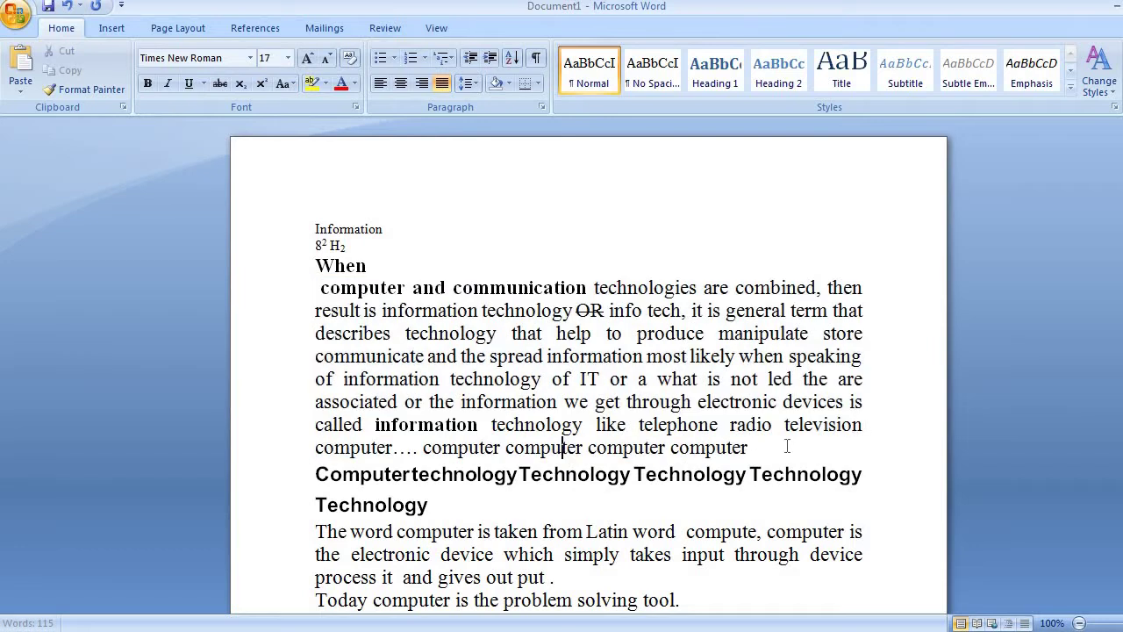
{"action": "key", "text": "Return"}
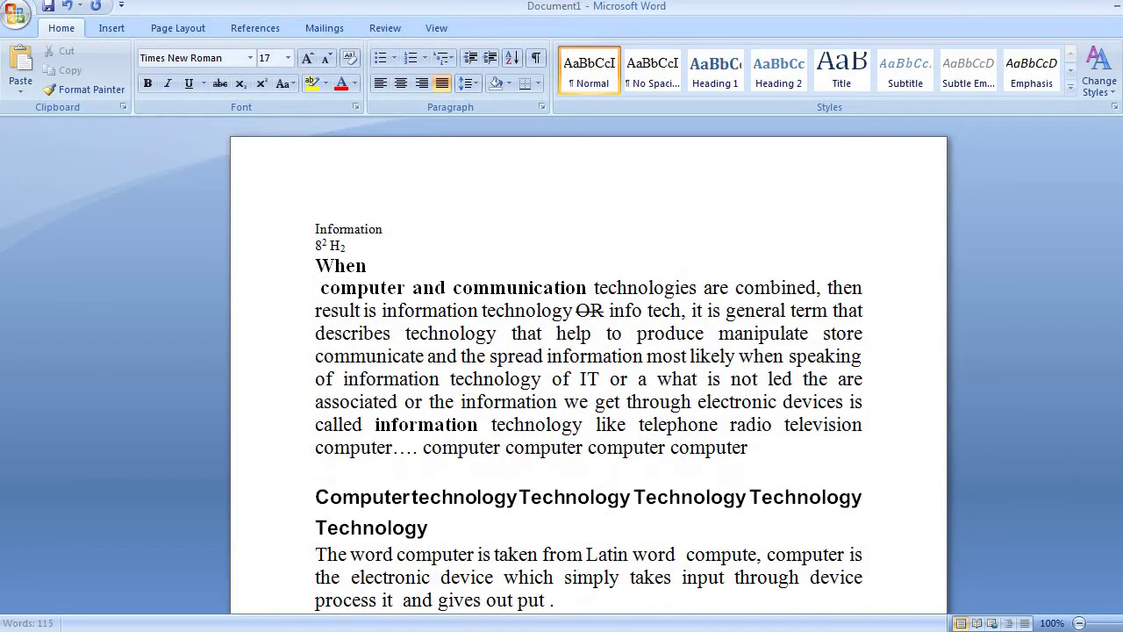
{"action": "type", "text": "thi"}
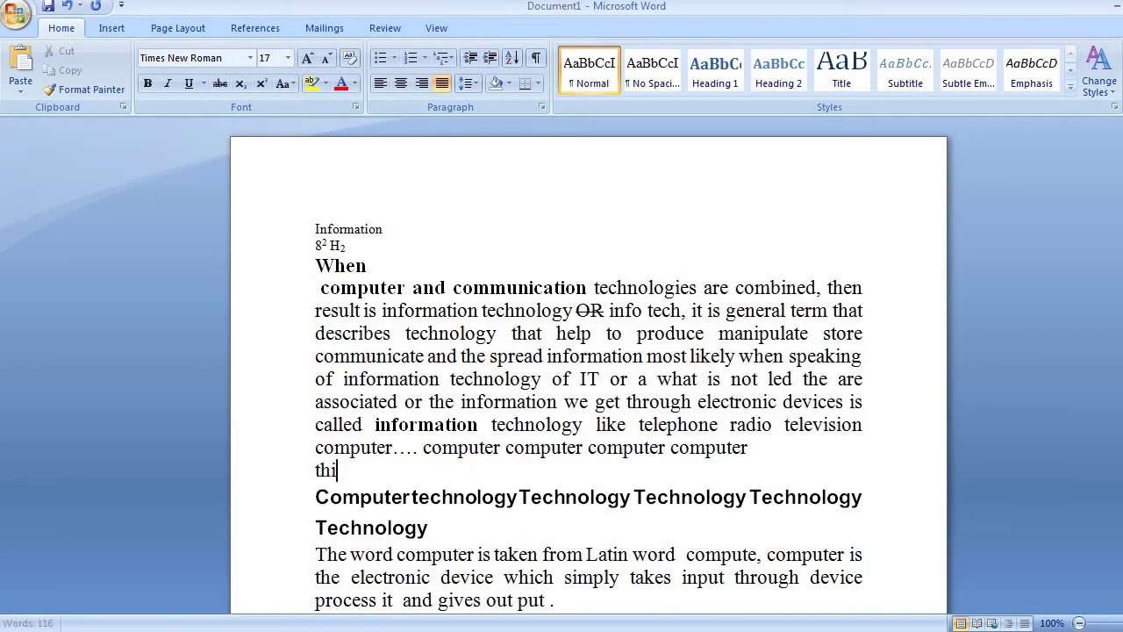
{"action": "type", "text": "s my w"}
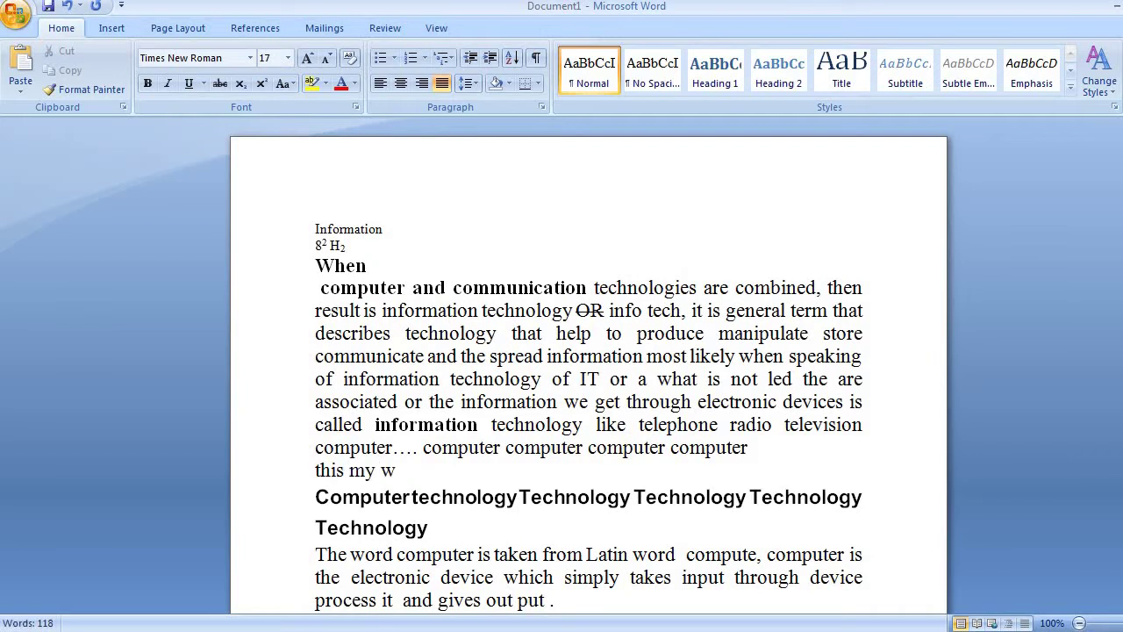
{"action": "type", "text": "ork"}
- Select the line "this my work" above the "Computer technology" heading and change it to Sentence case
{"action": "key", "text": "shift+Left"}
{"action": "key", "text": "shift+Left"}
{"action": "key", "text": "shift+Left"}
{"action": "key", "text": "shift+Left"}
{"action": "key", "text": "shift+Left"}
{"action": "key", "text": "shift+Left"}
{"action": "key", "text": "shift+Left"}
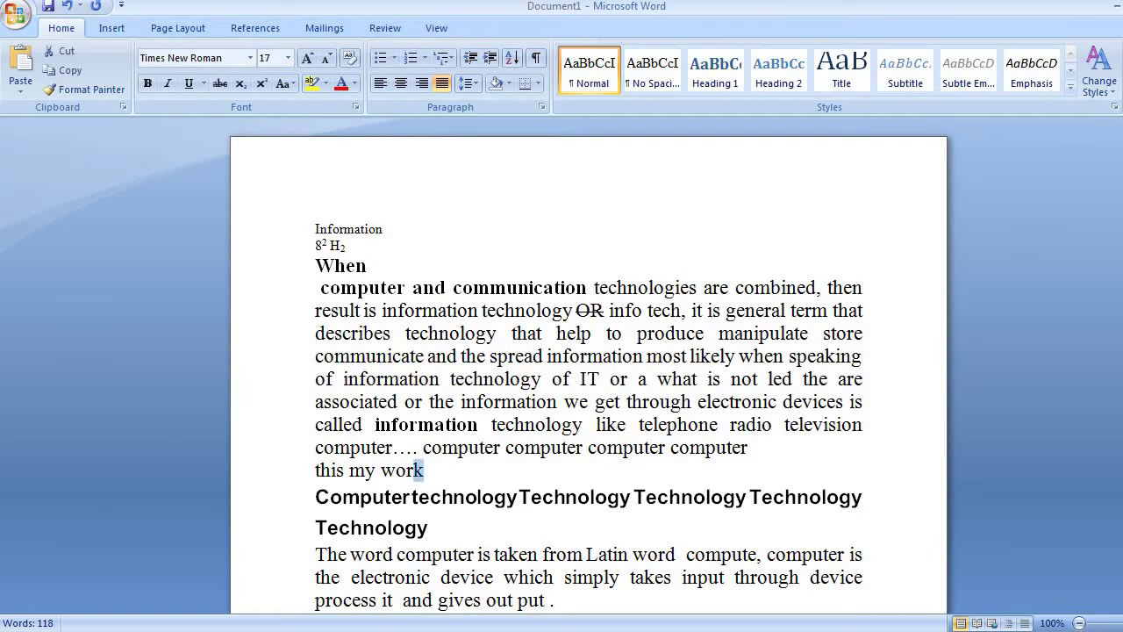
{"action": "key", "text": "shift+Left"}
{"action": "key", "text": "shift+Left"}
{"action": "key", "text": "shift+Left"}
{"action": "key", "text": "shift+Left"}
{"action": "key", "text": "shift+Left"}
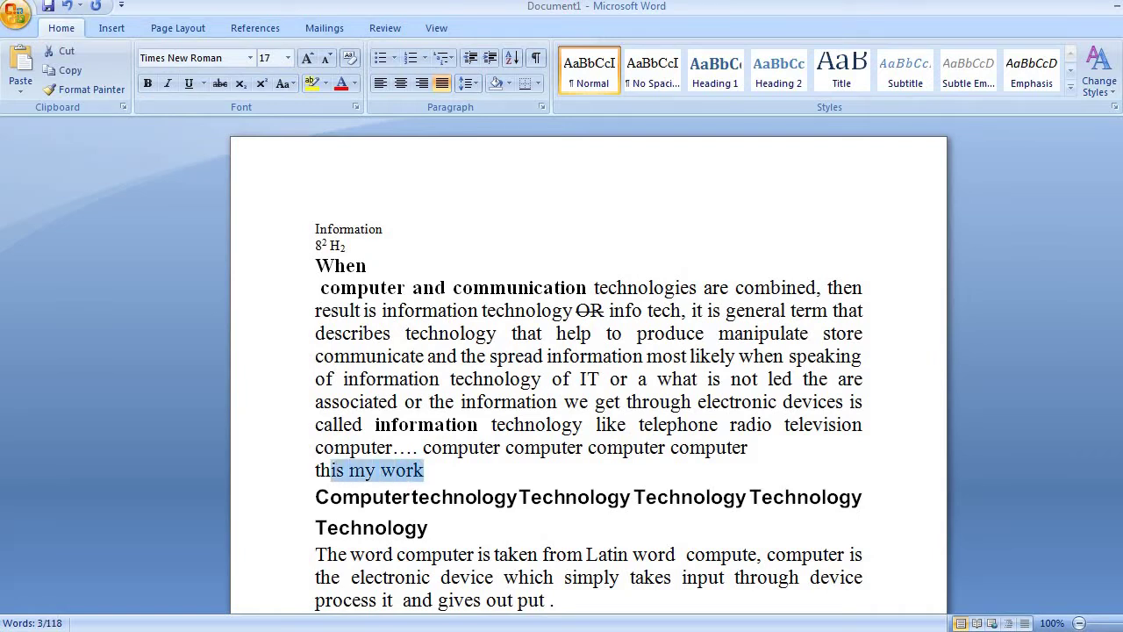
{"action": "left_click", "coordinate": [292, 84]}
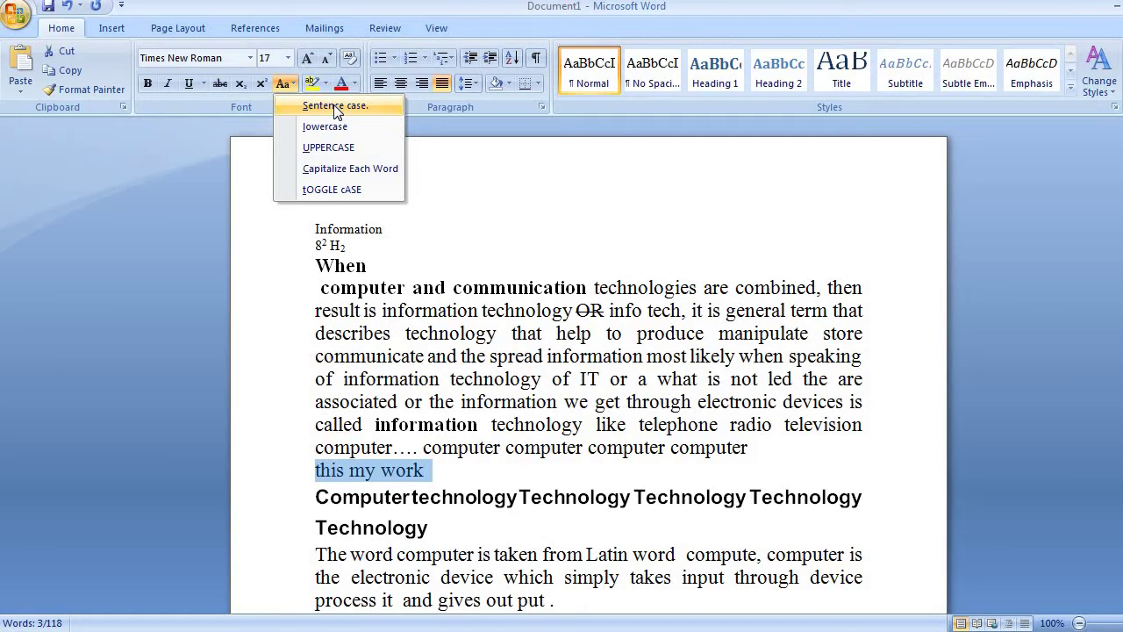
{"action": "left_click", "coordinate": [335, 106]}
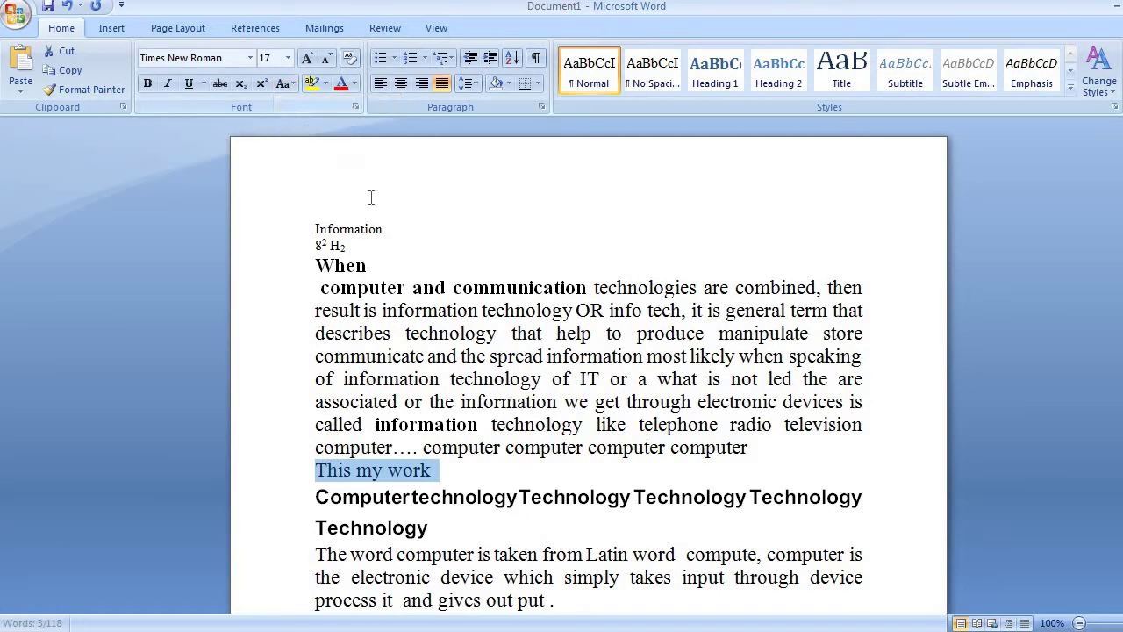
- Change the case of the selected "This my work" line to lowercase and UPPERCASE, alternating between the two twice
{"action": "left_click", "coordinate": [295, 85]}
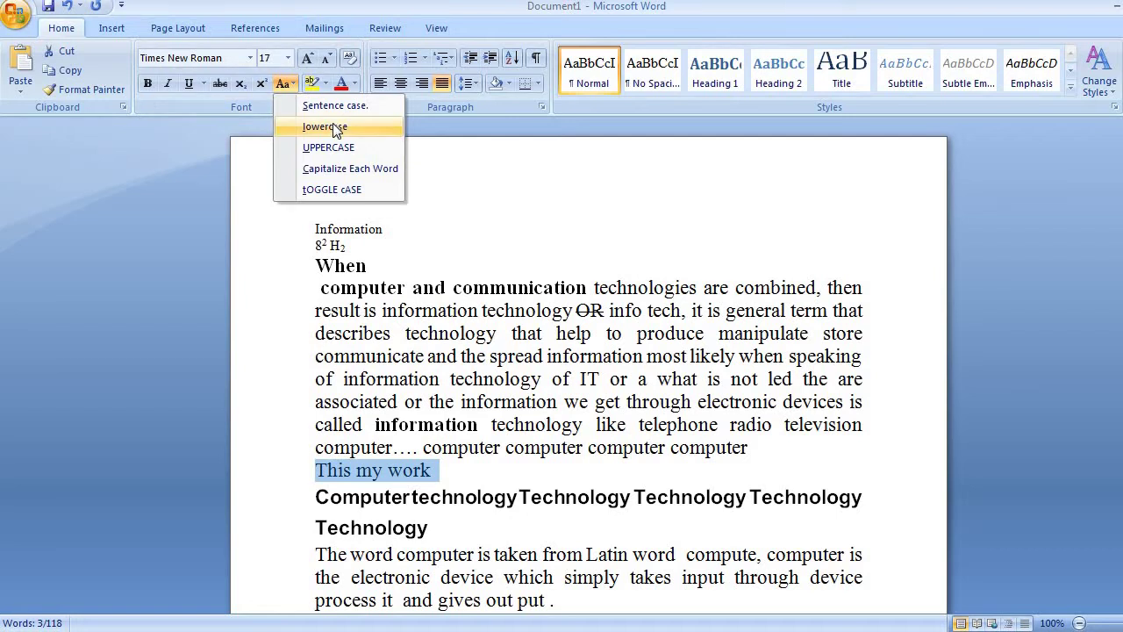
{"action": "left_click", "coordinate": [333, 125]}
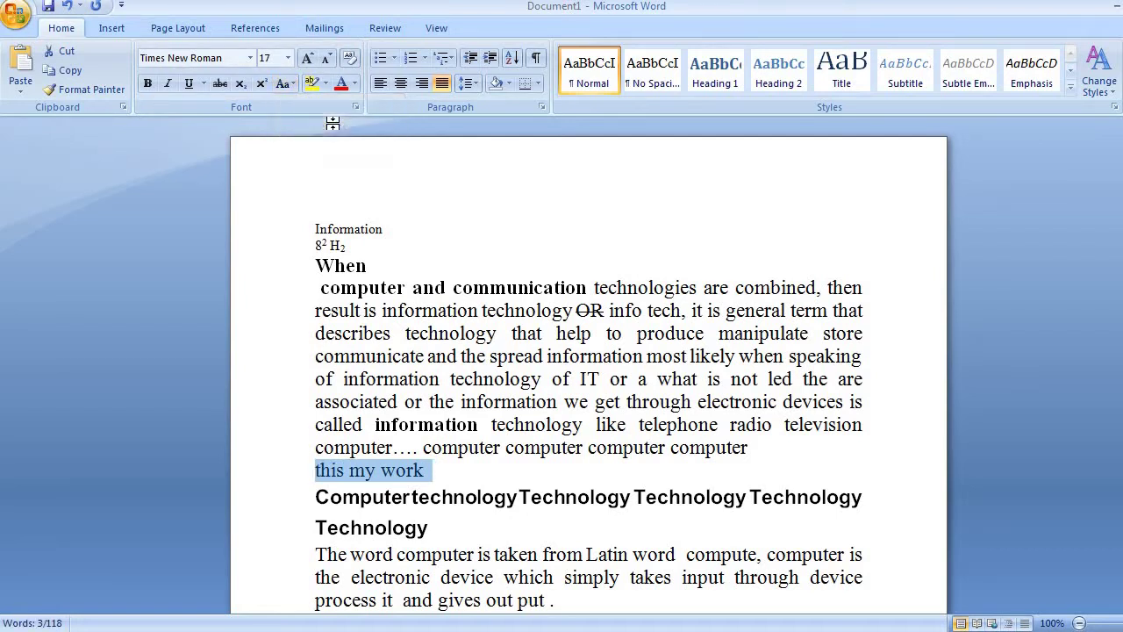
{"action": "left_click", "coordinate": [292, 82]}
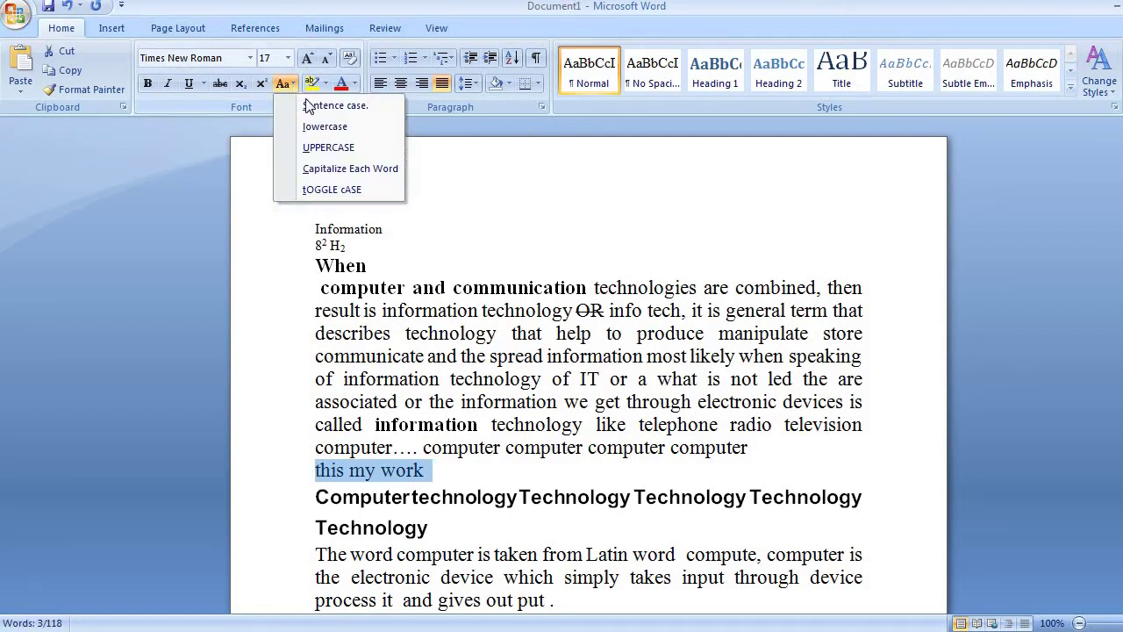
{"action": "left_click", "coordinate": [325, 150]}
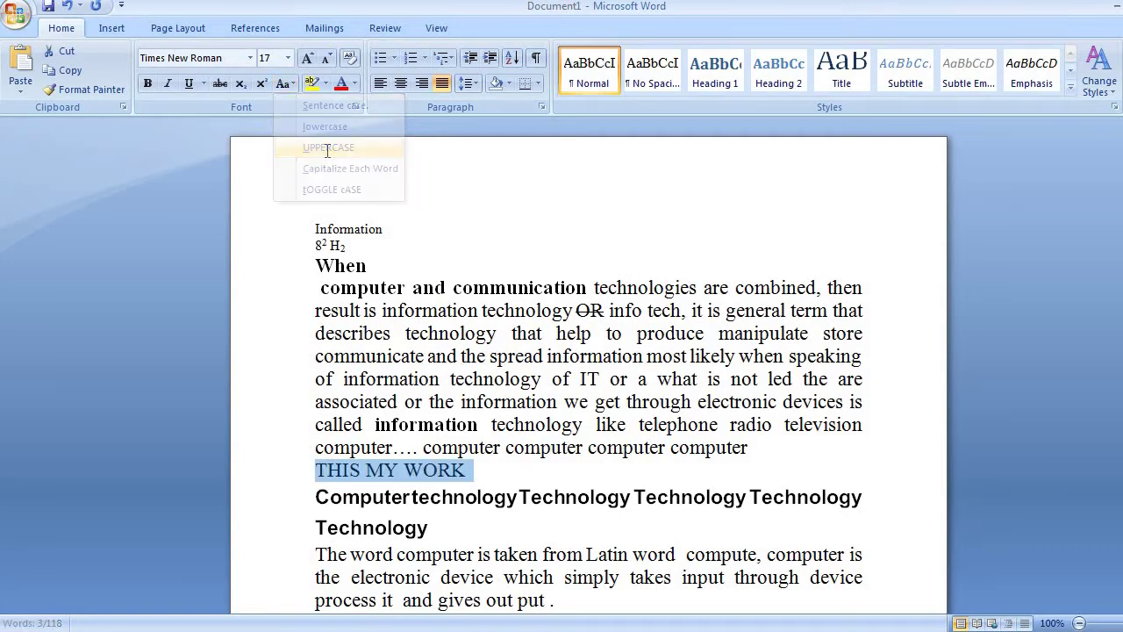
{"action": "left_click", "coordinate": [292, 81]}
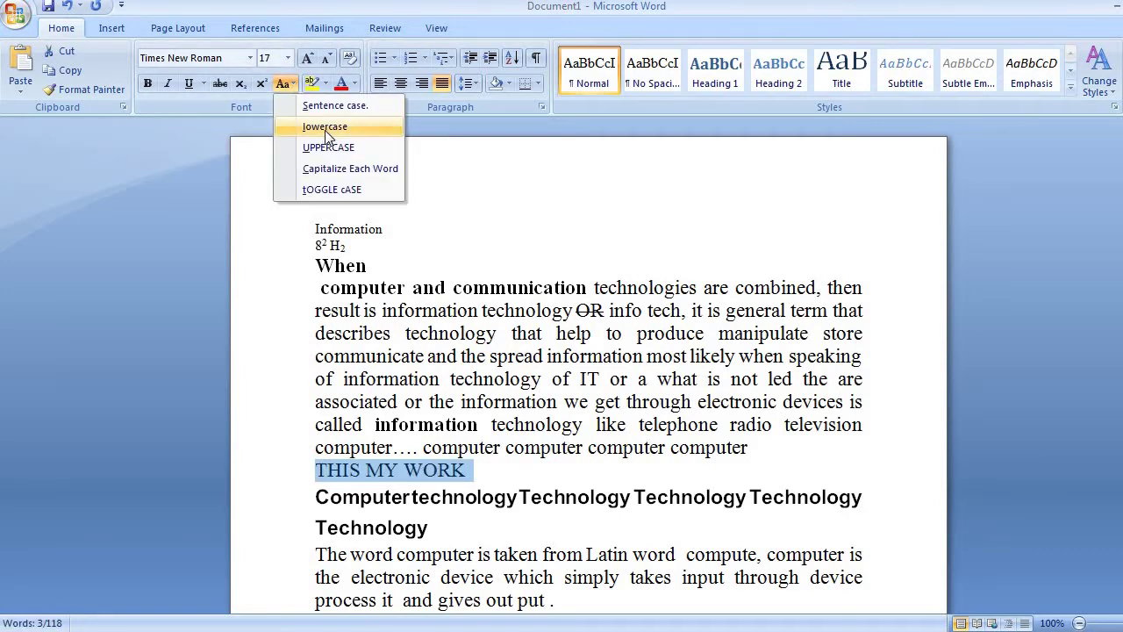
{"action": "left_click", "coordinate": [325, 128]}
{"action": "left_click", "coordinate": [290, 85]}
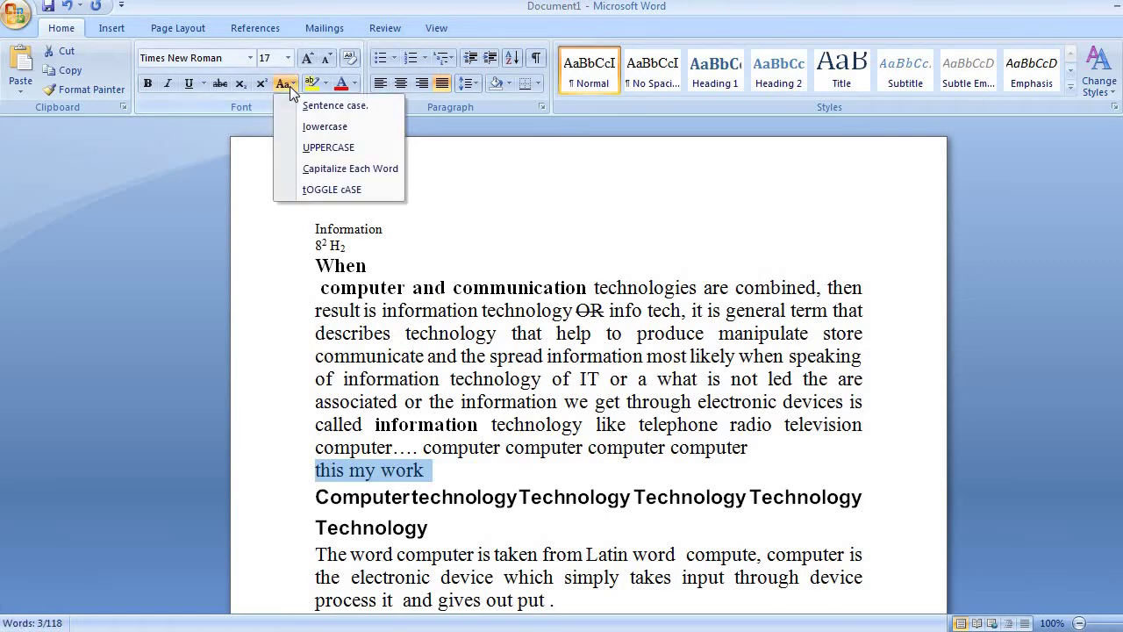
{"action": "left_click", "coordinate": [328, 149]}
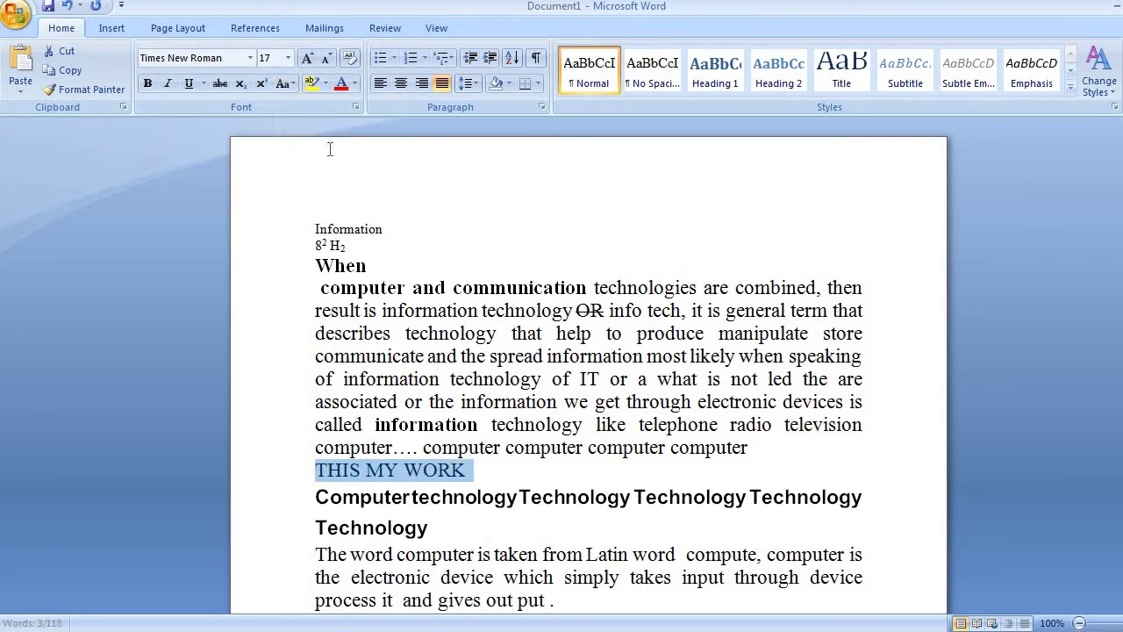
- Apply Capitalize Each Word to the selected "THIS MY WORK" line, followed by tOGGLE cASE
{"action": "left_click", "coordinate": [293, 86]}
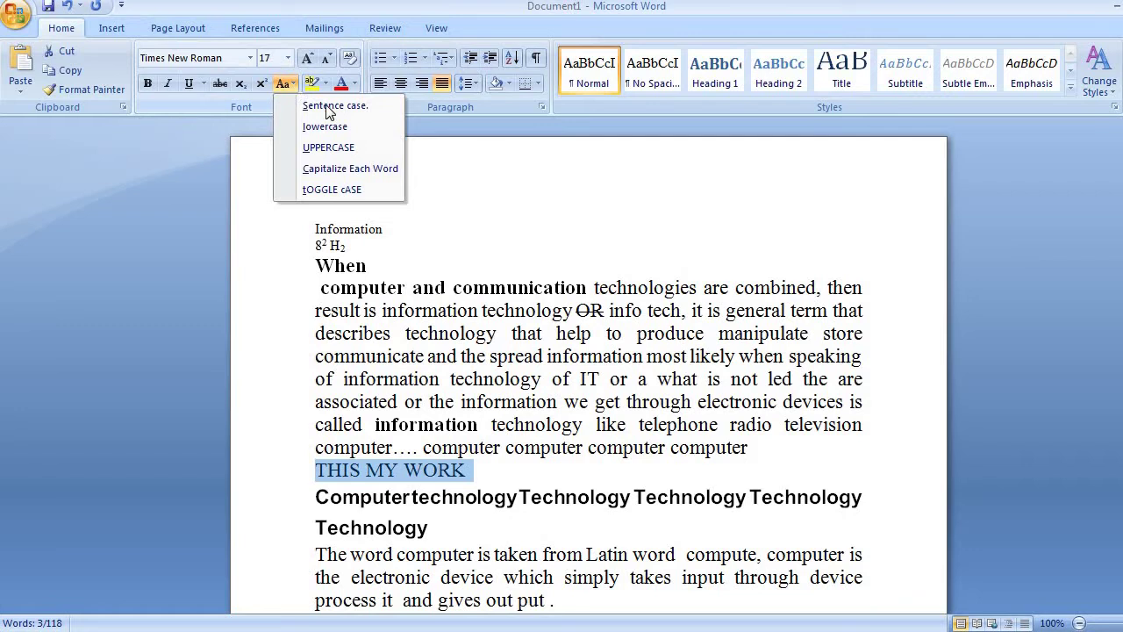
{"action": "left_click", "coordinate": [346, 169]}
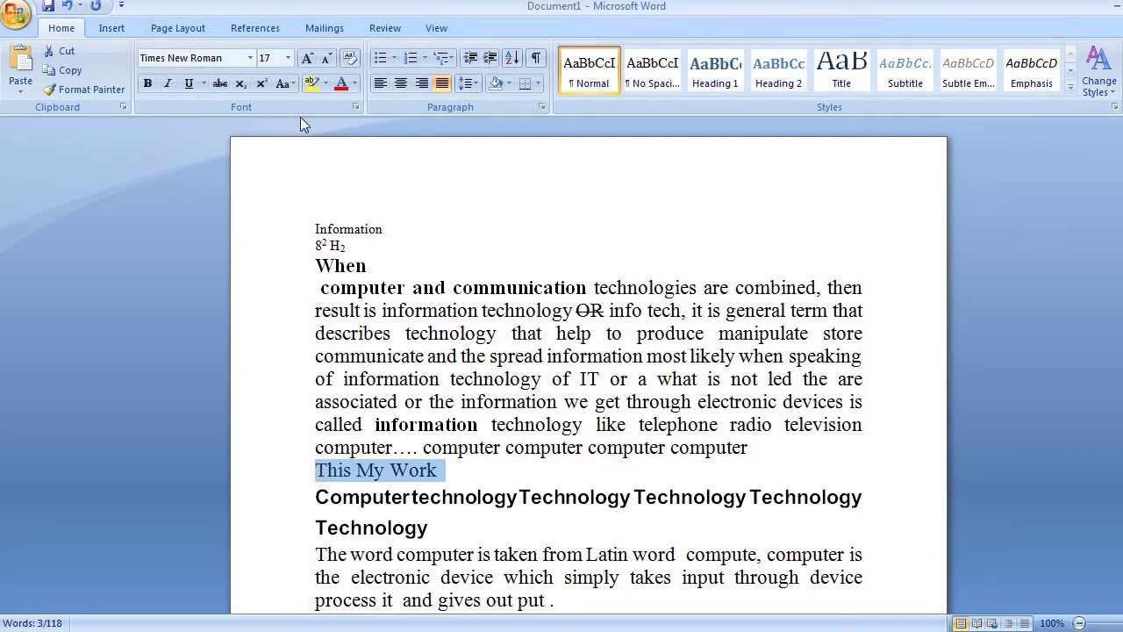
{"action": "left_click", "coordinate": [284, 84]}
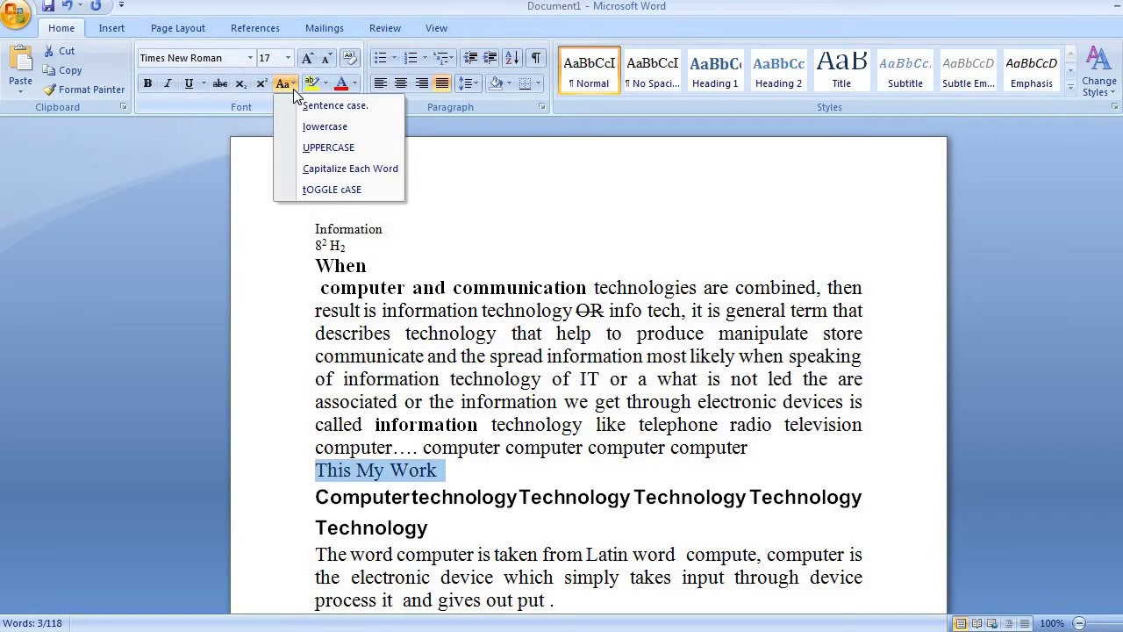
{"action": "left_click", "coordinate": [321, 194]}
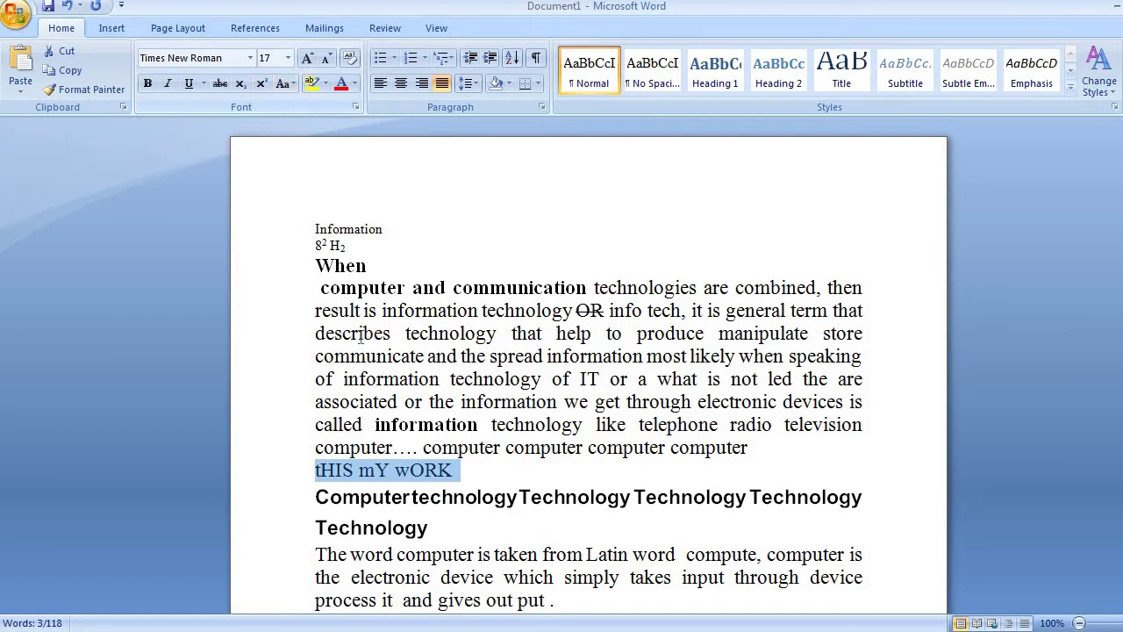
- Insert an empty line between the "tHIS mY wORK" line and the "Computer technology" heading
{"action": "left_click", "coordinate": [473, 473]}
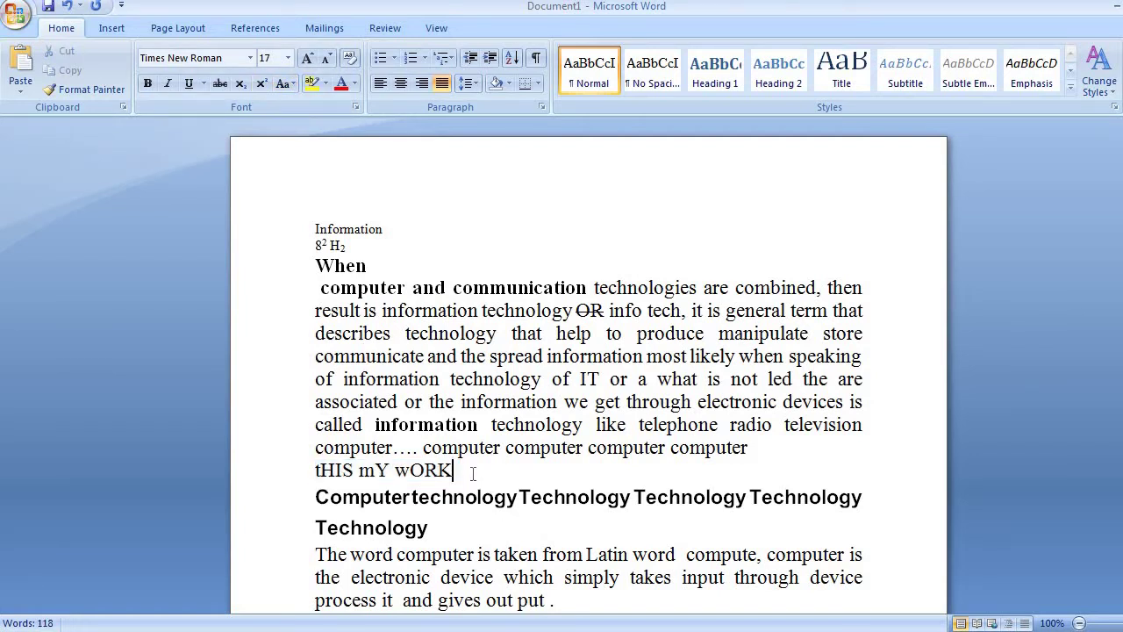
{"action": "key", "text": "Return"}
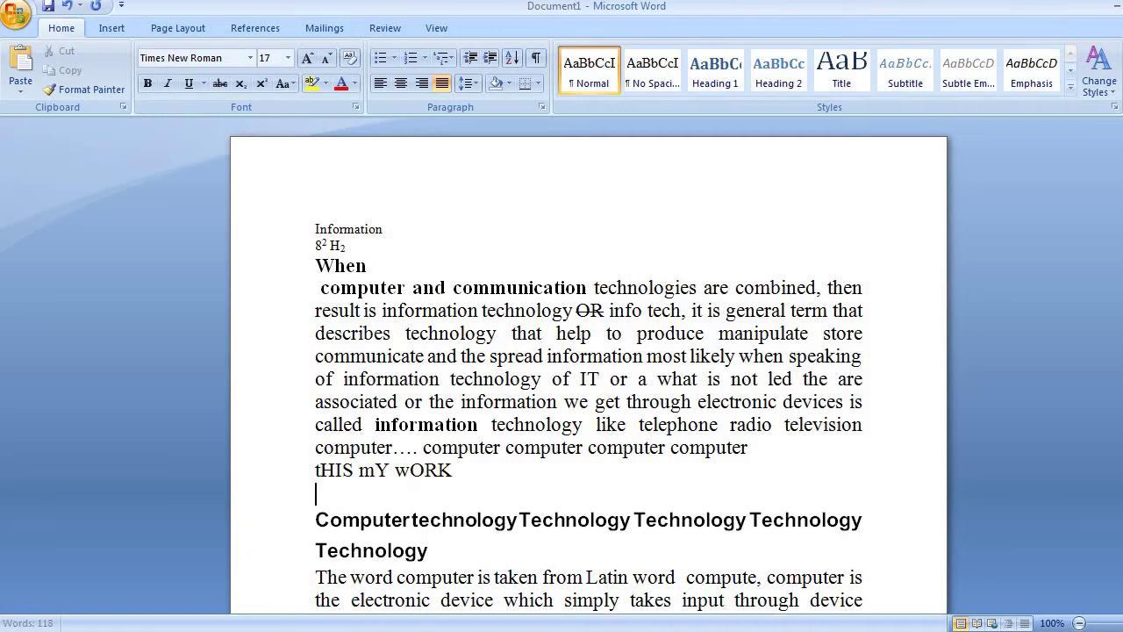
{"action": "left_click", "coordinate": [326, 84]}
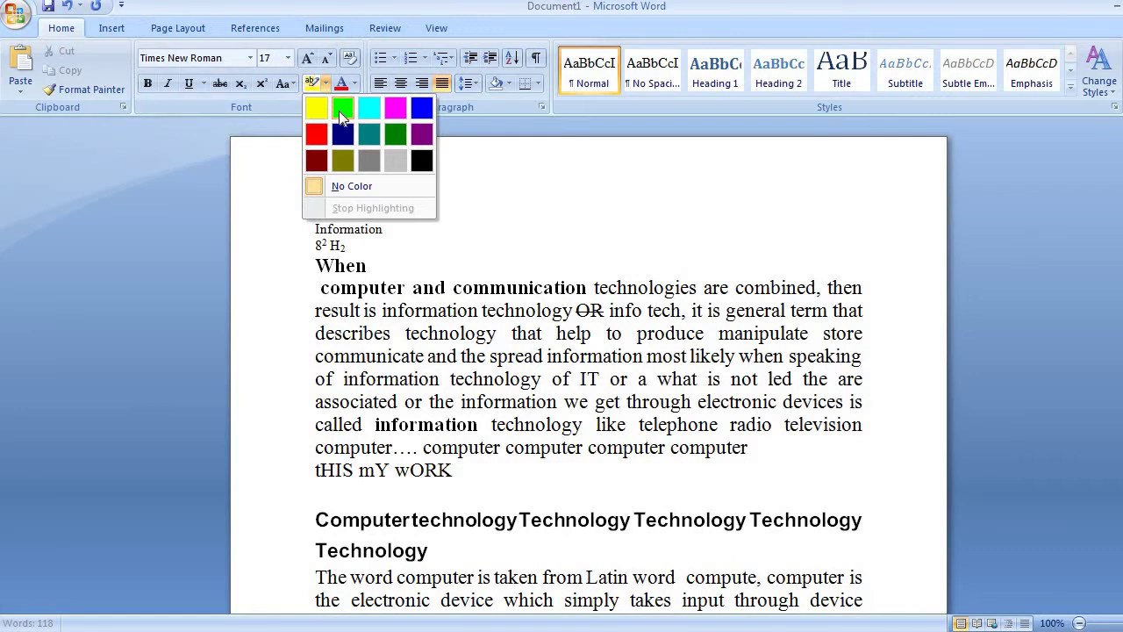
{"action": "left_click", "coordinate": [390, 318]}
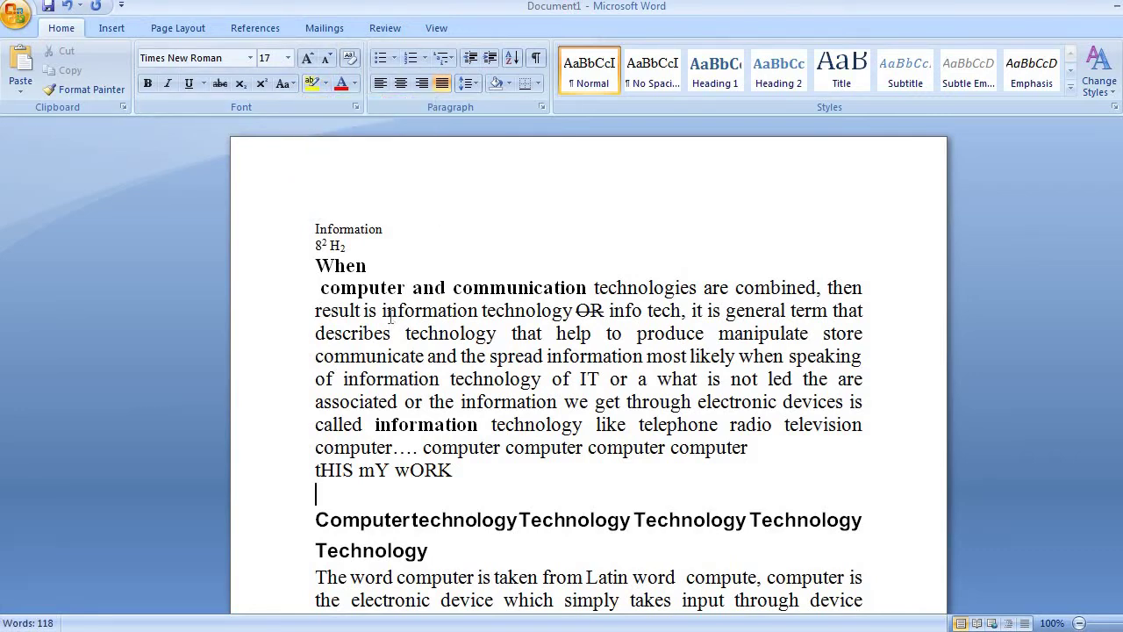
- Highlight the bold word "information" near the end of the first paragraph in turquoise
{"action": "double_click", "coordinate": [414, 424]}
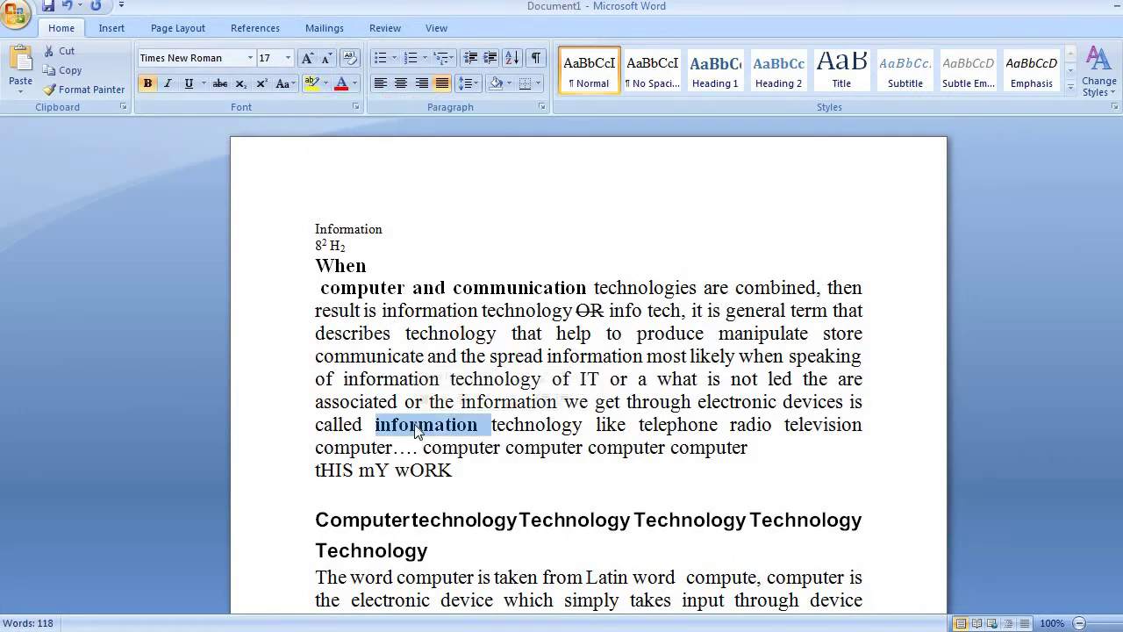
{"action": "left_click", "coordinate": [326, 85]}
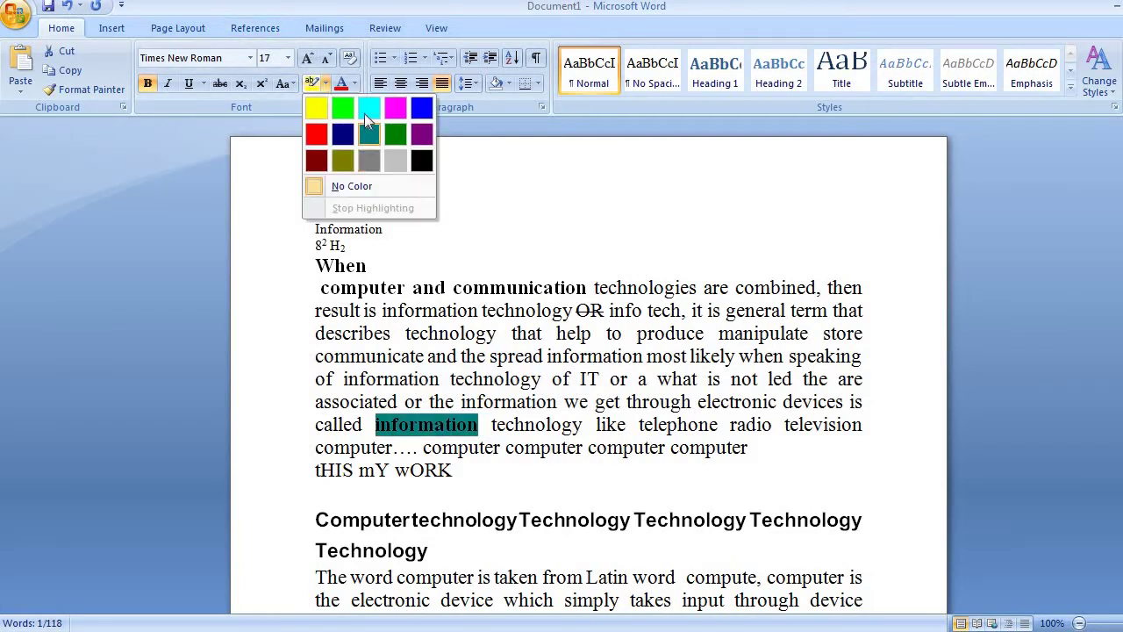
{"action": "left_click", "coordinate": [364, 113]}
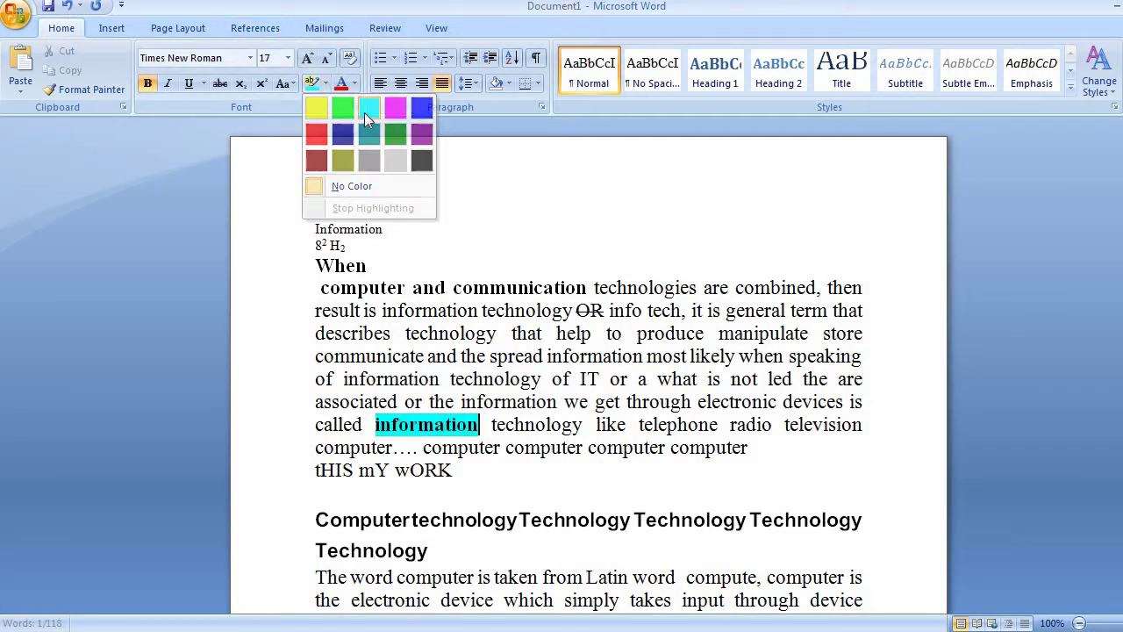
{"action": "left_click", "coordinate": [498, 333]}
- Highlight the struck-through word "OR" in the first paragraph in yellow
{"action": "double_click", "coordinate": [591, 313]}
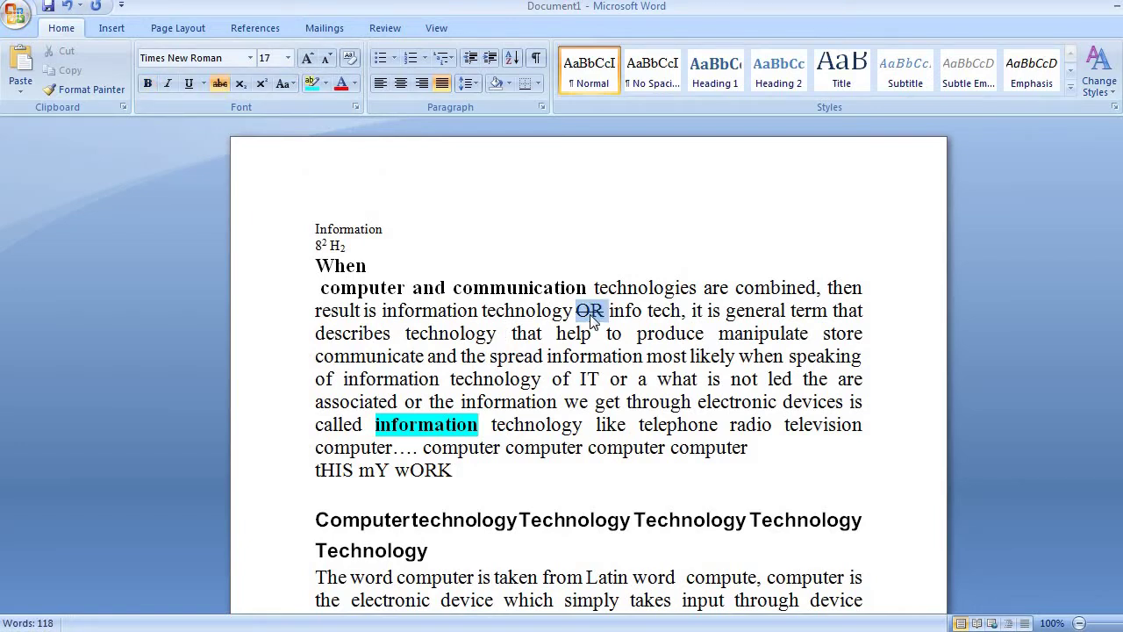
{"action": "left_click", "coordinate": [326, 84]}
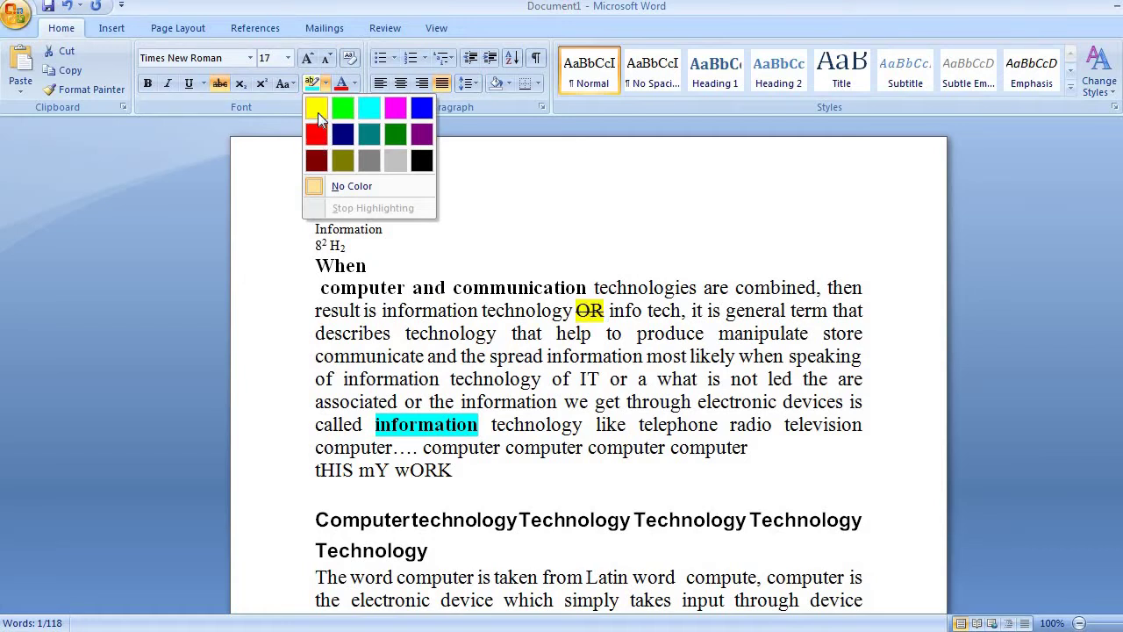
{"action": "left_click", "coordinate": [318, 112]}
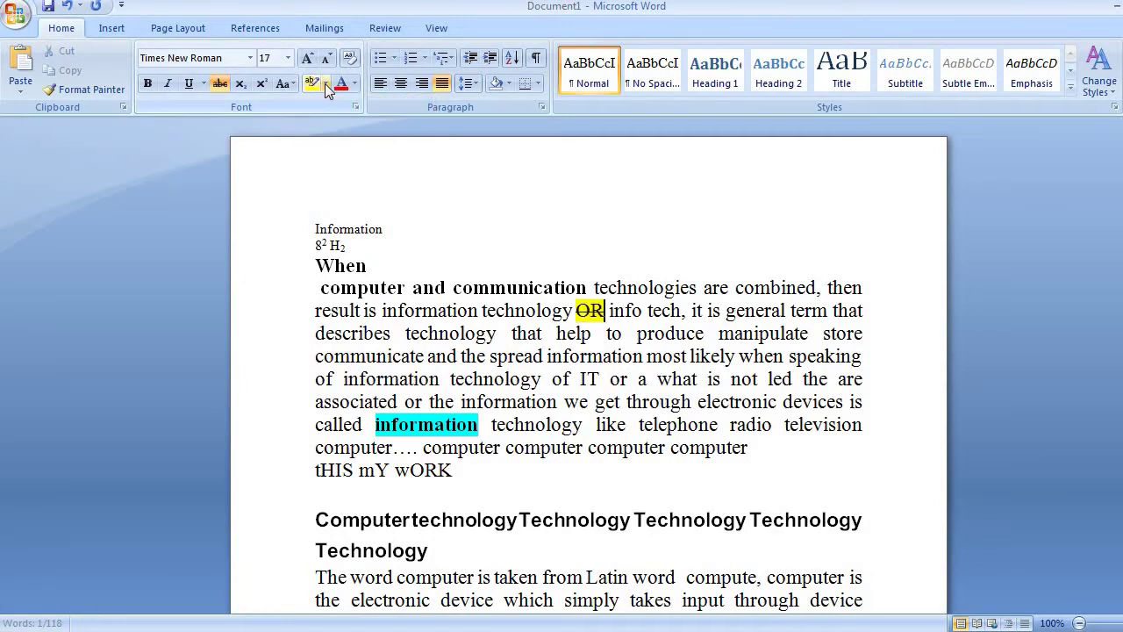
- Remove the highlighting from "OR" and "information" with the No Color highlighter, and turn the highlighter off
{"action": "left_click", "coordinate": [325, 84]}
{"action": "left_click", "coordinate": [352, 186]}
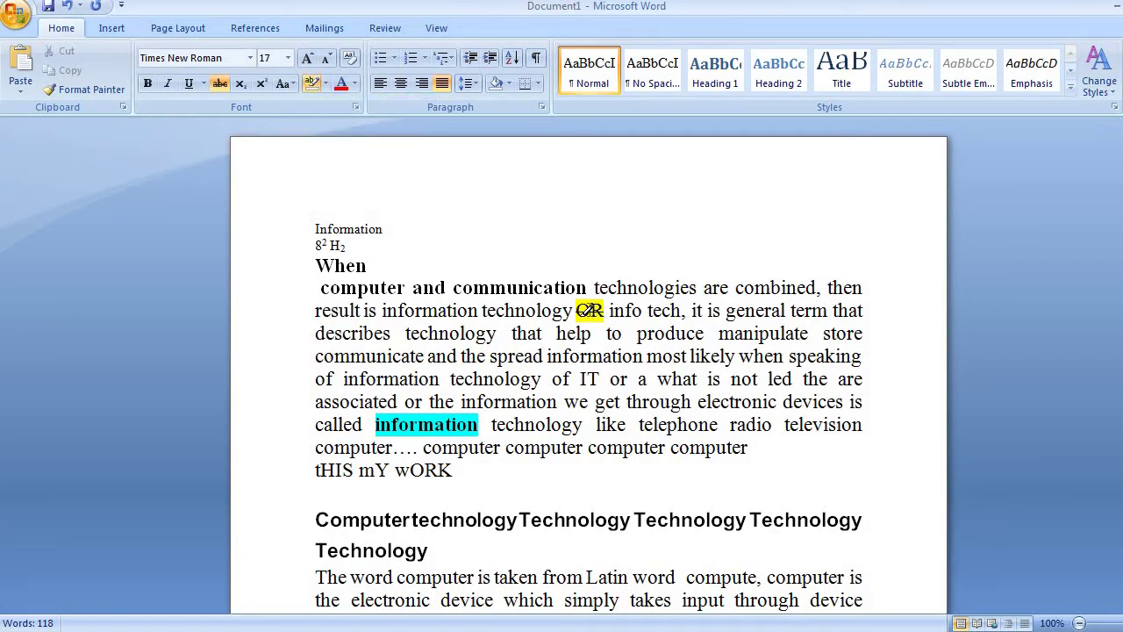
{"action": "left_click_drag", "start_coordinate": [603, 311], "coordinate": [572, 312]}
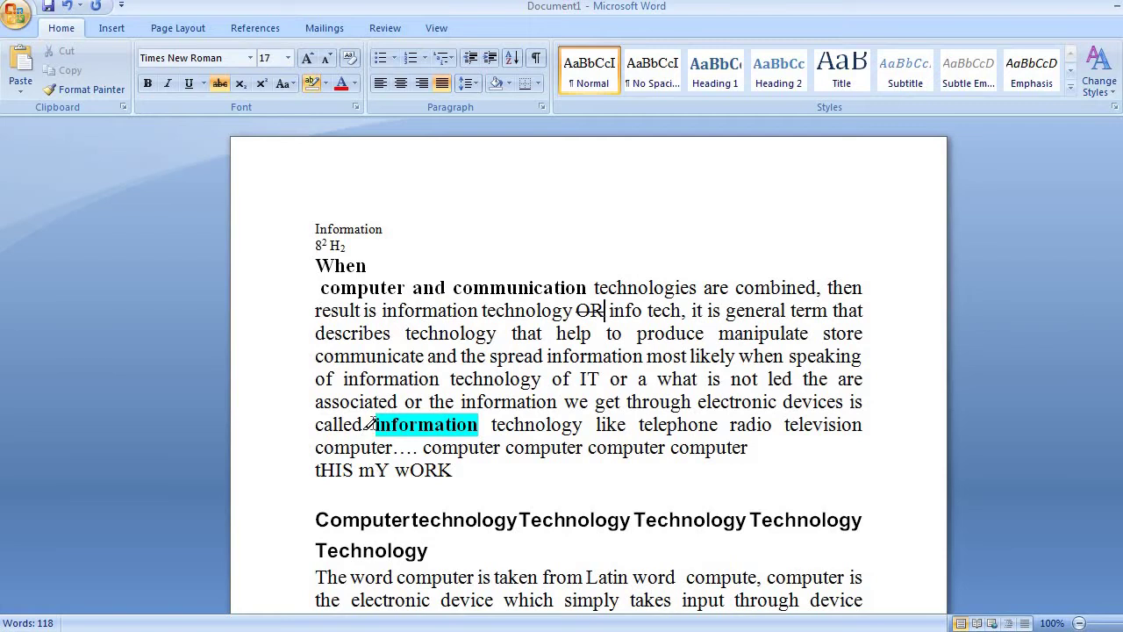
{"action": "left_click_drag", "start_coordinate": [375, 425], "coordinate": [493, 418]}
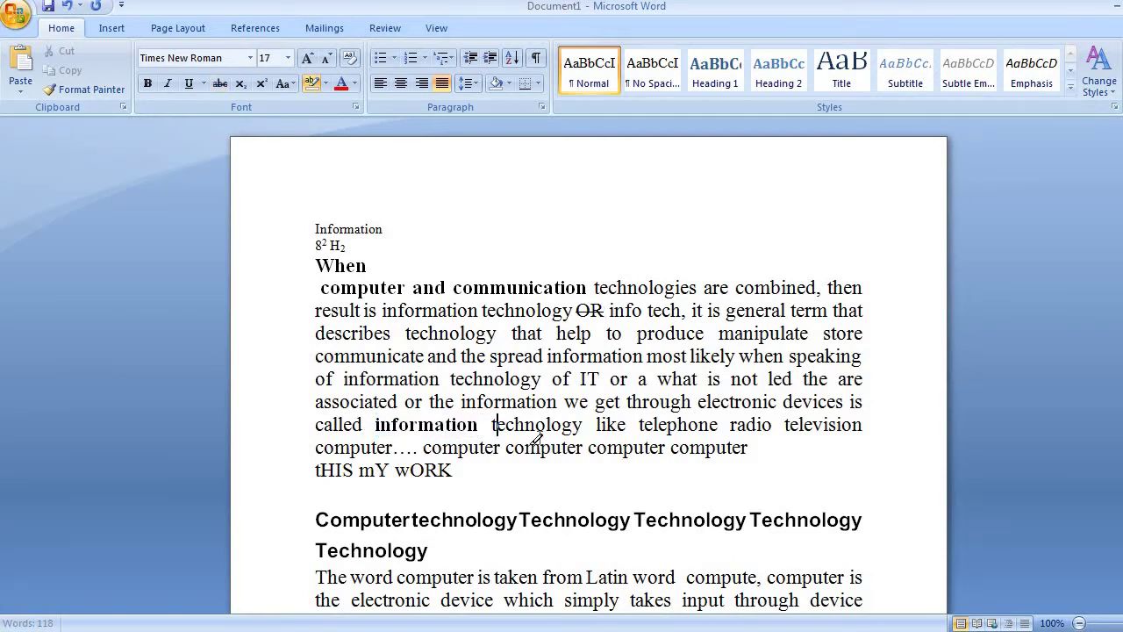
{"action": "left_click", "coordinate": [313, 87]}
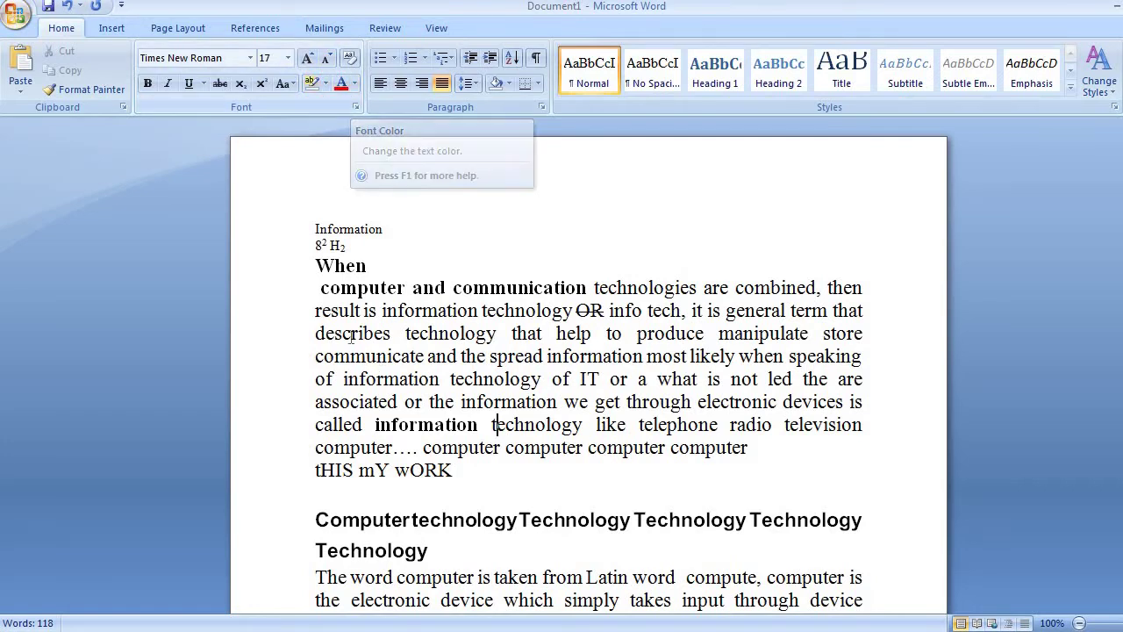
- Set the font color of the paragraph starting "computer and communication" to red and reset it to Automatic
{"action": "triple_click", "coordinate": [356, 287]}
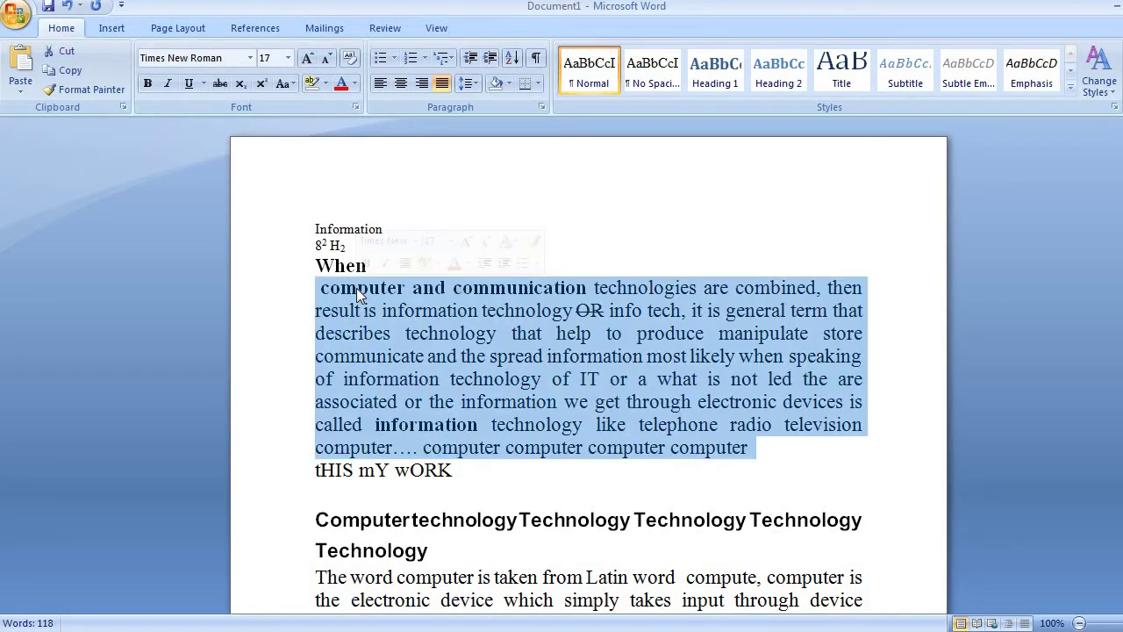
{"action": "left_click", "coordinate": [354, 85]}
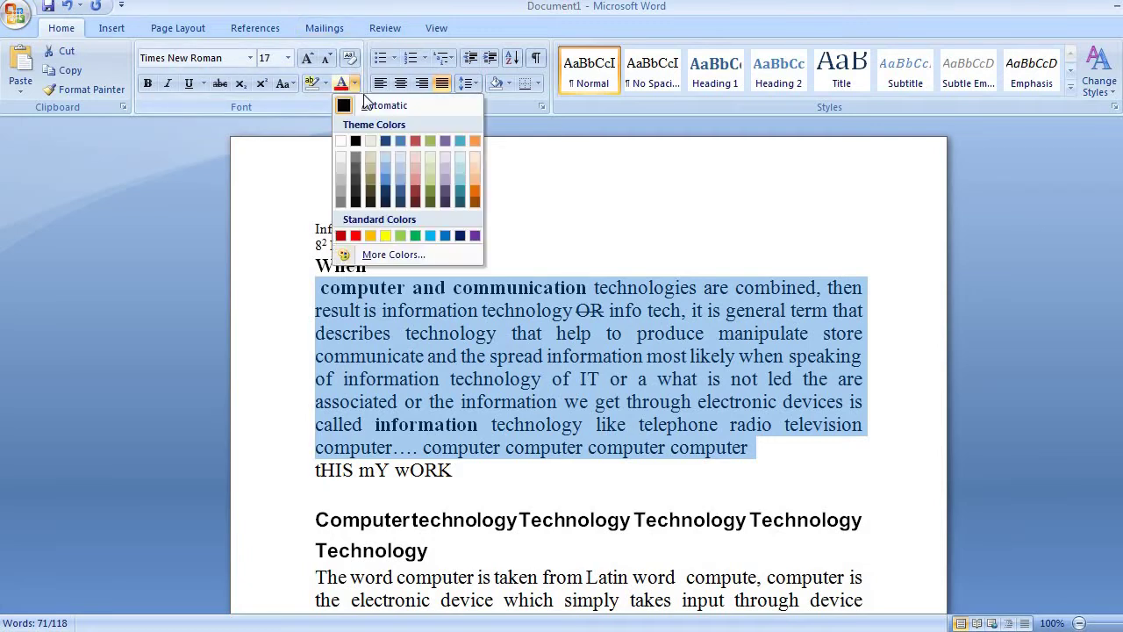
{"action": "left_click", "coordinate": [355, 236]}
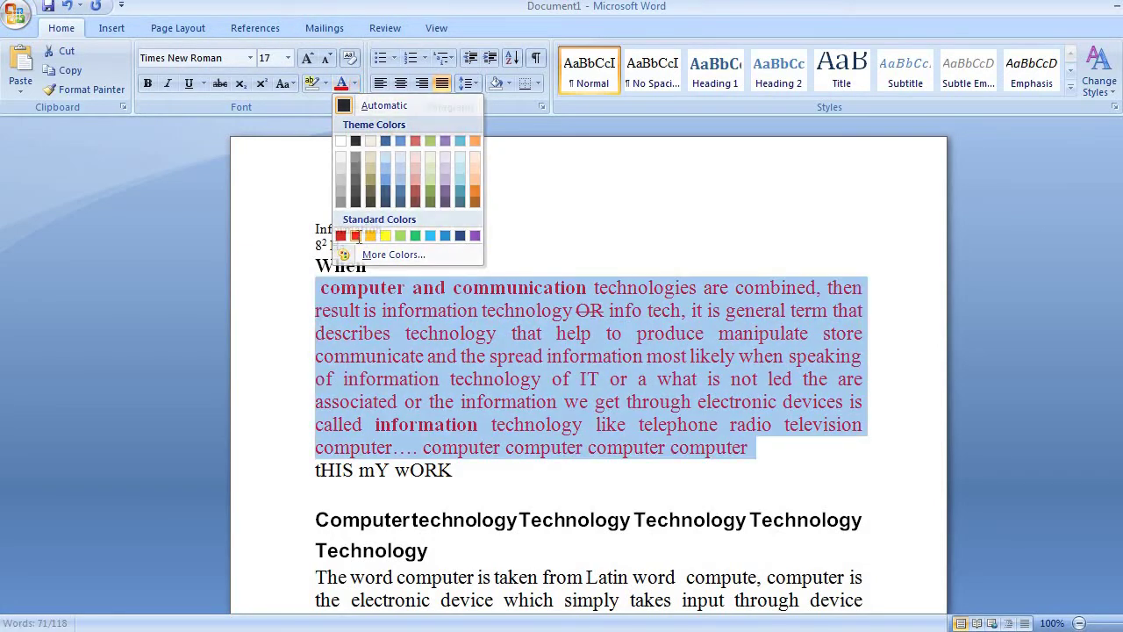
{"action": "left_click", "coordinate": [354, 85]}
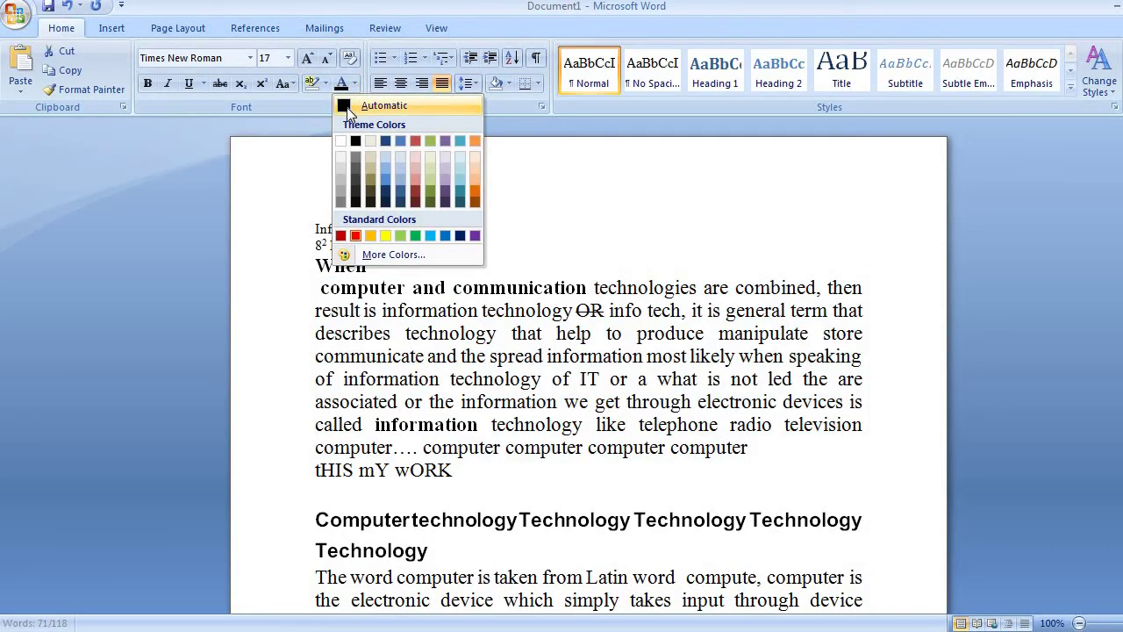
{"action": "left_click", "coordinate": [369, 103]}
- Set the font color of the word "When" to the standard light blue
{"action": "double_click", "coordinate": [351, 265]}
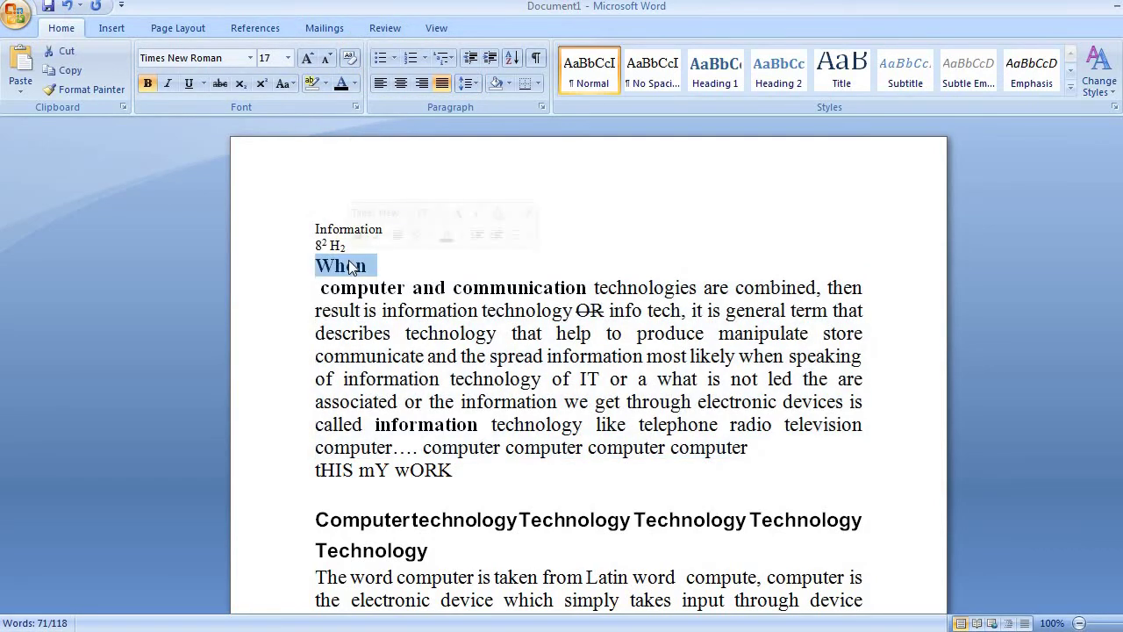
{"action": "left_click", "coordinate": [354, 85]}
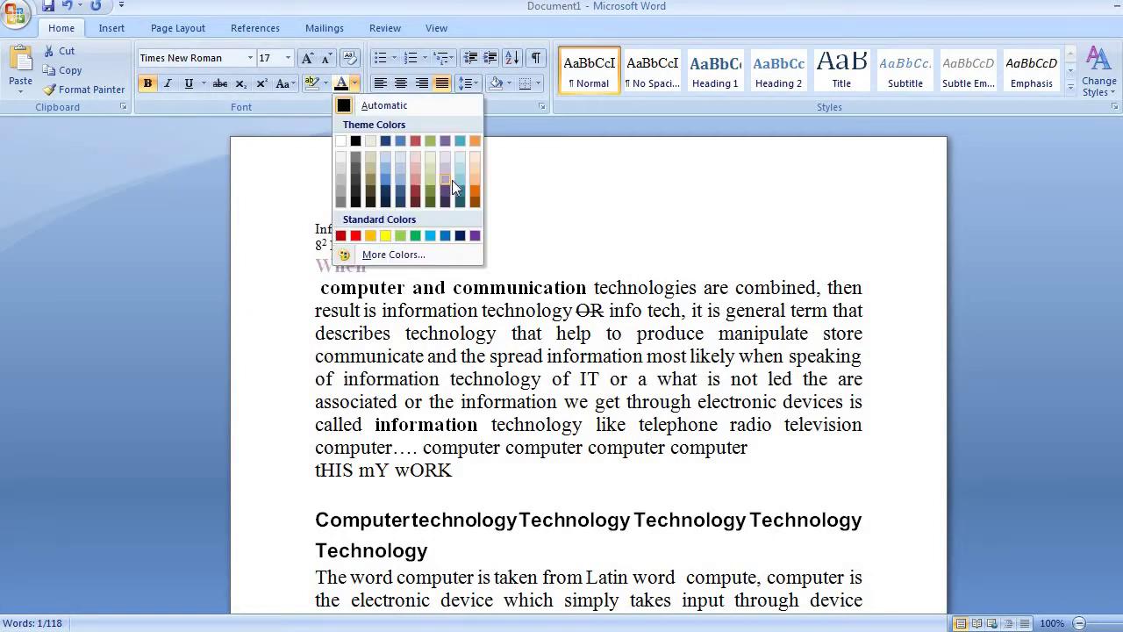
{"action": "left_click", "coordinate": [430, 236]}
{"action": "left_click", "coordinate": [420, 238]}
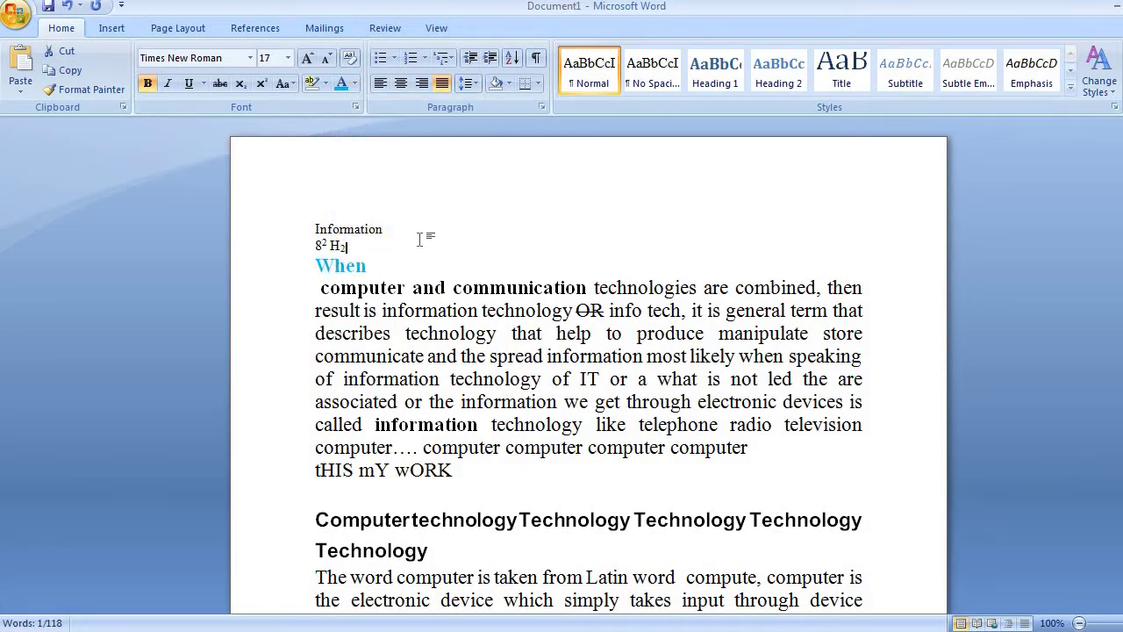
- Format the "When" line as a bulleted item with the four-diamond bullet
{"action": "left_click", "coordinate": [389, 265]}
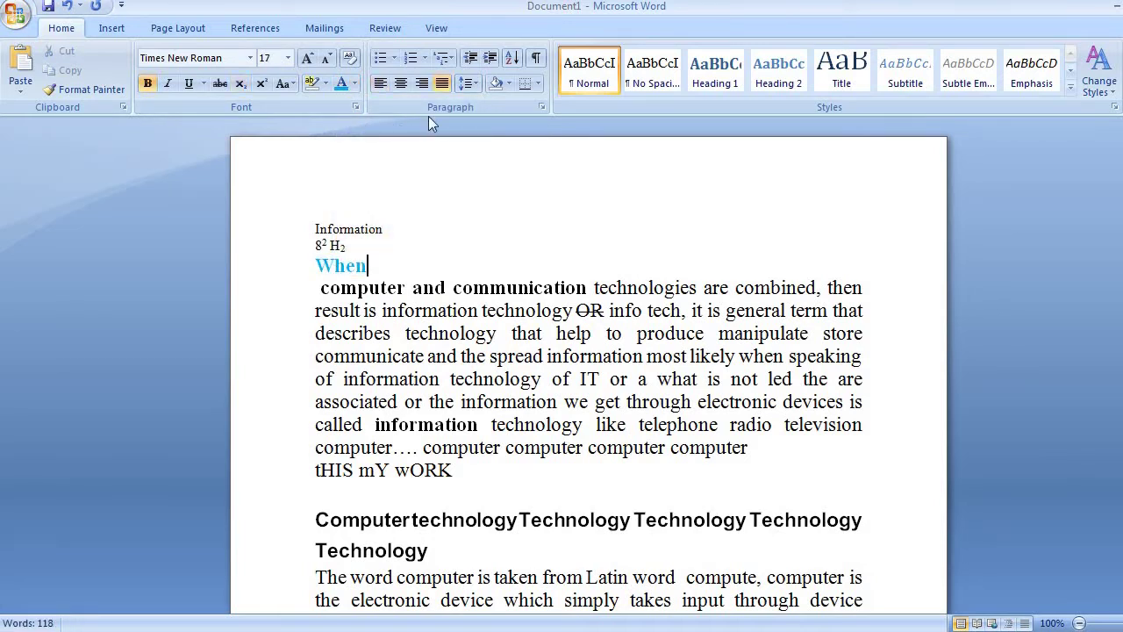
{"action": "left_click", "coordinate": [395, 59]}
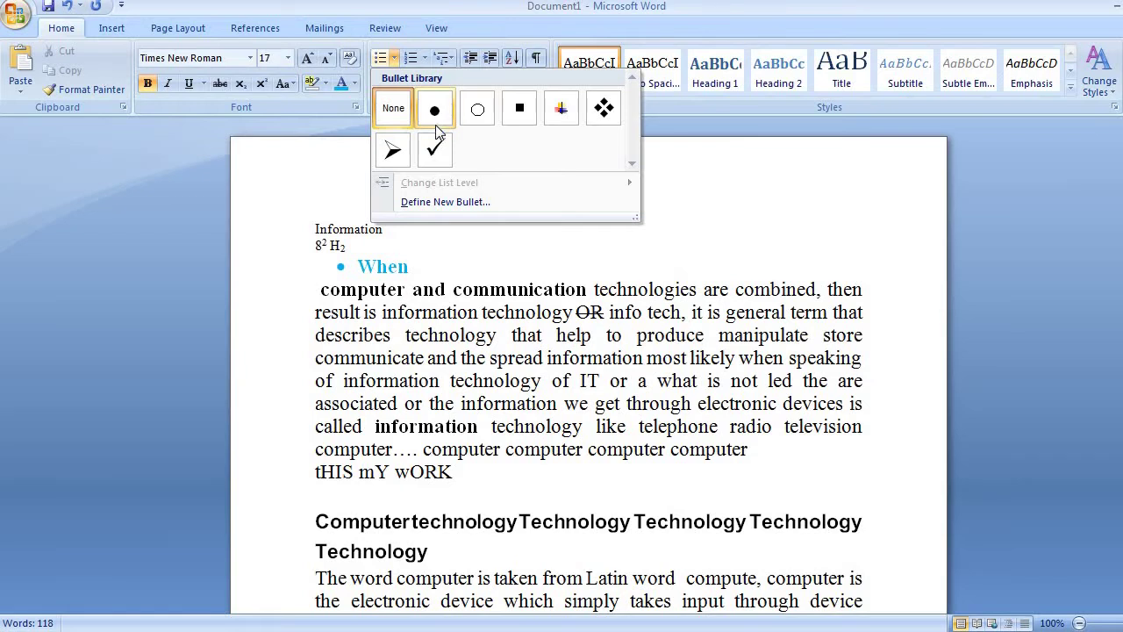
{"action": "left_click", "coordinate": [602, 109]}
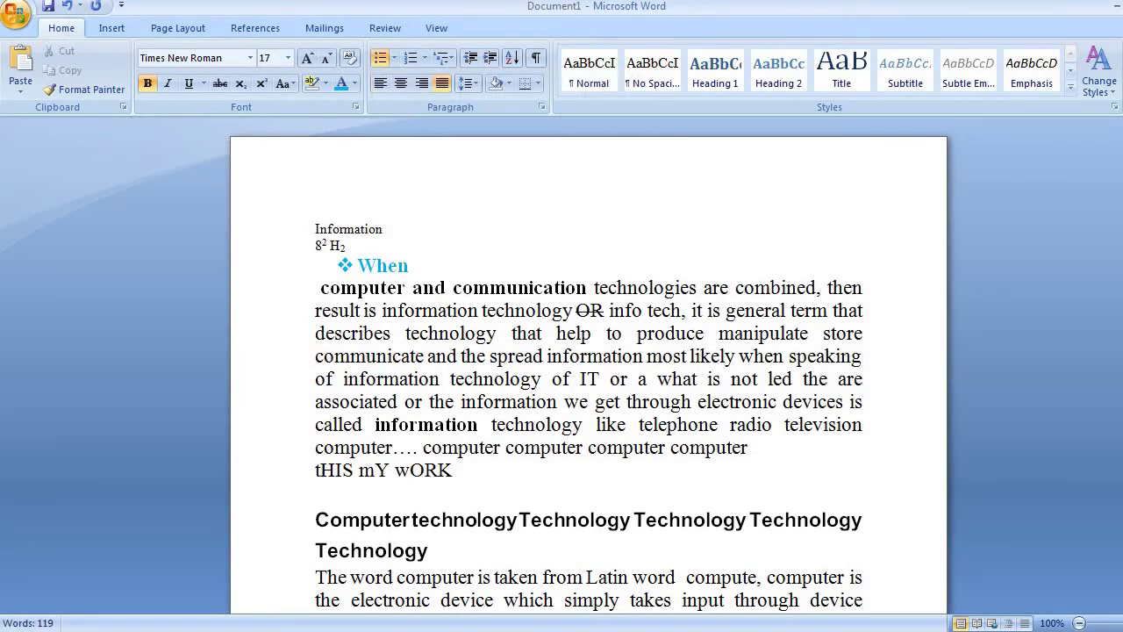
- Add four more list items below "When": Ghhghh, Ghhhj, Jhjhjh and jjjkjkj
{"action": "key", "text": "Return"}
{"action": "type", "text": "ghhghh"}
{"action": "key", "text": "Return"}
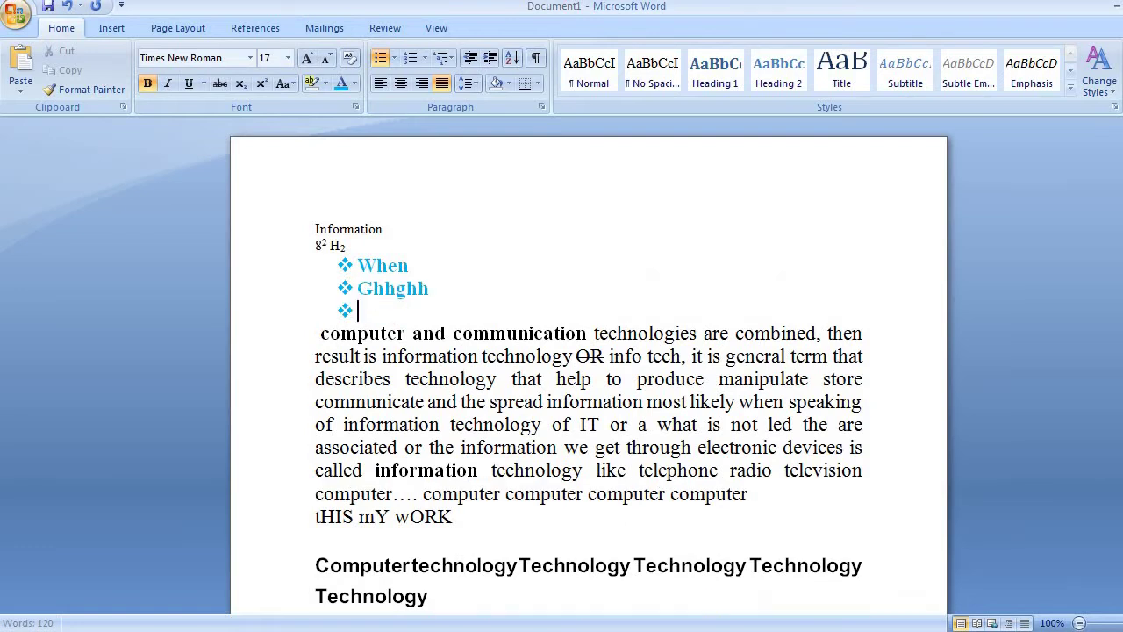
{"action": "type", "text": "ghhhj"}
{"action": "key", "text": "Return"}
{"action": "type", "text": "jhjhjh"}
{"action": "key", "text": "Return"}
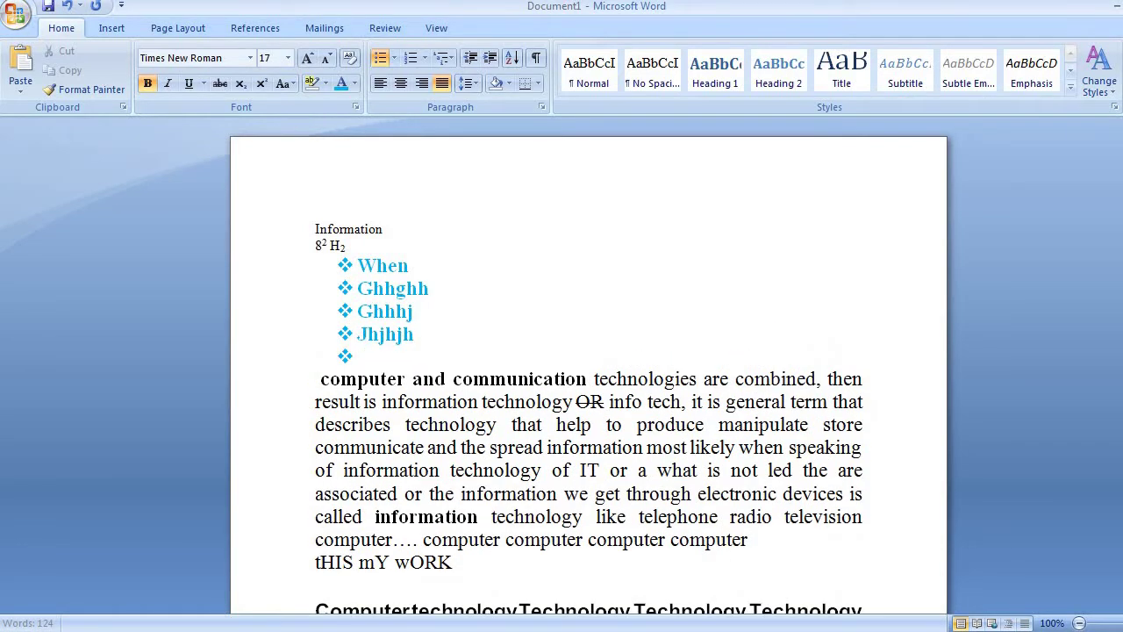
{"action": "type", "text": "jjjkjkj"}
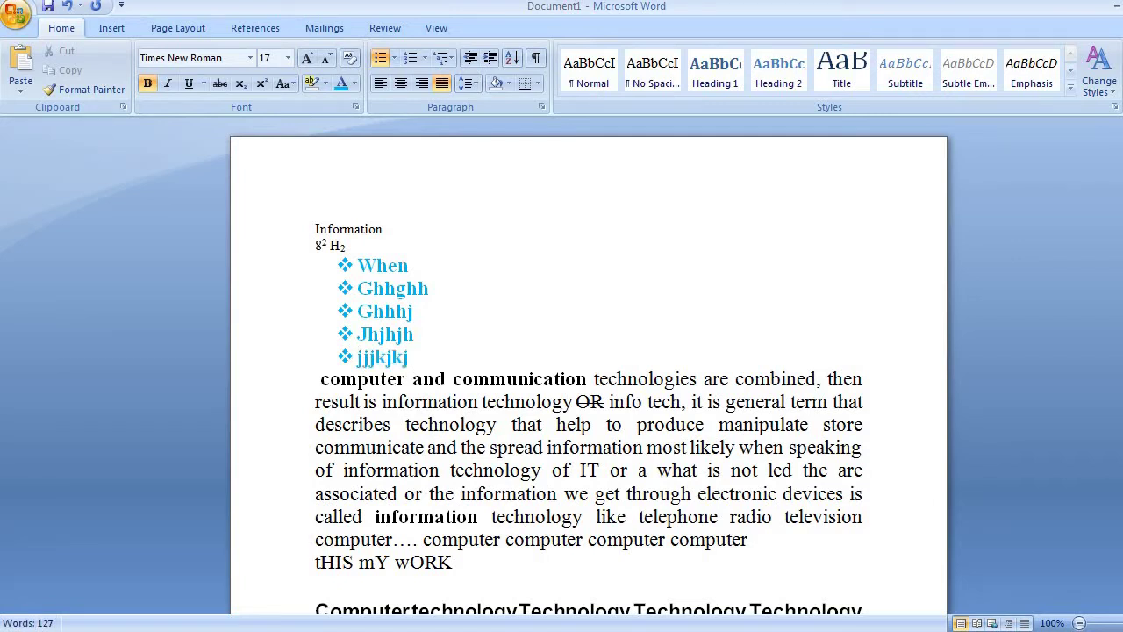
- Select all five list items and change their bullets to the solid square
{"action": "key", "text": "shift+Up"}
{"action": "key", "text": "shift+Up"}
{"action": "key", "text": "shift+Up"}
{"action": "key", "text": "shift+Up"}
{"action": "key", "text": "shift+Up"}
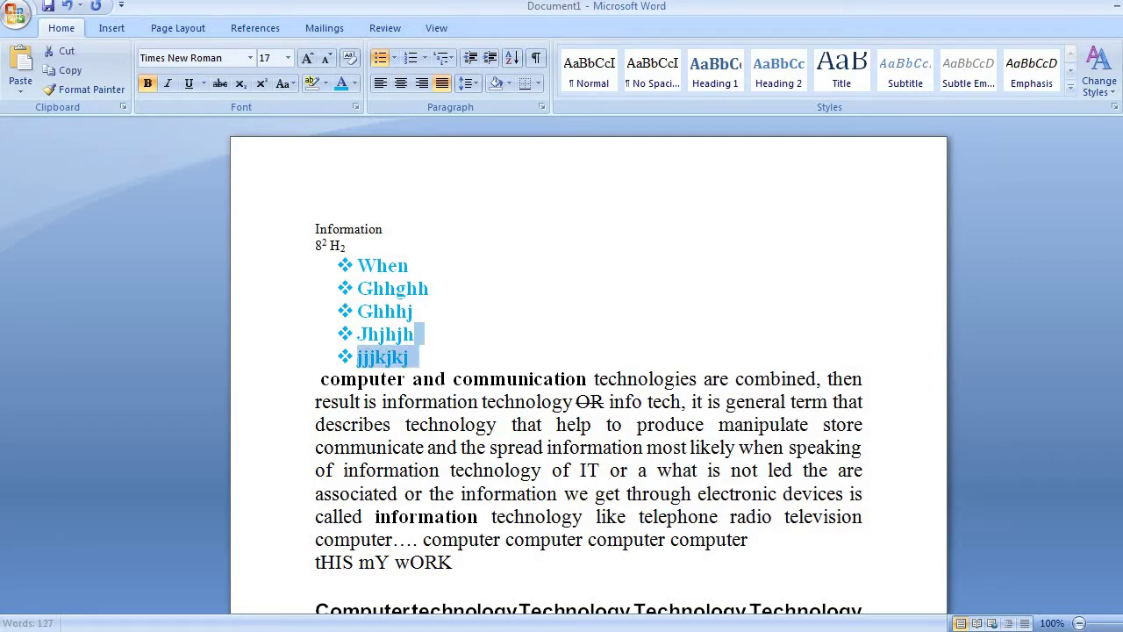
{"action": "key", "text": "shift+Right"}
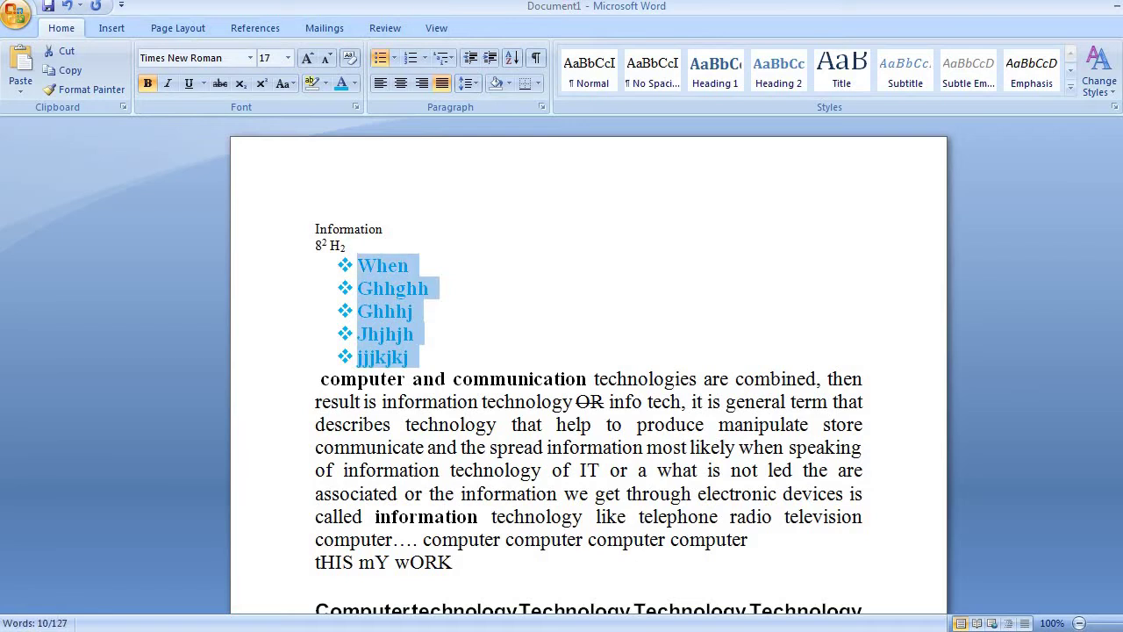
{"action": "left_click", "coordinate": [394, 57]}
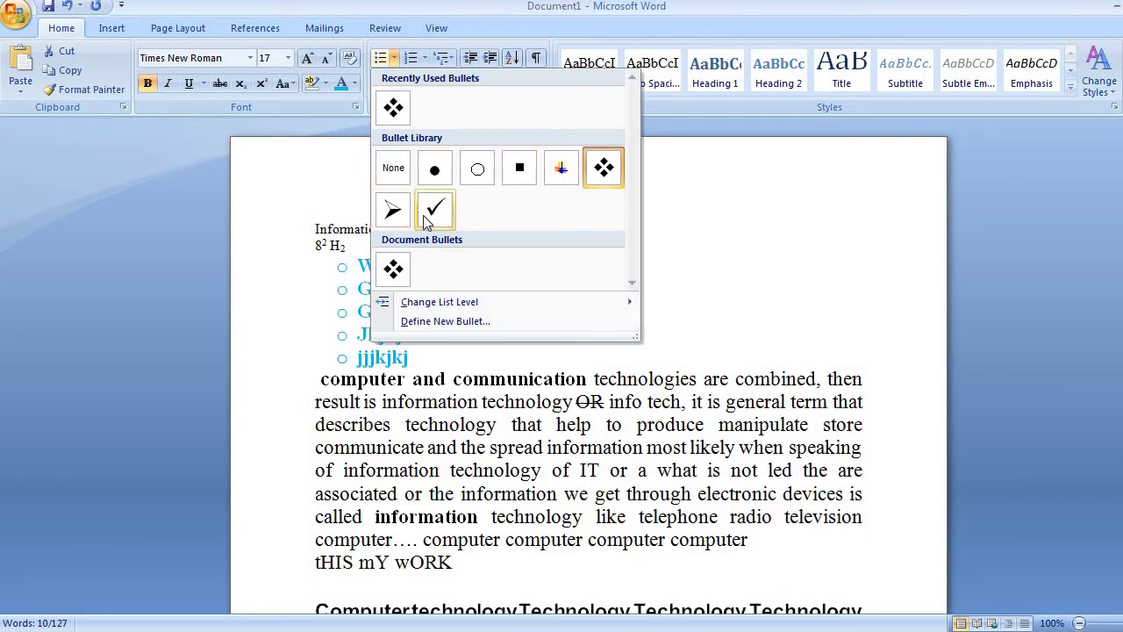
{"action": "left_click", "coordinate": [519, 168]}
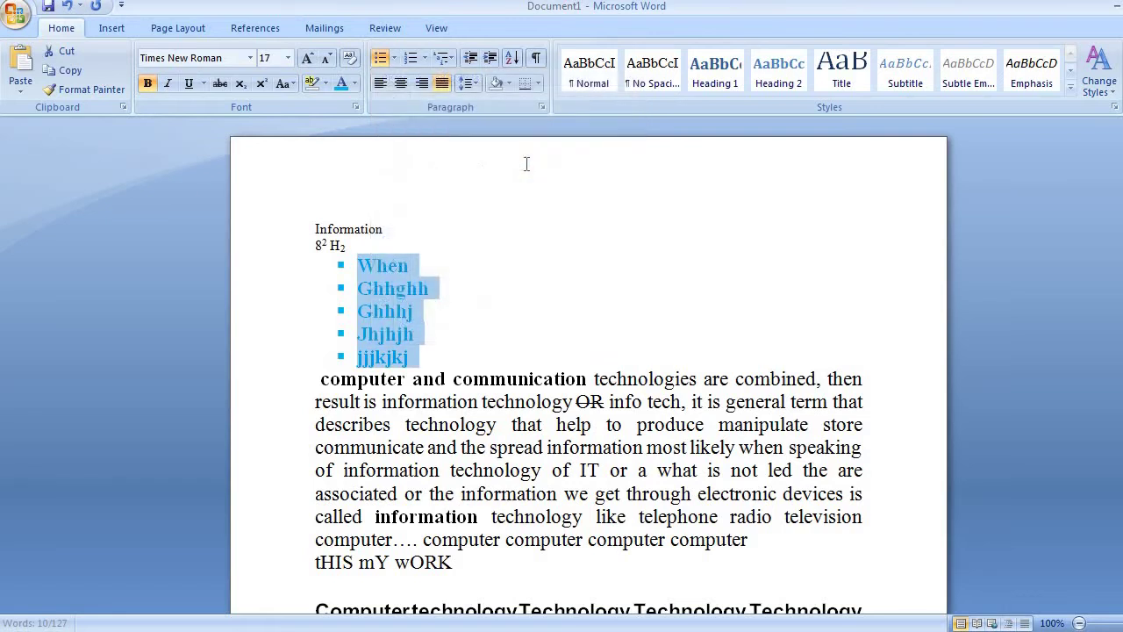
- Convert the selected bulleted items to 1. 2. 3. numbering, and switch the number format to A. B. C
{"action": "left_click", "coordinate": [426, 60]}
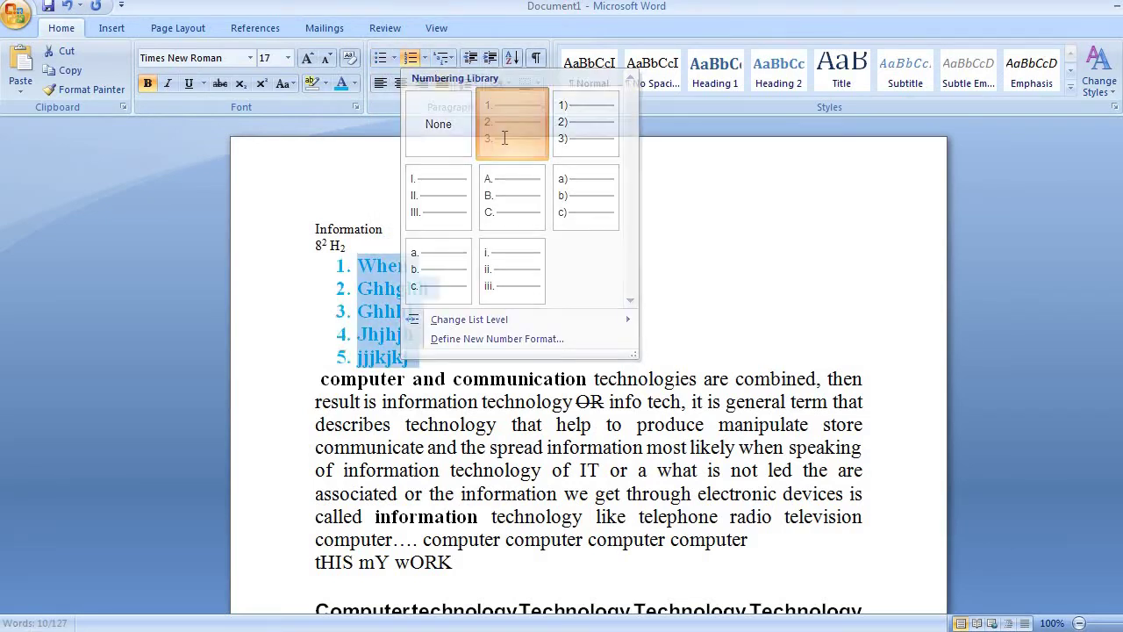
{"action": "left_click", "coordinate": [504, 142]}
{"action": "left_click", "coordinate": [424, 59]}
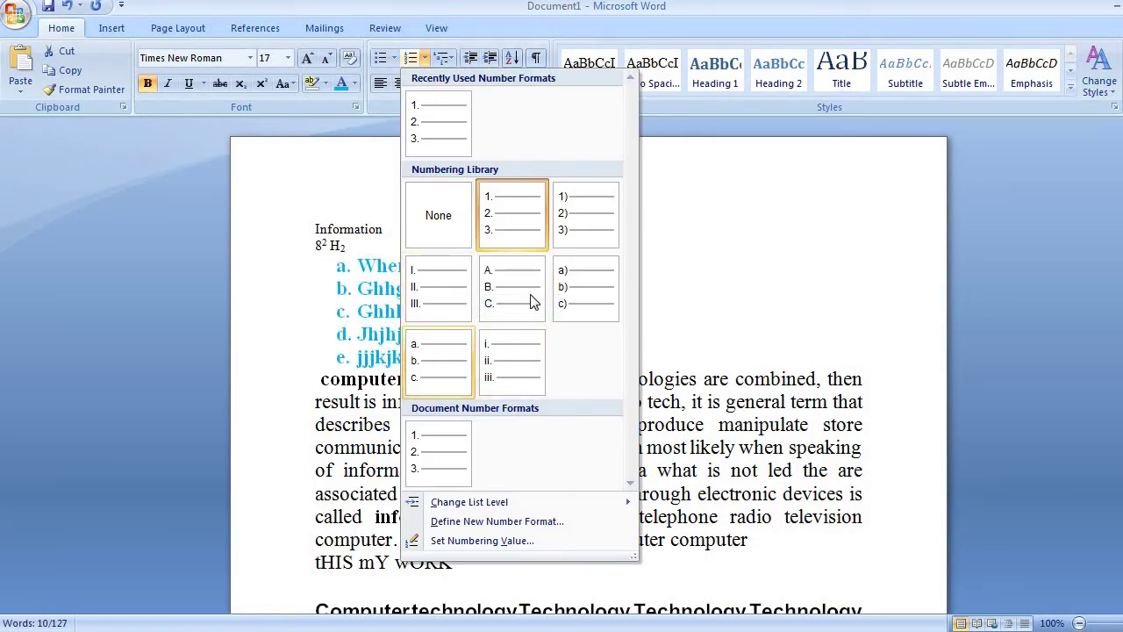
{"action": "left_click", "coordinate": [504, 285]}
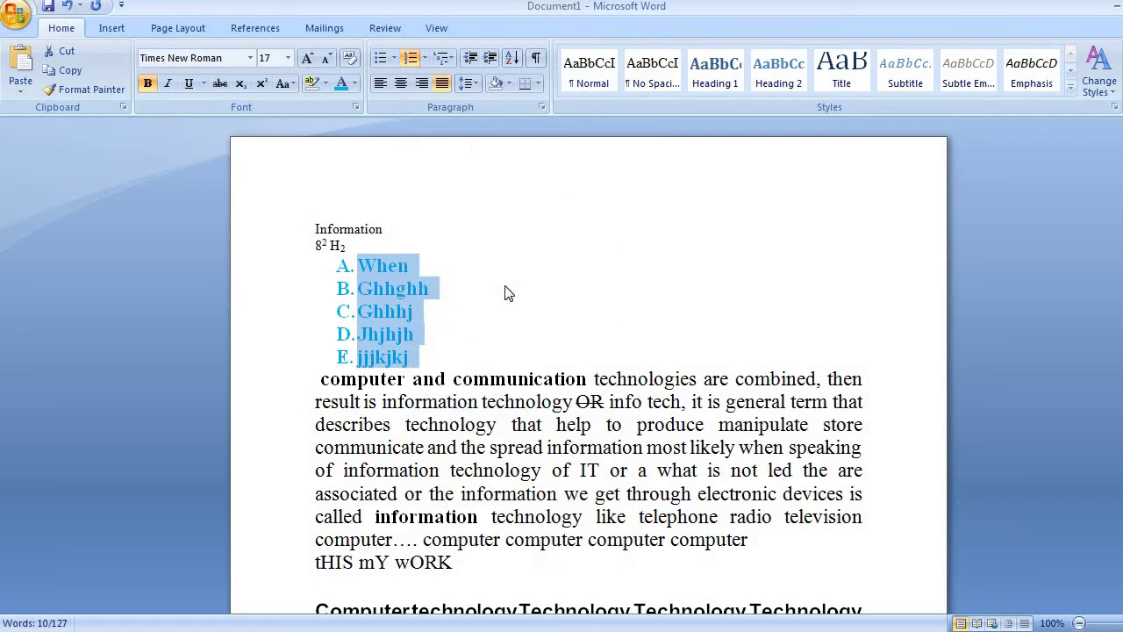
- Apply the "Article I. / Section 1.01" multilevel list style to the five selected items and undo it
{"action": "left_click", "coordinate": [451, 71]}
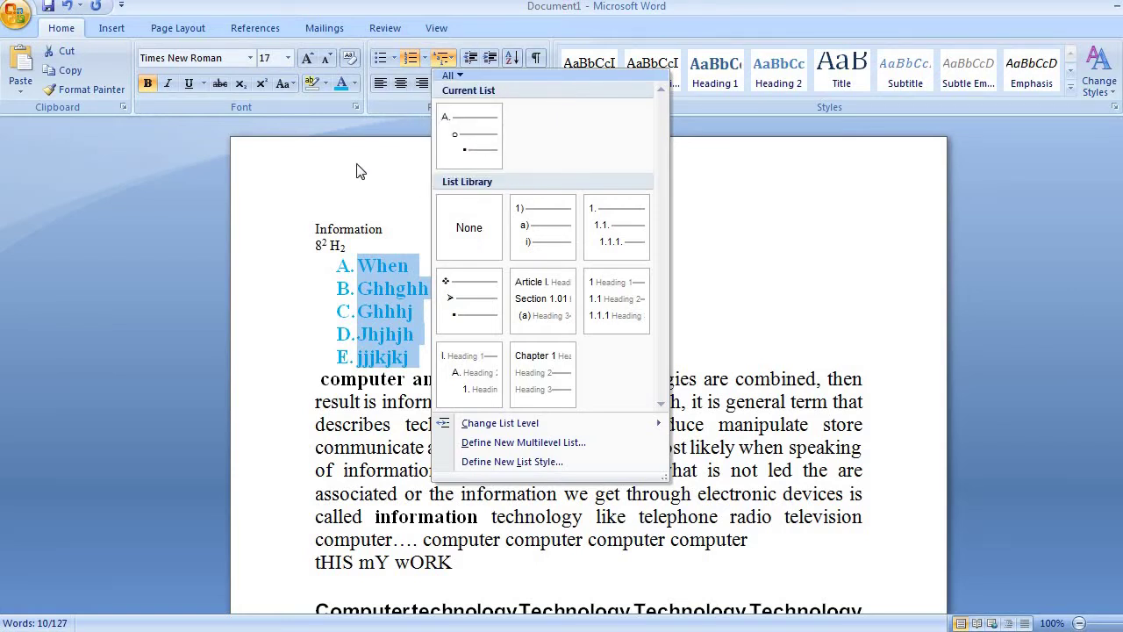
{"action": "left_click", "coordinate": [343, 183]}
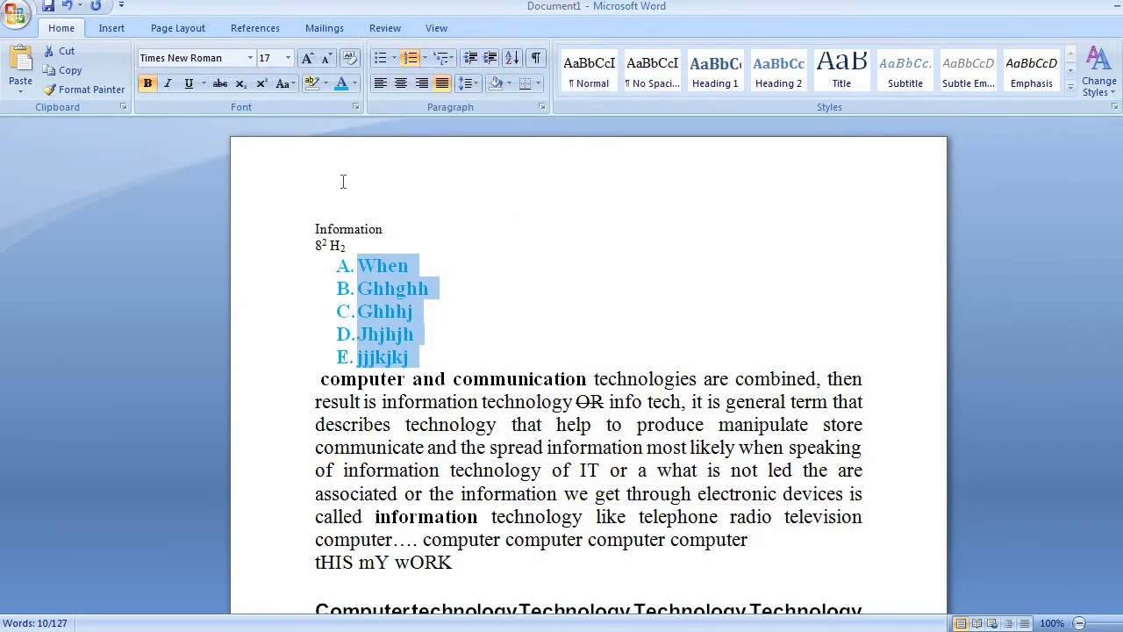
{"action": "left_click", "coordinate": [453, 59]}
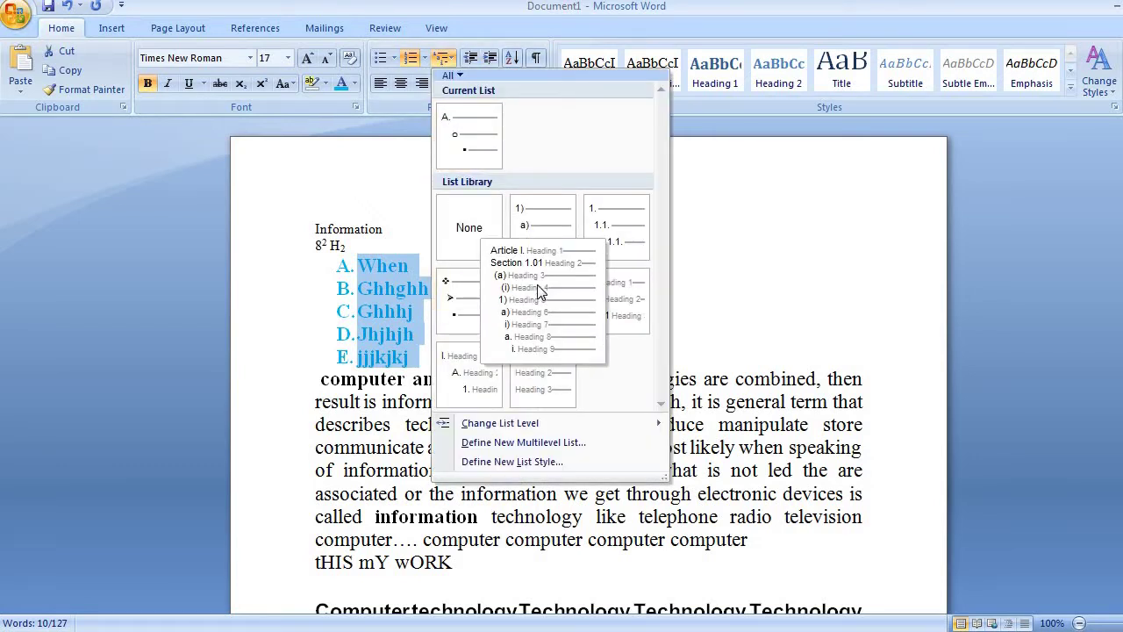
{"action": "left_click", "coordinate": [539, 290]}
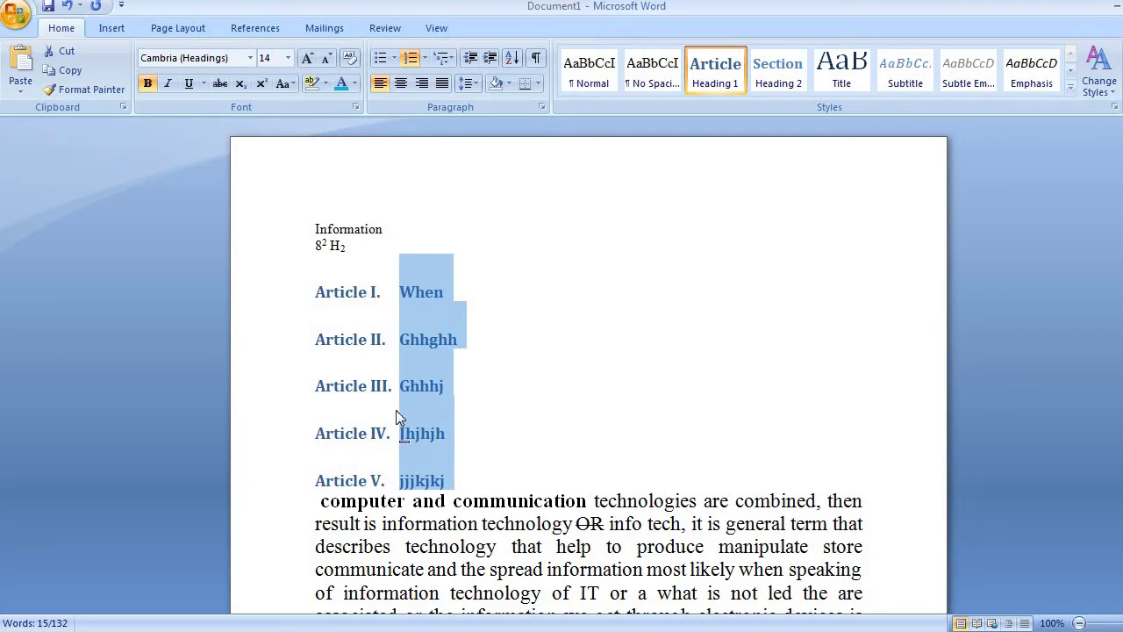
{"action": "key", "text": "ctrl+z"}
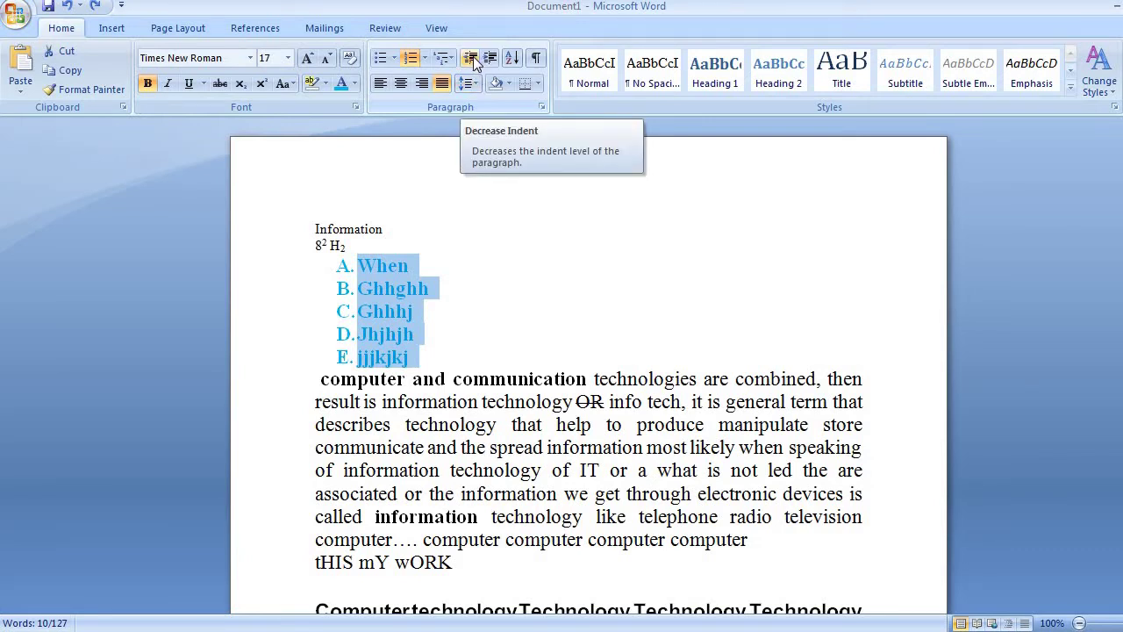
- Decrease the lettered list's indent one level, and increase it repeatedly until the list sits past the middle of the page
{"action": "left_click", "coordinate": [472, 59]}
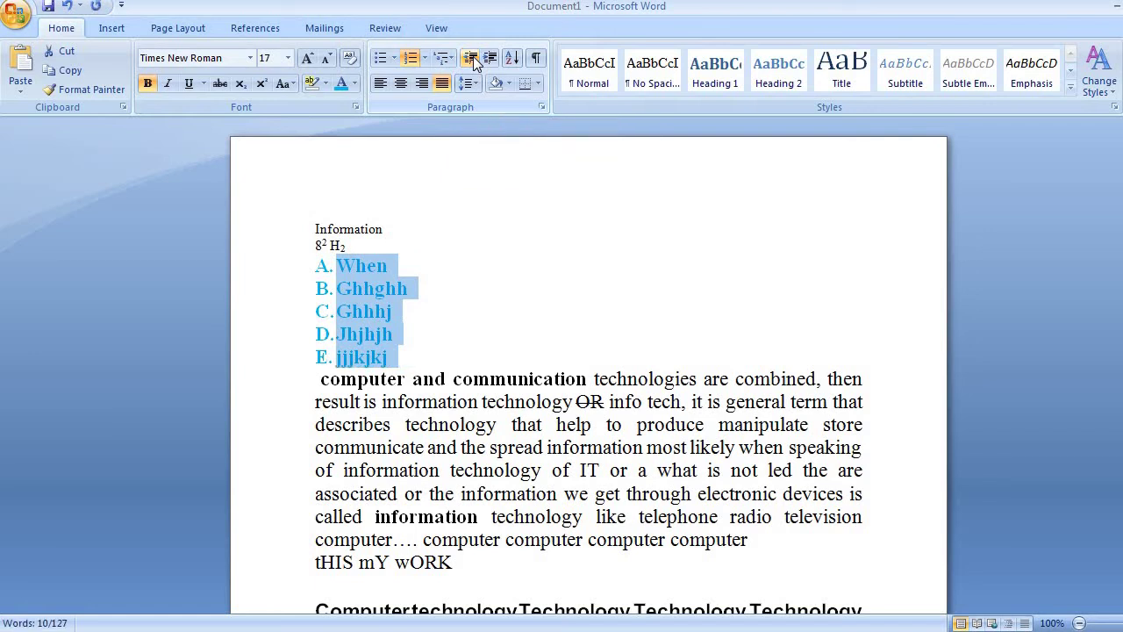
{"action": "left_click", "coordinate": [491, 59]}
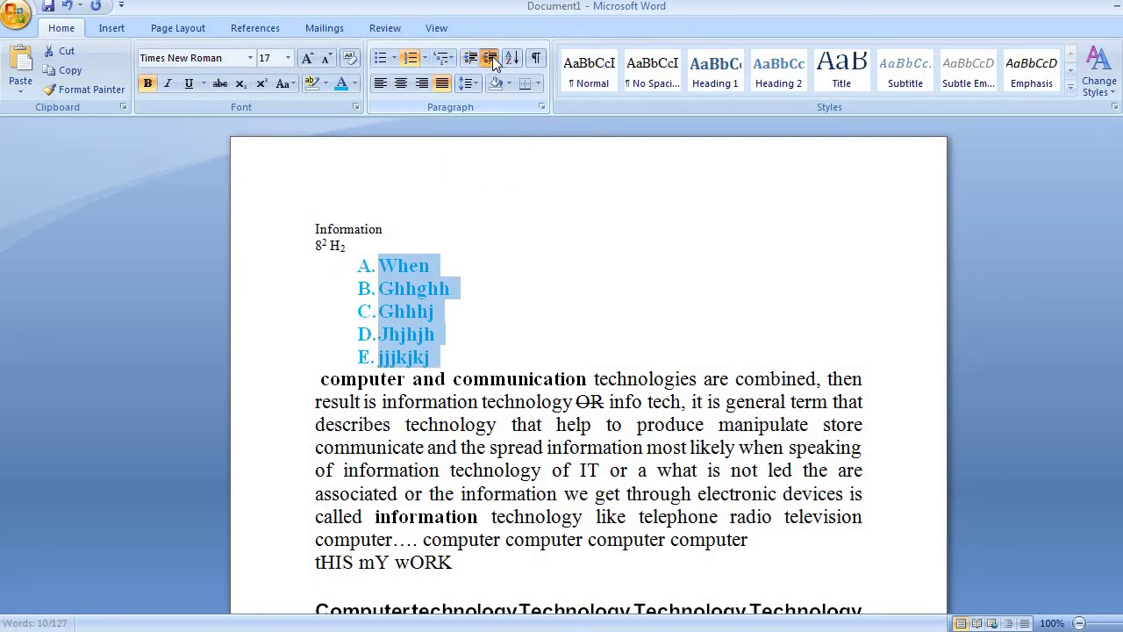
{"action": "left_click", "coordinate": [492, 60]}
{"action": "left_click", "coordinate": [492, 59]}
{"action": "left_click", "coordinate": [492, 60]}
{"action": "left_click", "coordinate": [492, 59]}
{"action": "left_click", "coordinate": [493, 60]}
{"action": "left_click", "coordinate": [493, 60]}
{"action": "left_click", "coordinate": [492, 60]}
{"action": "left_click", "coordinate": [493, 59]}
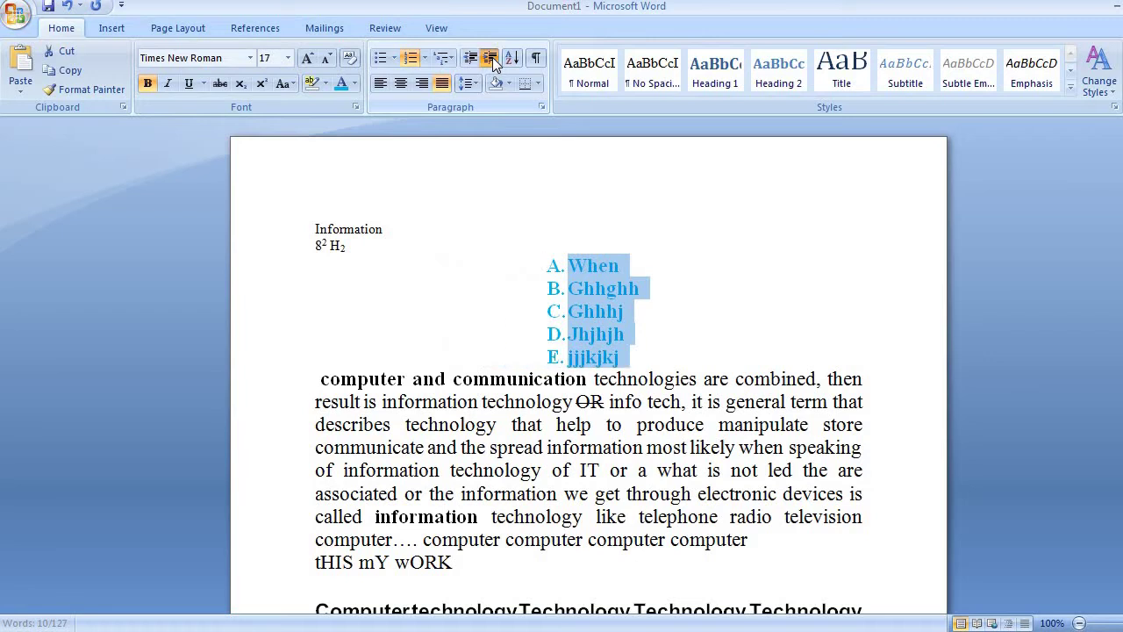
{"action": "left_click", "coordinate": [492, 60]}
{"action": "left_click", "coordinate": [492, 59]}
{"action": "left_click", "coordinate": [493, 60]}
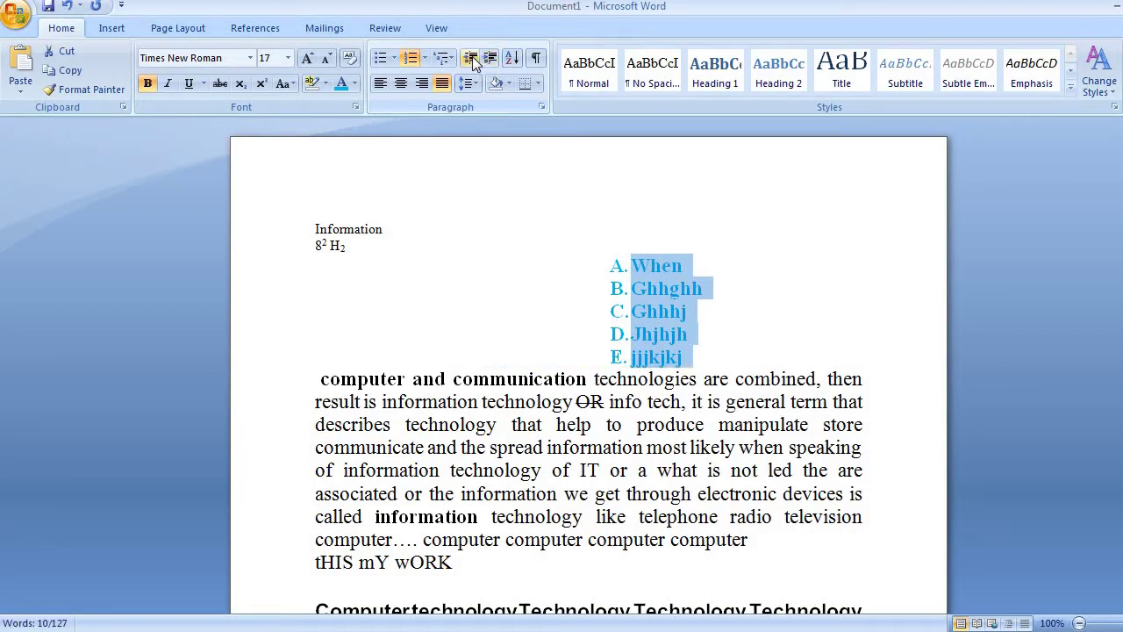
- Decrease the lettered list's indent repeatedly until it aligns with the page's left text margin
{"action": "left_click", "coordinate": [471, 59]}
{"action": "left_click", "coordinate": [471, 59]}
{"action": "left_click", "coordinate": [471, 59]}
{"action": "left_click", "coordinate": [472, 59]}
{"action": "left_click", "coordinate": [471, 59]}
{"action": "left_click", "coordinate": [471, 59]}
{"action": "left_click", "coordinate": [471, 59]}
{"action": "left_click", "coordinate": [472, 59]}
{"action": "left_click", "coordinate": [471, 59]}
{"action": "left_click", "coordinate": [471, 59]}
{"action": "left_click", "coordinate": [471, 59]}
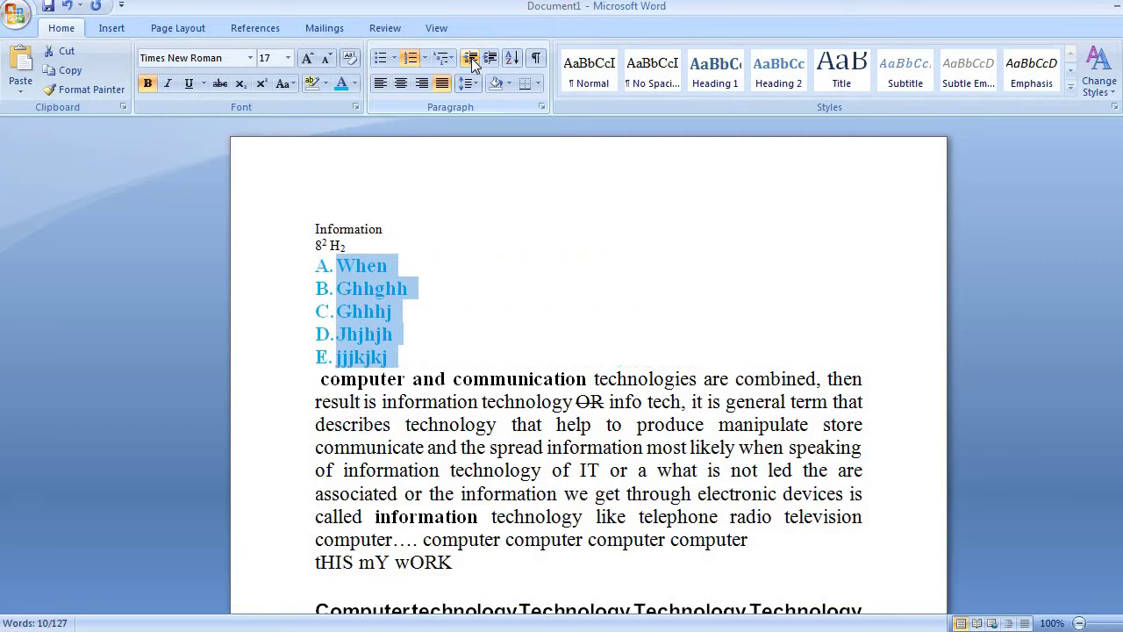
- Sort the five selected list items by paragraphs as text in descending order
{"action": "left_click", "coordinate": [516, 65]}
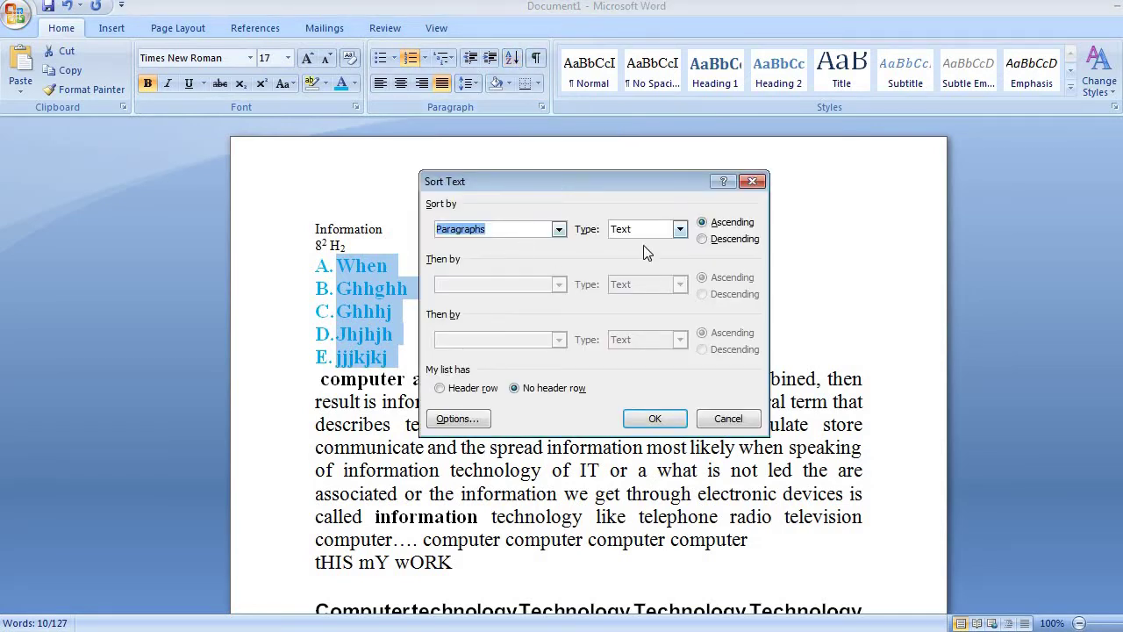
{"action": "left_click", "coordinate": [732, 240]}
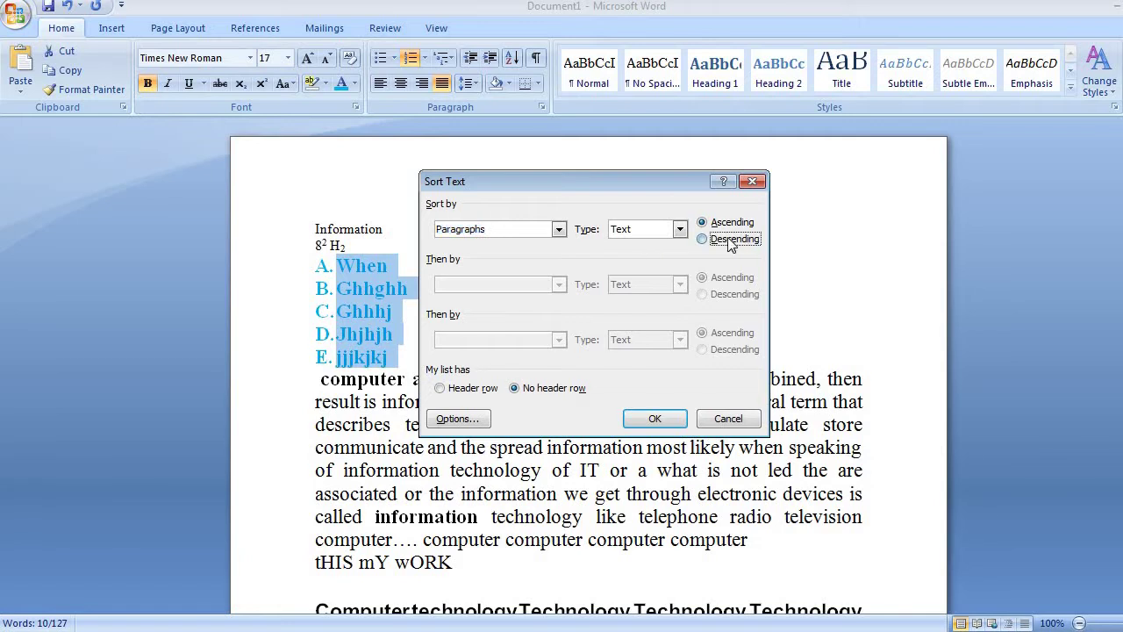
{"action": "left_click", "coordinate": [657, 420]}
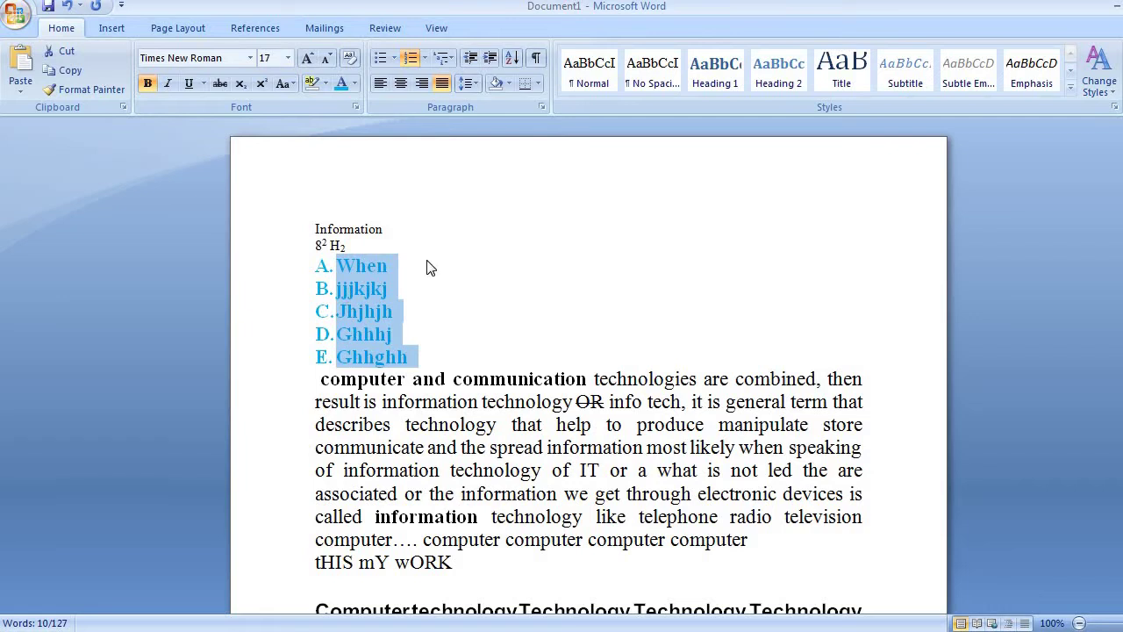
- Sort the five list items by paragraphs as text in ascending order and deselect them
{"action": "left_click", "coordinate": [511, 58]}
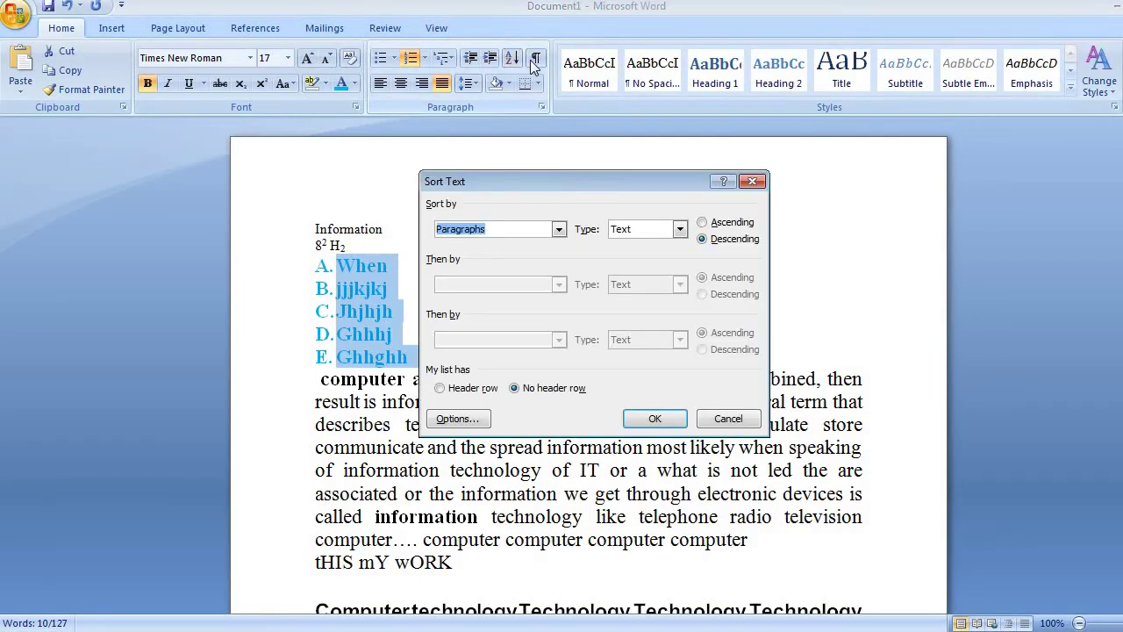
{"action": "left_click", "coordinate": [733, 223]}
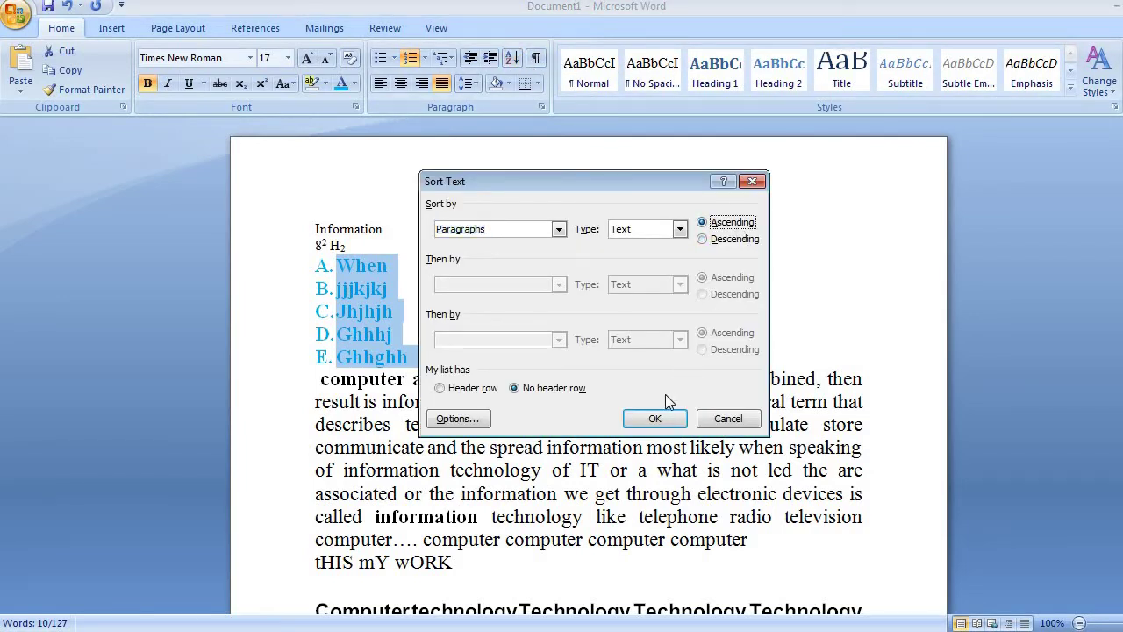
{"action": "left_click", "coordinate": [659, 421]}
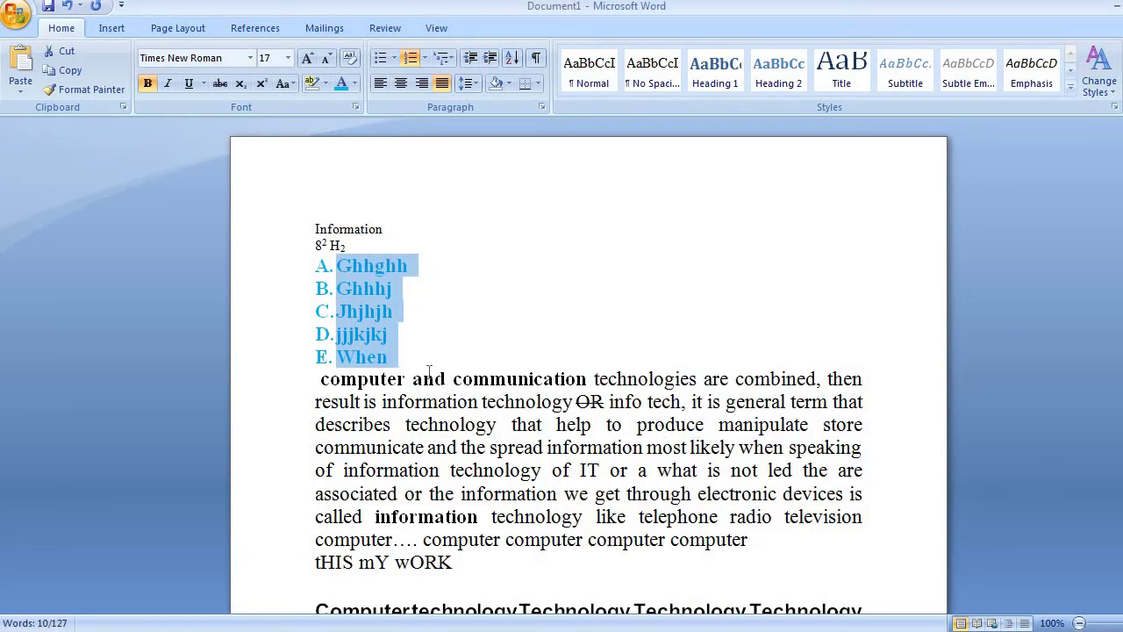
{"action": "left_click", "coordinate": [427, 375]}
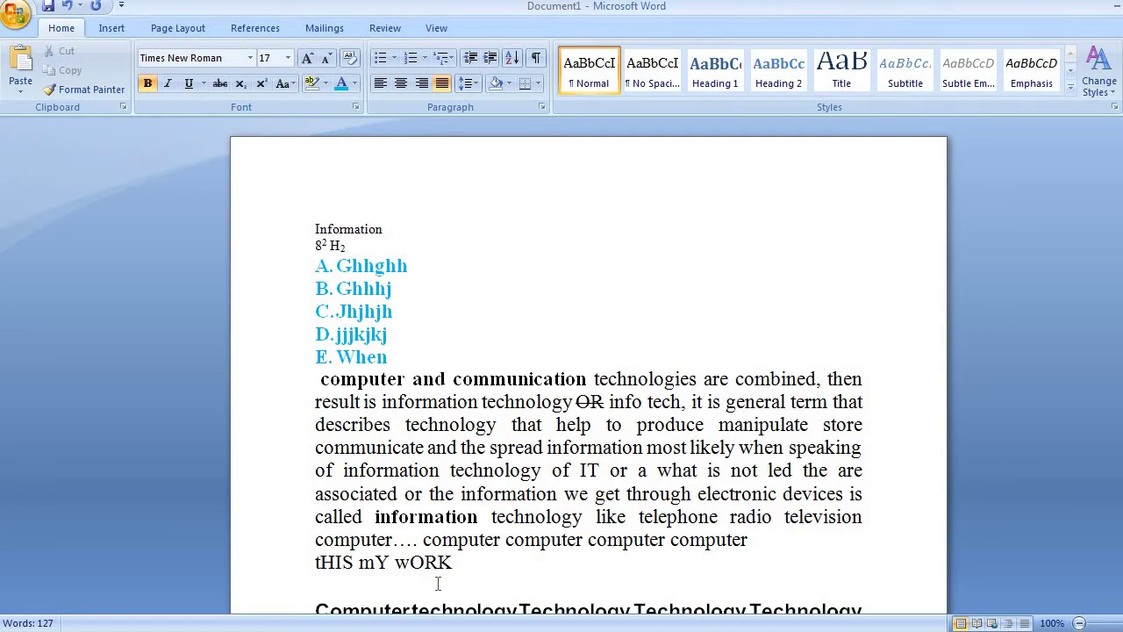
- Enter the letters a, b, v, z and d on separate lines directly below "tHIS mY wORK"
{"action": "scroll", "coordinate": [438, 584], "scroll_direction": "down", "scroll_amount": 1}
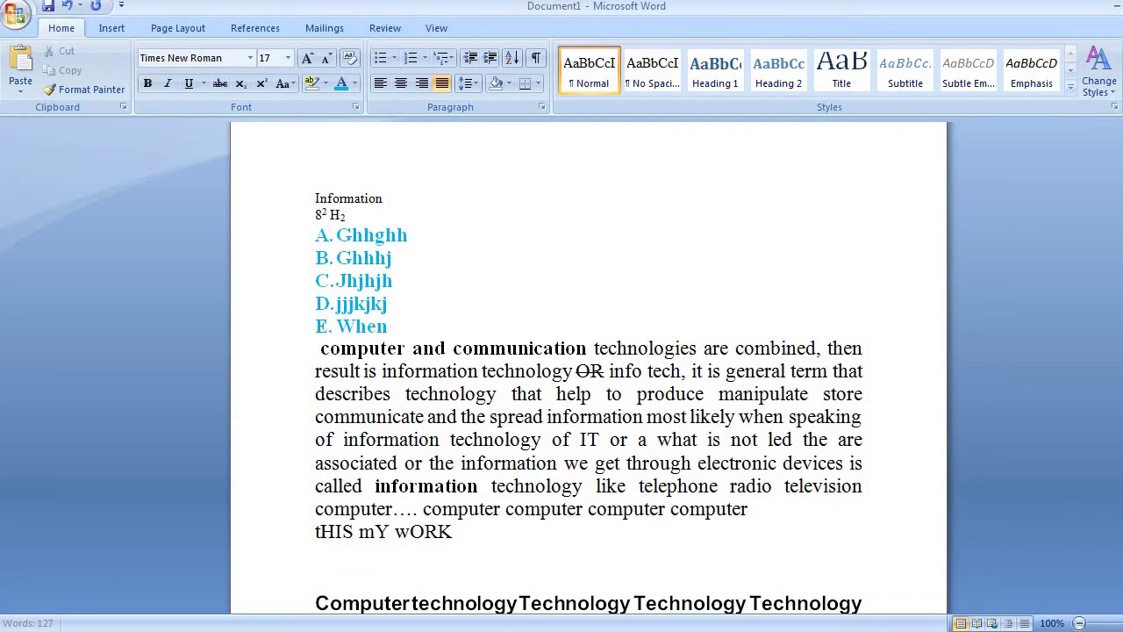
{"action": "type", "text": "a"}
{"action": "key", "text": "Return"}
{"action": "type", "text": "b"}
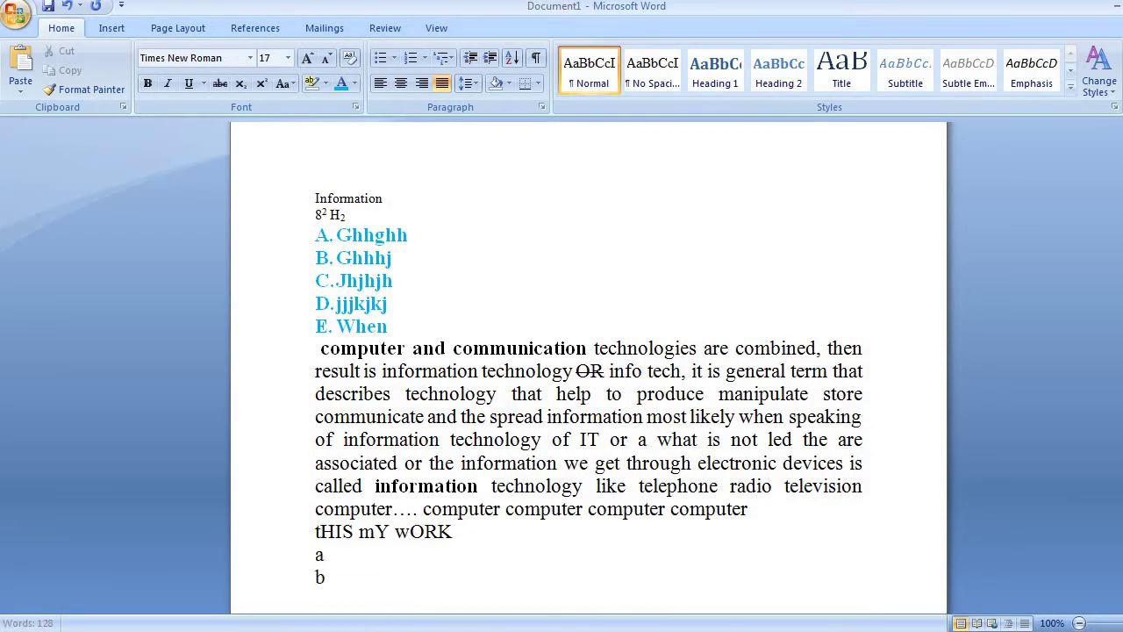
{"action": "key", "text": "Return"}
{"action": "type", "text": "v"}
{"action": "key", "text": "Return"}
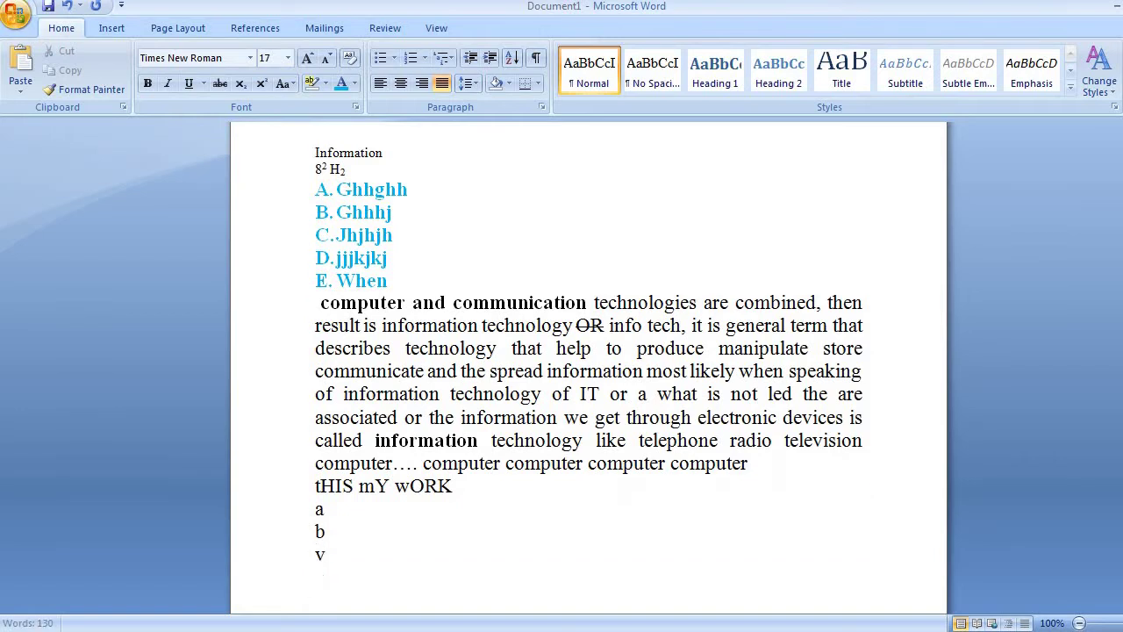
{"action": "type", "text": "z"}
{"action": "key", "text": "Return"}
{"action": "type", "text": "d"}
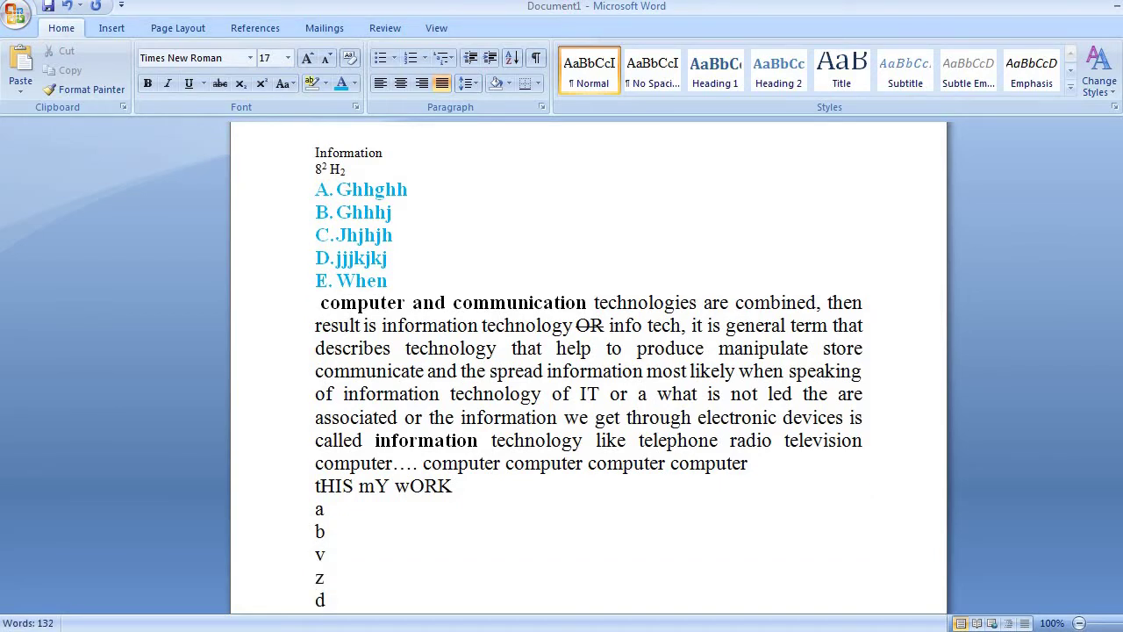
{"action": "key", "text": "Return"}
- Select the five single-letter lines and sort them by paragraphs as text in ascending order
{"action": "key", "text": "Up"}
{"action": "key", "text": "End"}
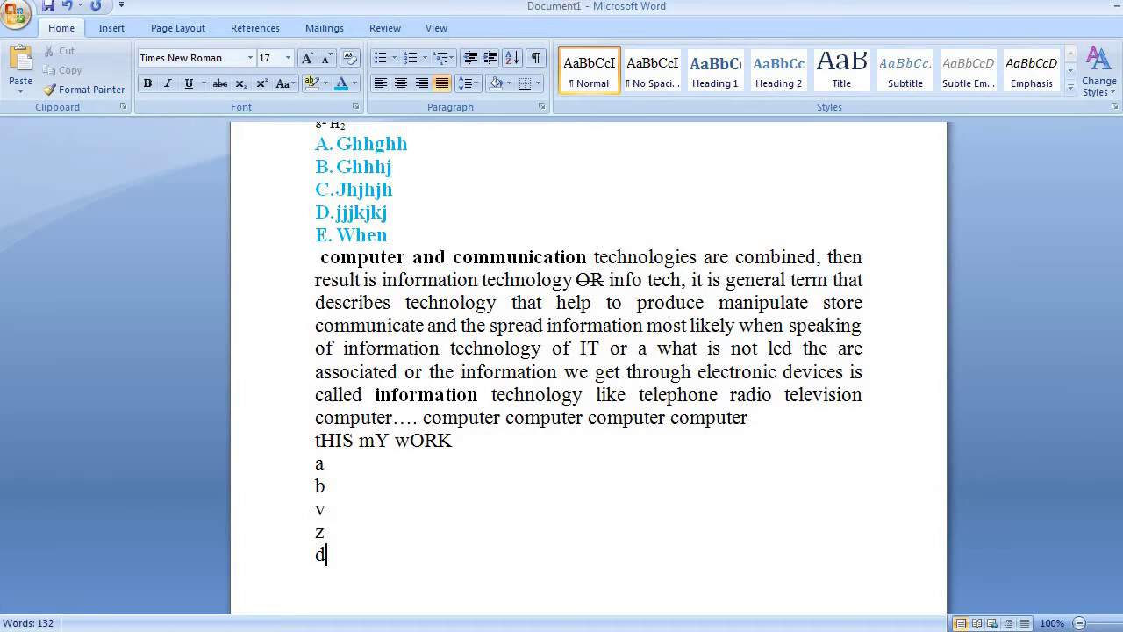
{"action": "key", "text": "shift+Up"}
{"action": "key", "text": "shift+Up"}
{"action": "key", "text": "shift+Up"}
{"action": "key", "text": "shift+Up"}
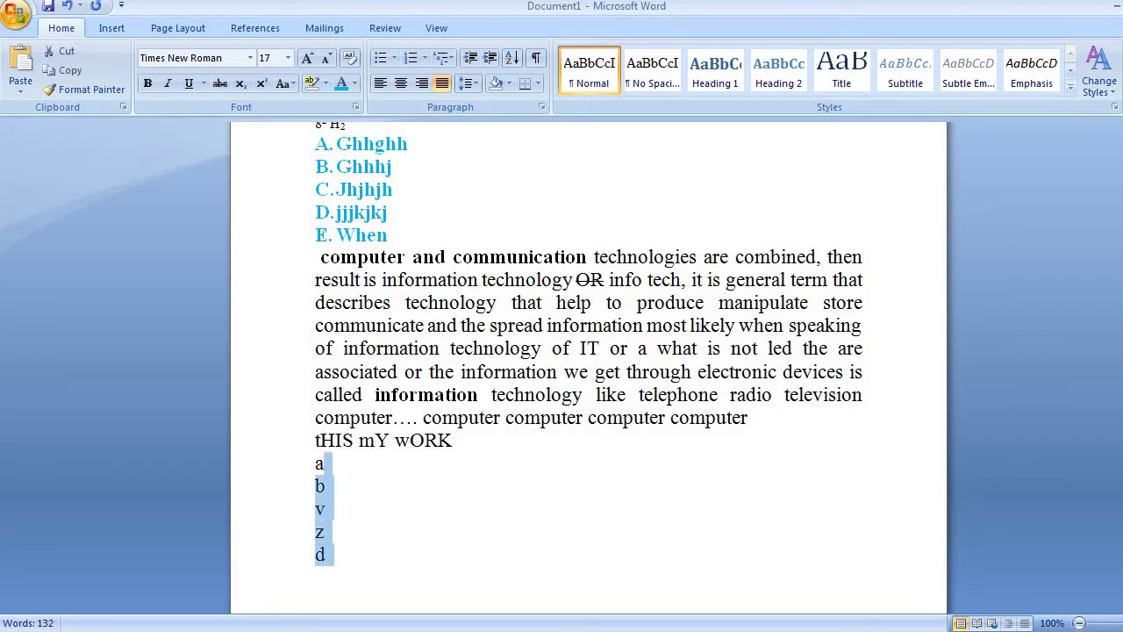
{"action": "key", "text": "shift+Home"}
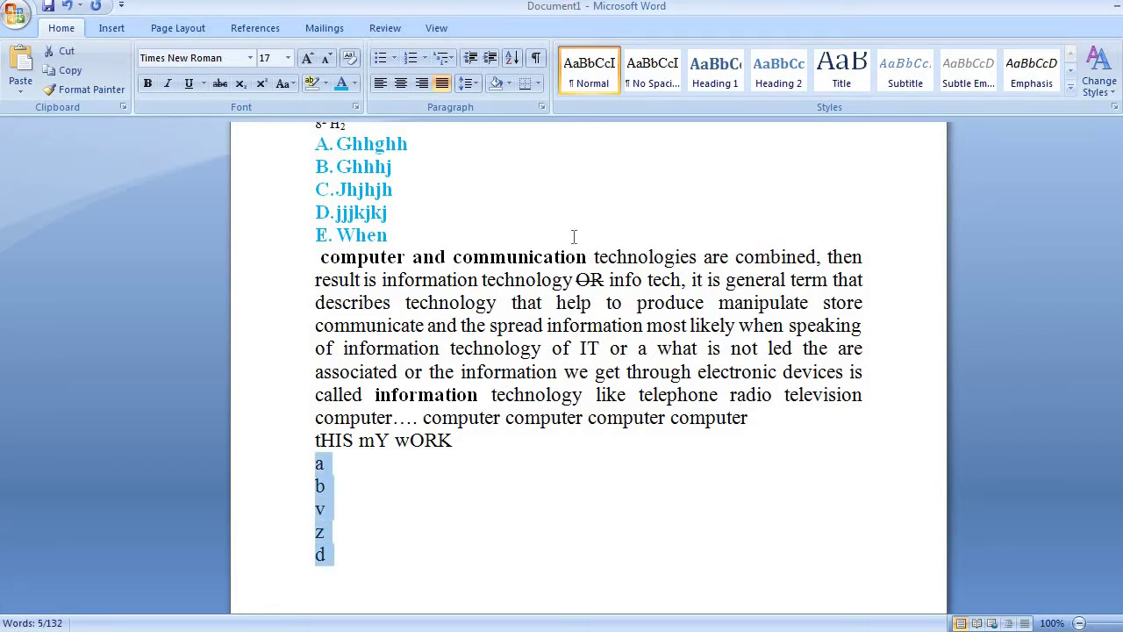
{"action": "left_click", "coordinate": [512, 57]}
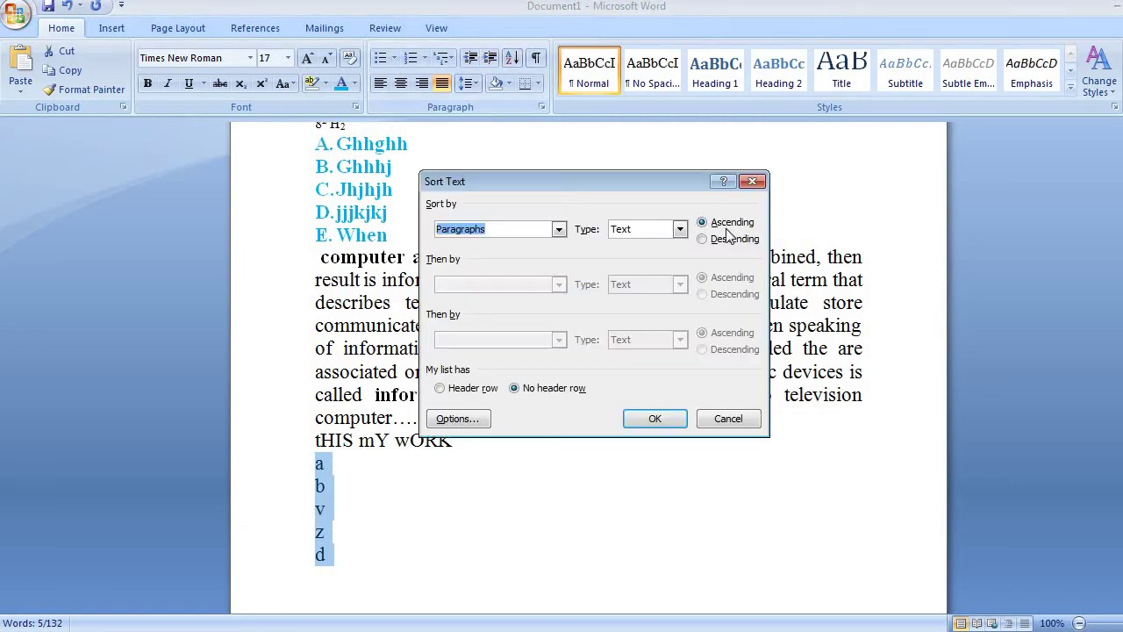
{"action": "left_click", "coordinate": [656, 421]}
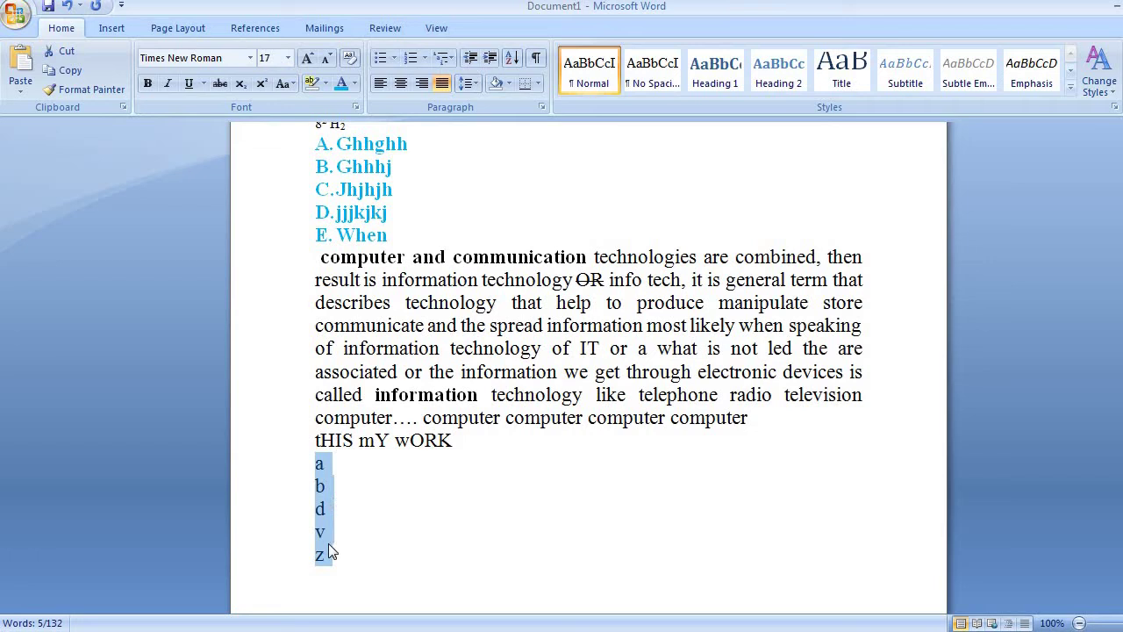
- Sort the five single-letter lines by paragraphs as text in descending order and deselect them
{"action": "left_click", "coordinate": [512, 58]}
{"action": "left_click", "coordinate": [735, 241]}
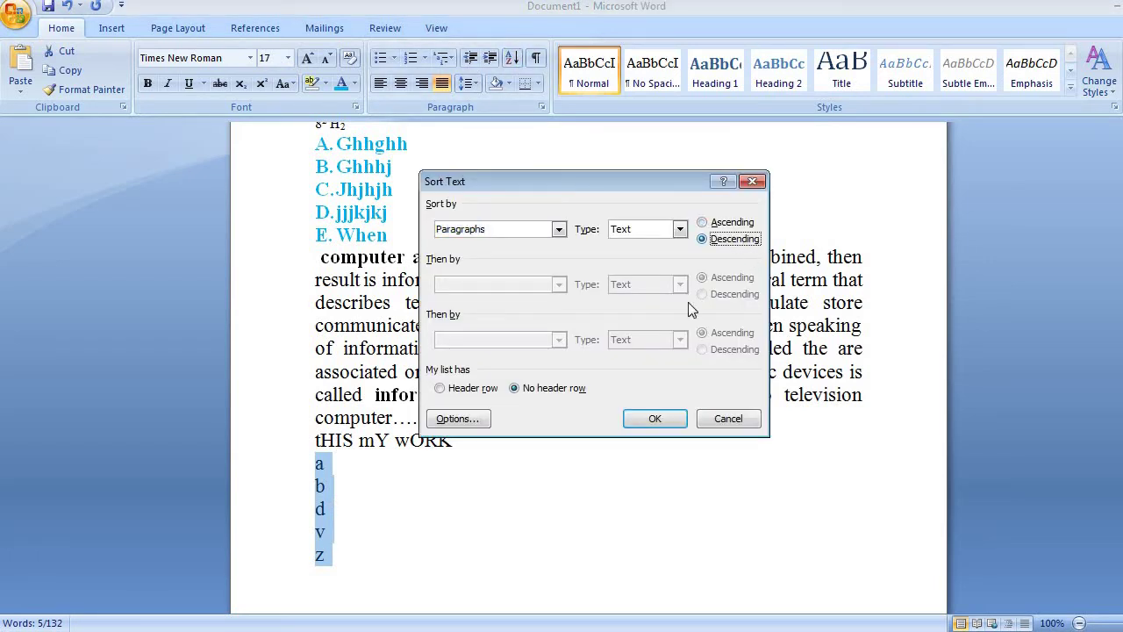
{"action": "left_click", "coordinate": [656, 420]}
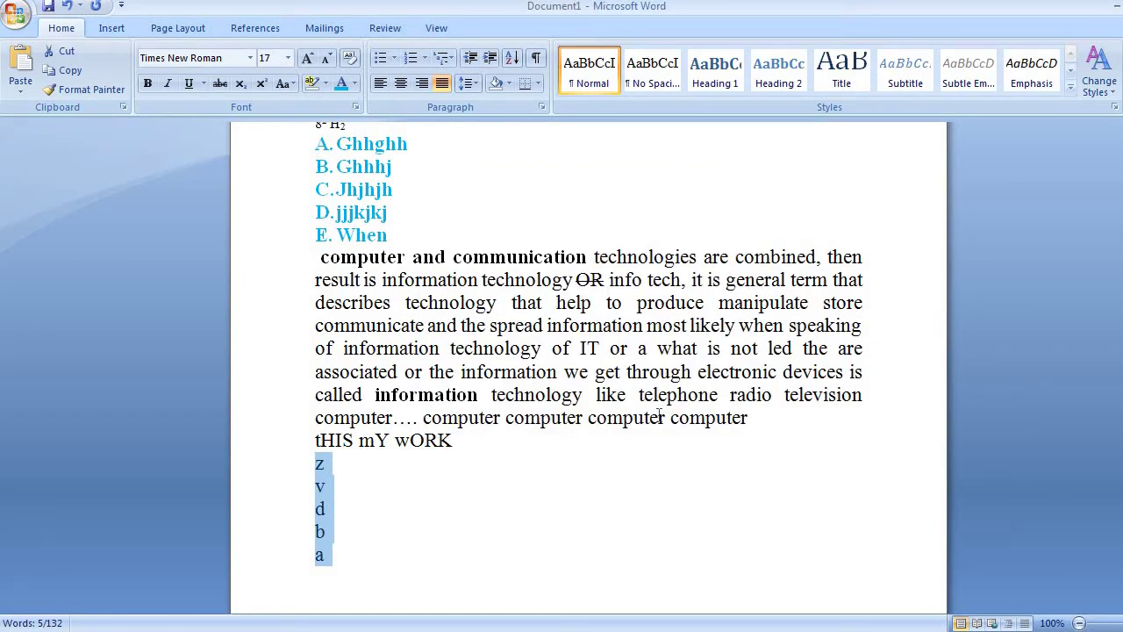
{"action": "left_click", "coordinate": [454, 348]}
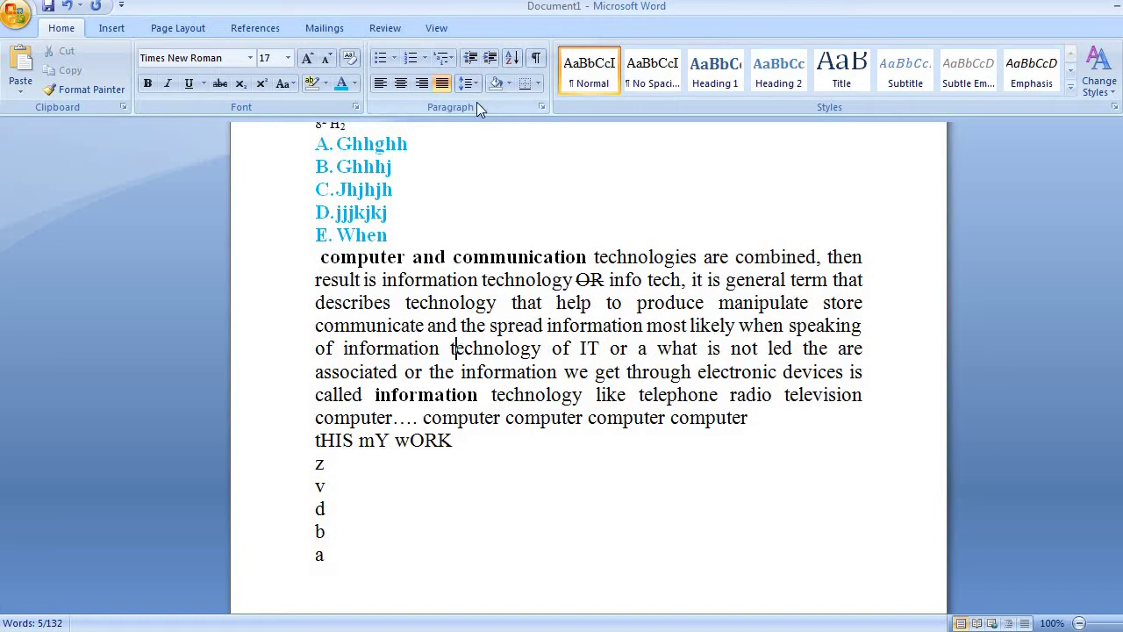
- Show the formatting marks while extending list item E with random letters and adding an empty item F, and hide the marks
{"action": "left_click", "coordinate": [536, 60]}
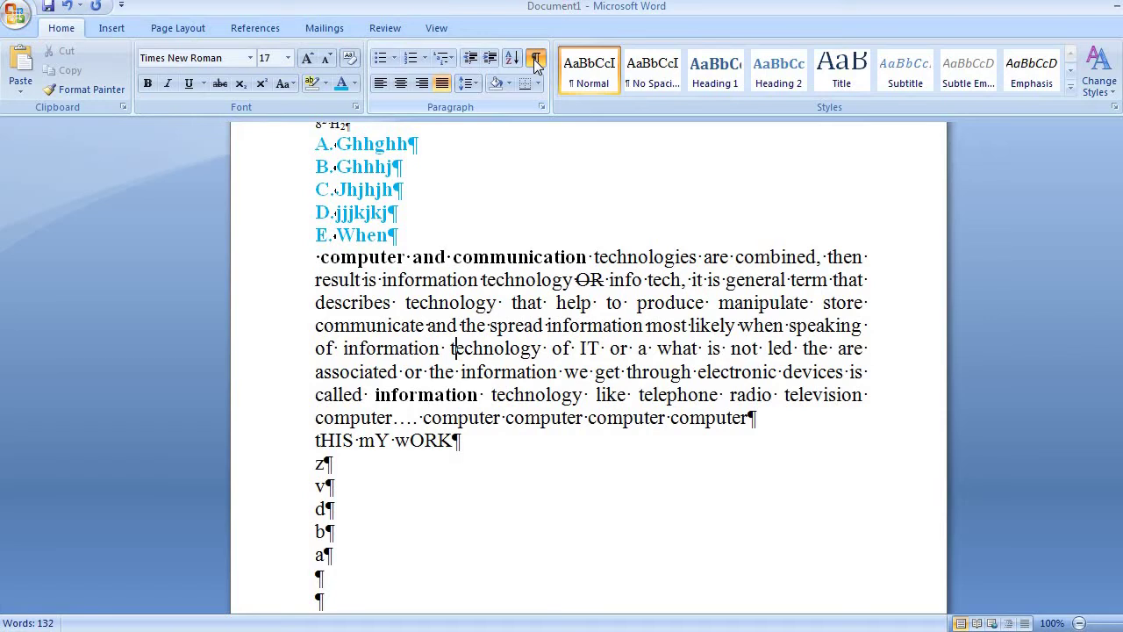
{"action": "left_click", "coordinate": [418, 231]}
{"action": "type", "text": "njjhjkhkjh"}
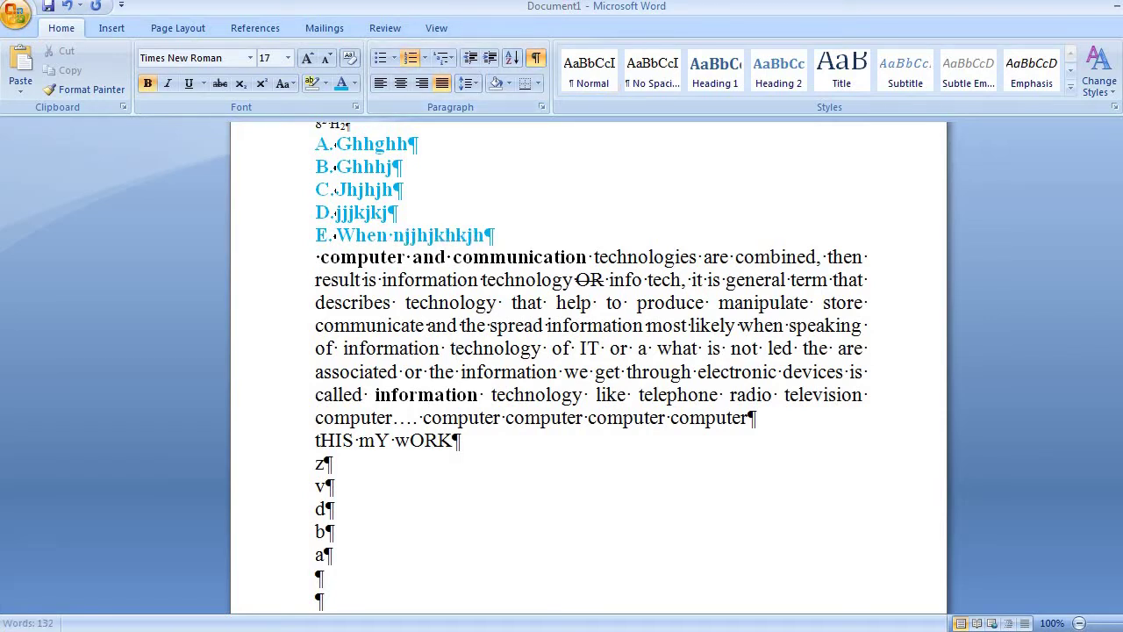
{"action": "type", "text": "lkjhlkjhlkjhlkjhlkjhlkjhlkjhlkjh"}
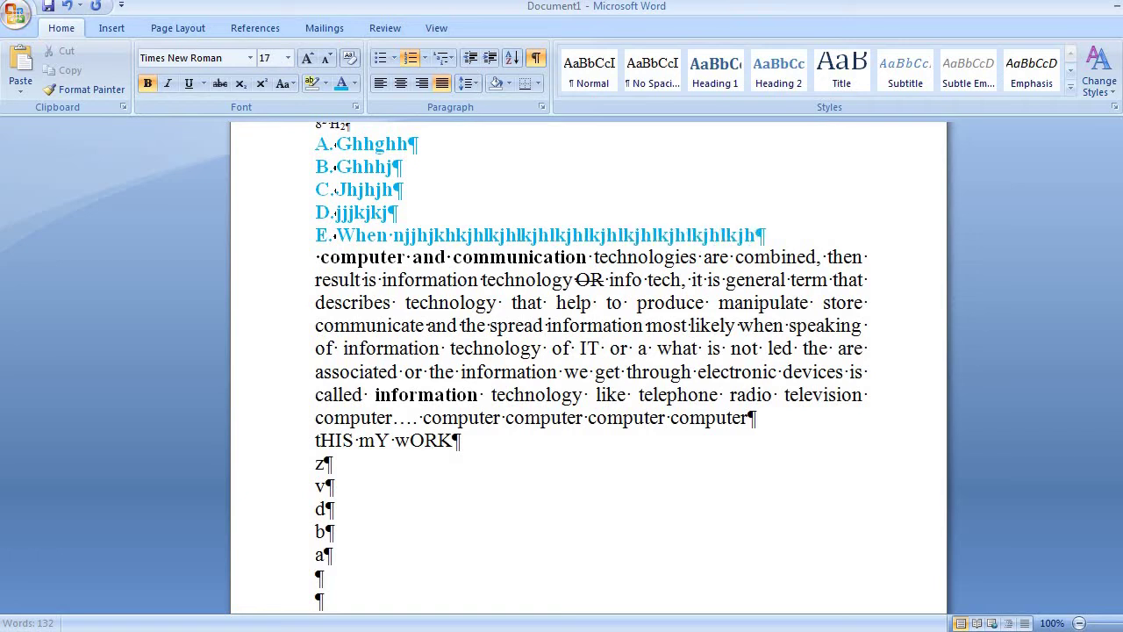
{"action": "type", "text": "lkjhlkjhlkjhlkjhlkjhlkjhlkjhlkj"}
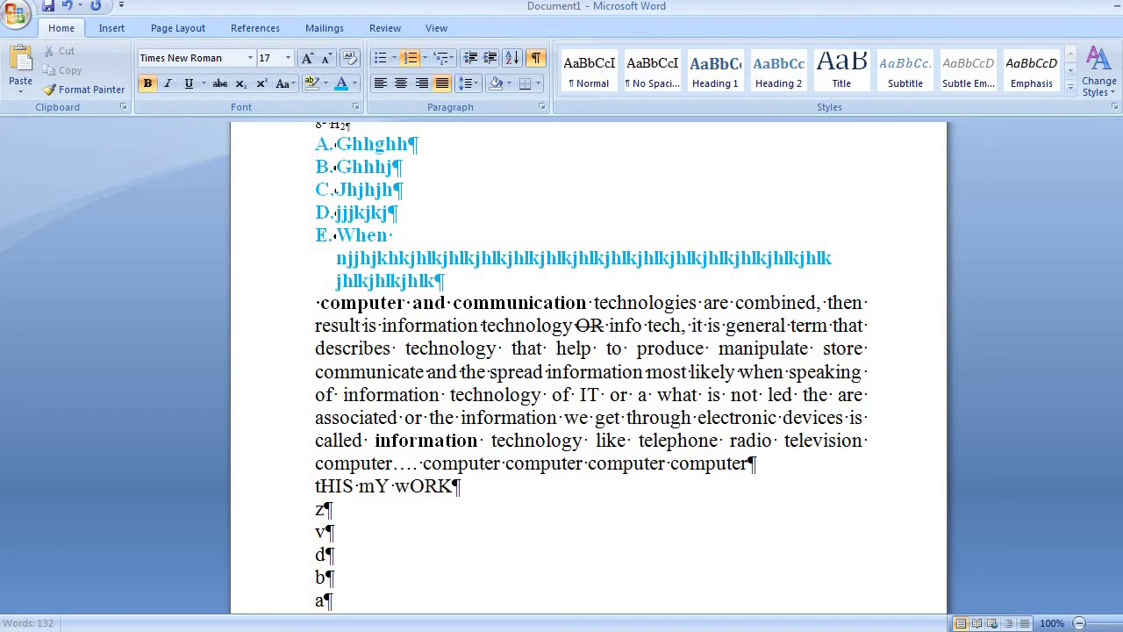
{"action": "type", "text": "hhlkj"}
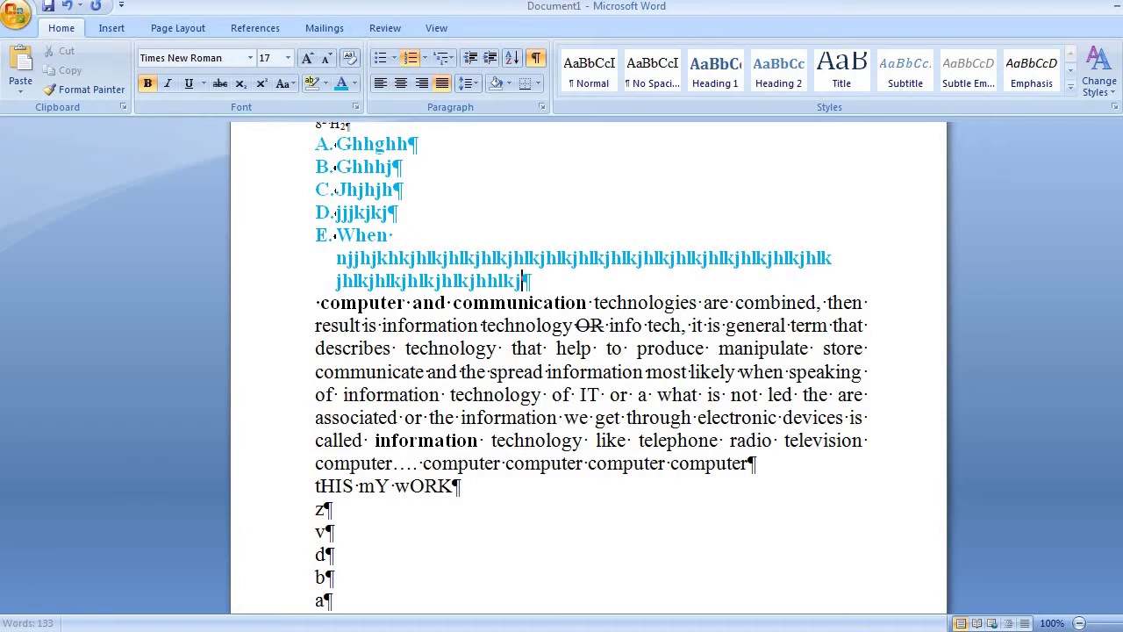
{"action": "type", "text": "kjhkjh"}
{"action": "key", "text": "Return"}
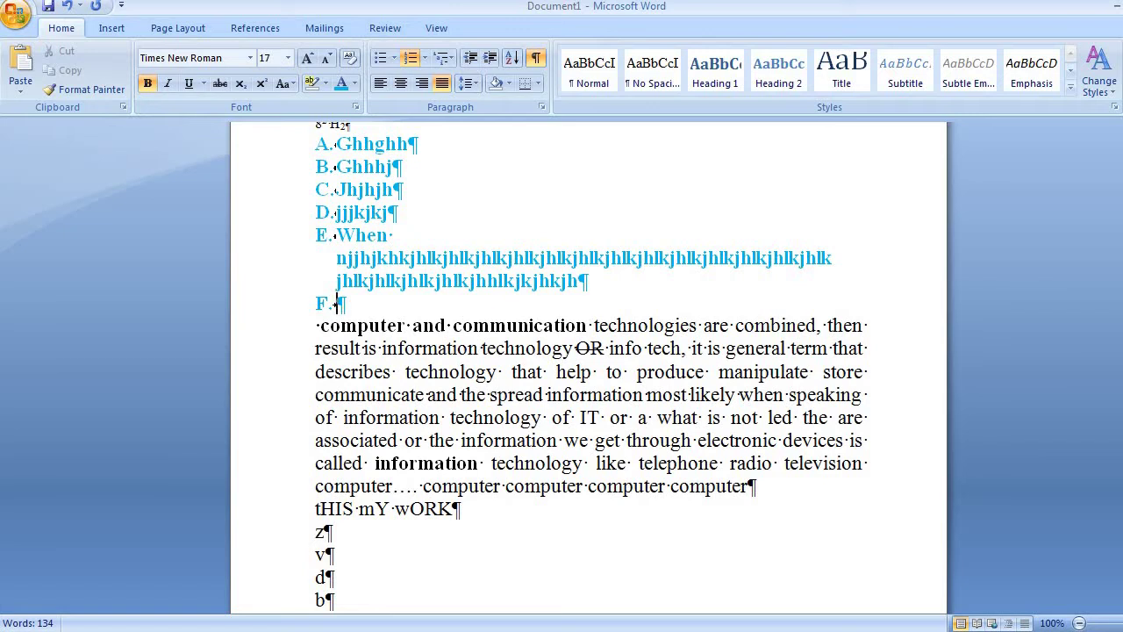
{"action": "left_click", "coordinate": [537, 58]}
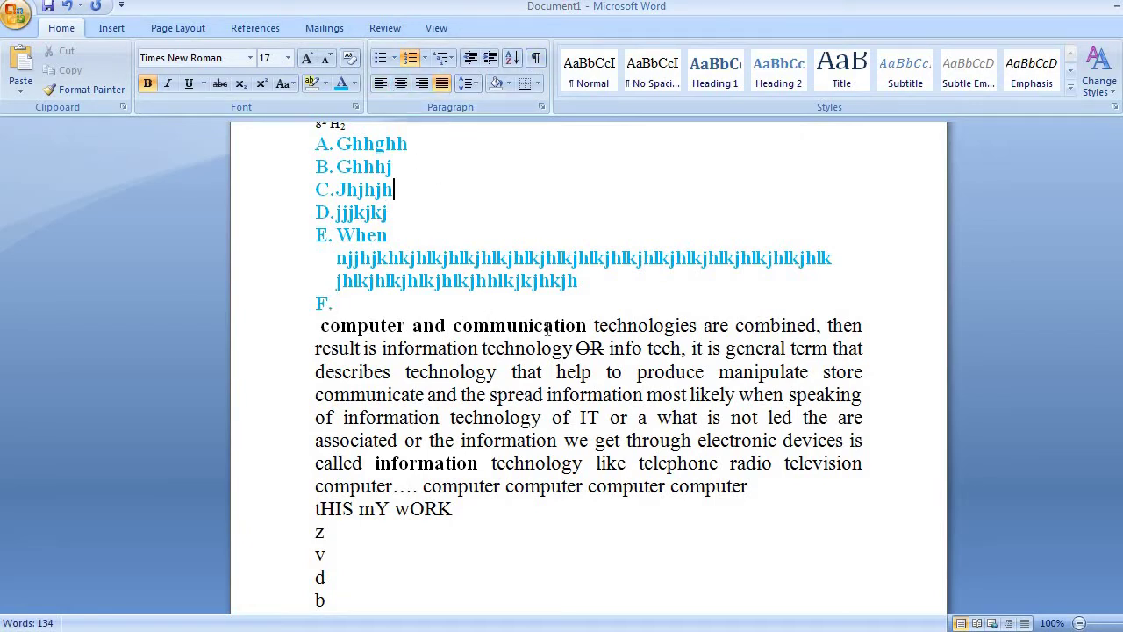
- Split "computer and communication" into its own paragraph and try left, center and right alignment on it, ending with left alignment
{"action": "left_click", "coordinate": [594, 325]}
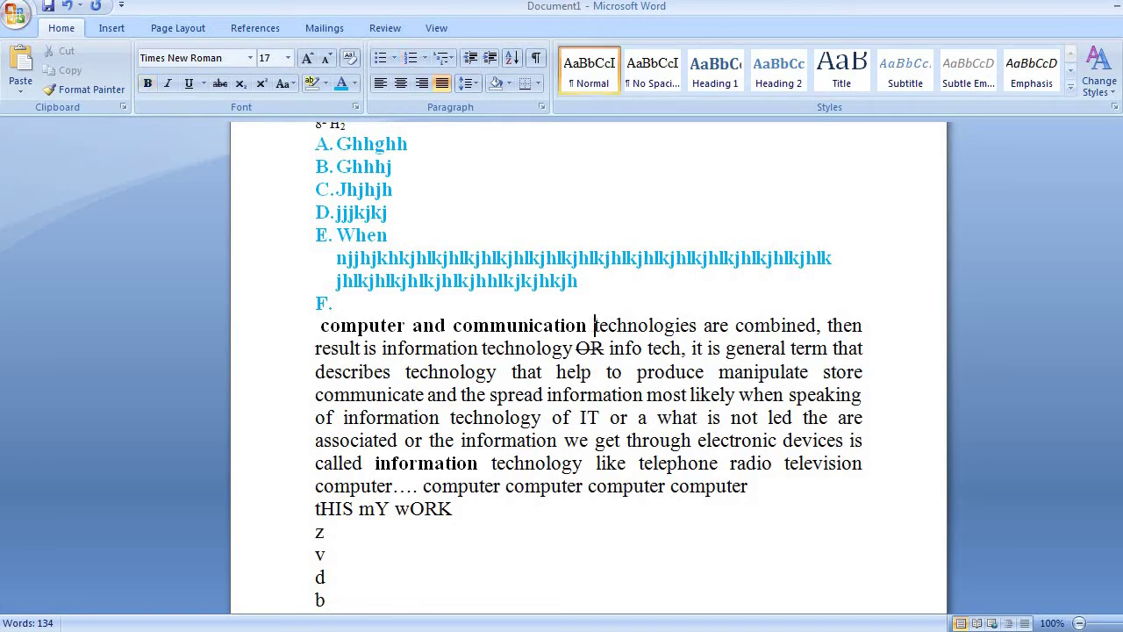
{"action": "key", "text": "Return"}
{"action": "left_click", "coordinate": [507, 325]}
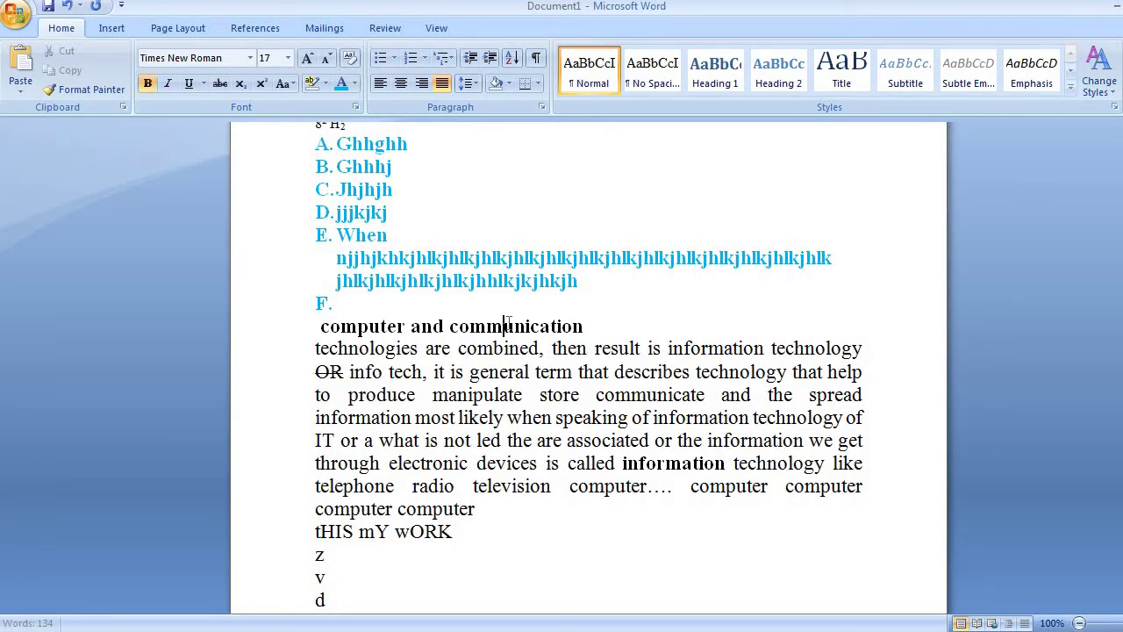
{"action": "left_click", "coordinate": [385, 96]}
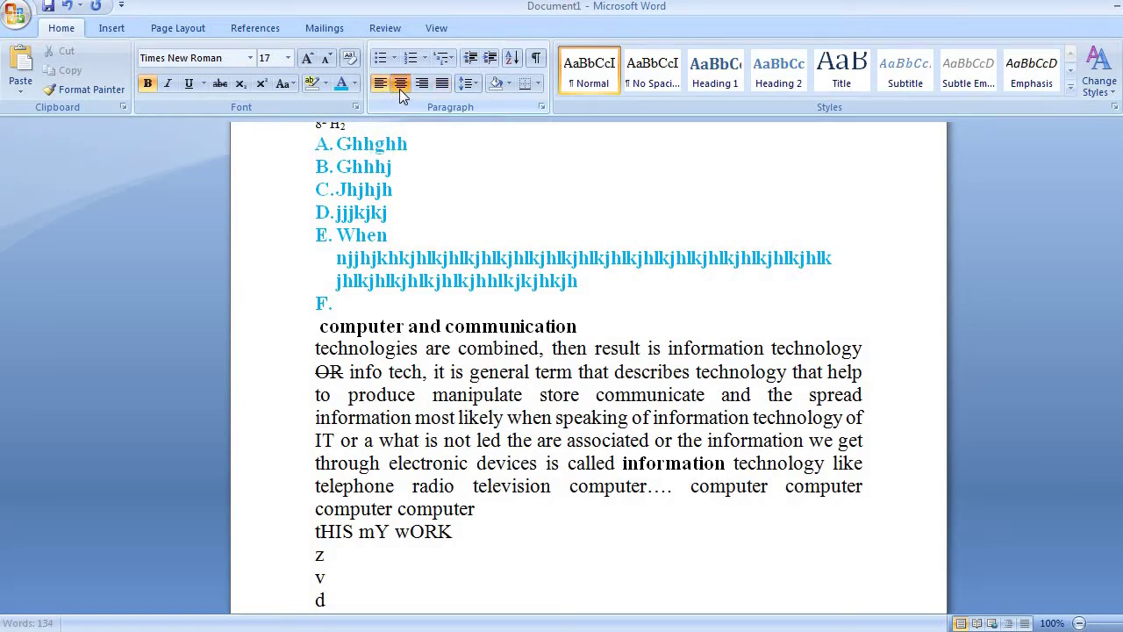
{"action": "left_click", "coordinate": [399, 89]}
{"action": "left_click", "coordinate": [427, 87]}
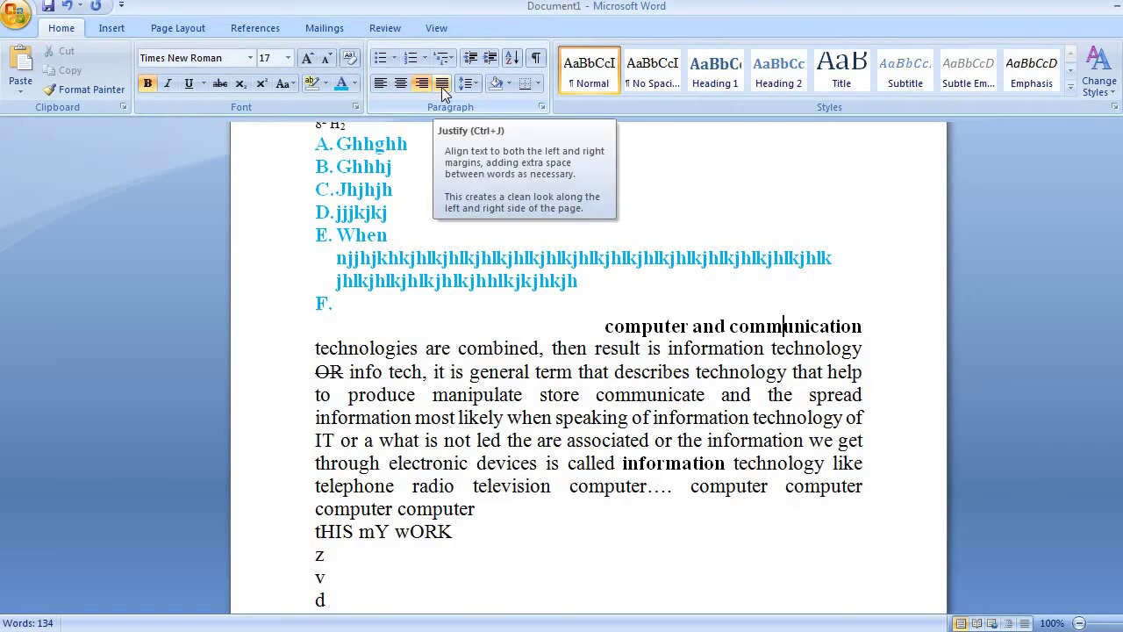
{"action": "left_click", "coordinate": [380, 83]}
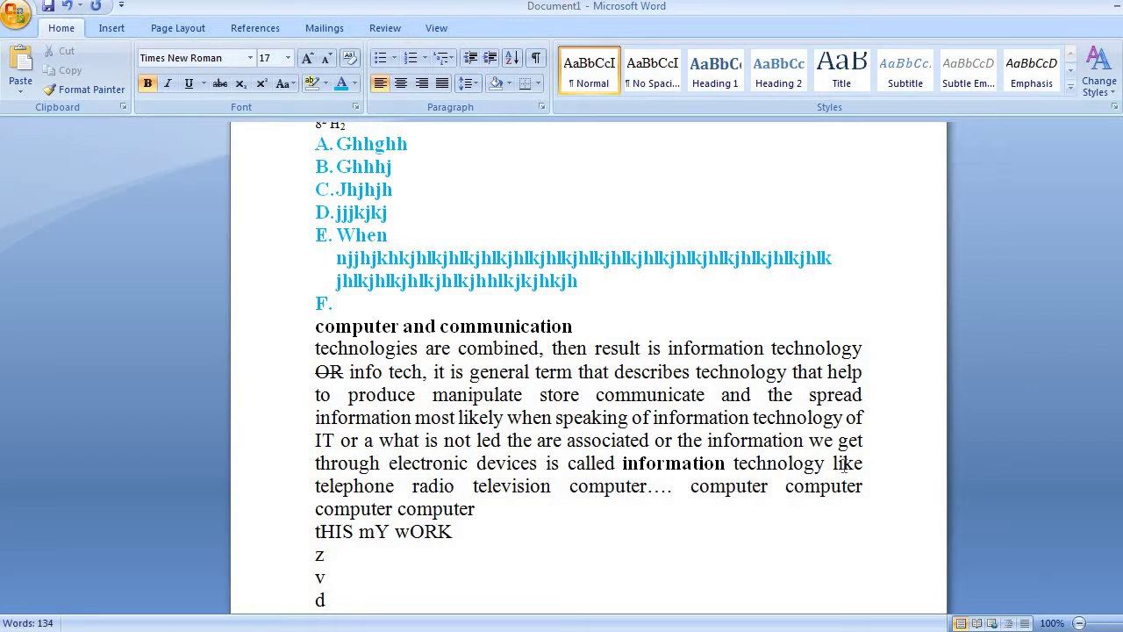
- Left-align the text of the entire document, justify it to both margins, and deselect it
{"action": "key", "text": "ctrl+a"}
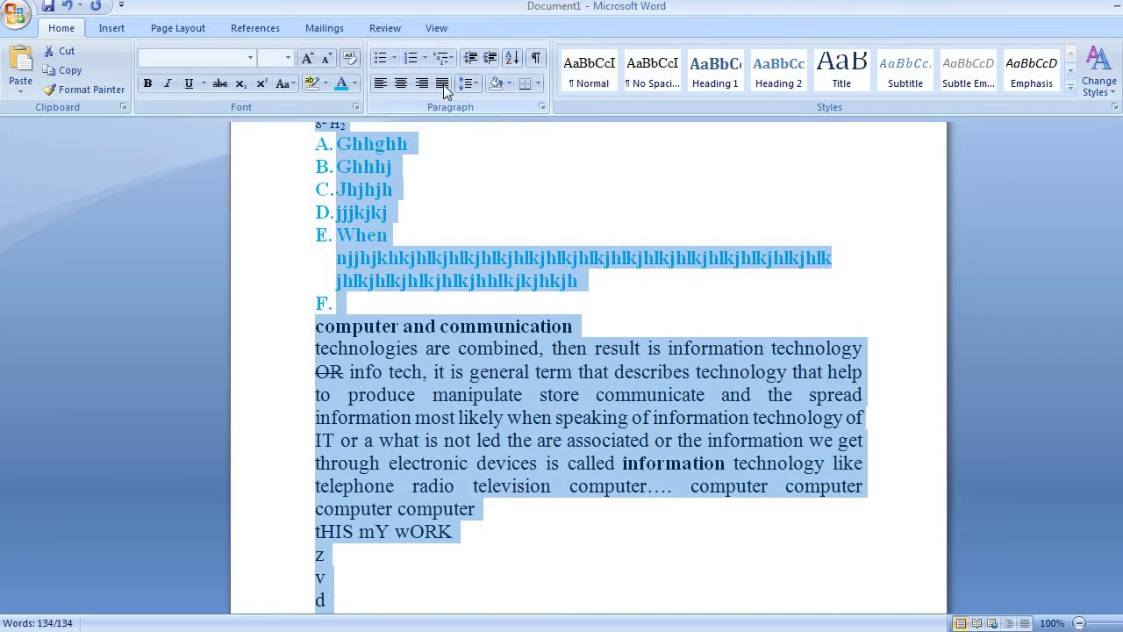
{"action": "left_click", "coordinate": [382, 85]}
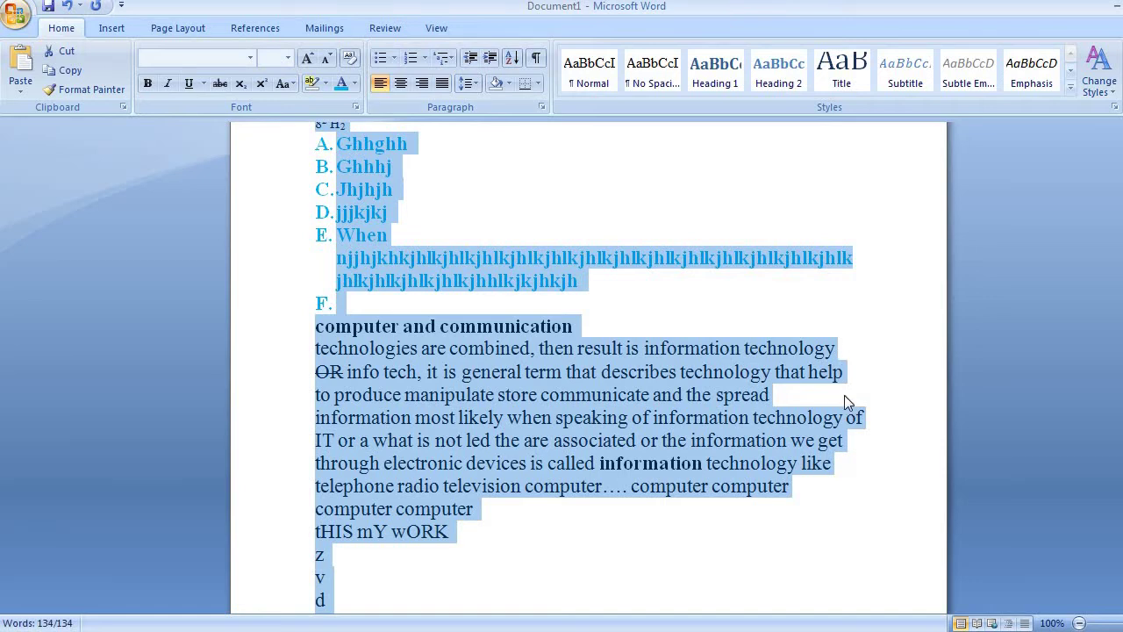
{"action": "left_click", "coordinate": [443, 85]}
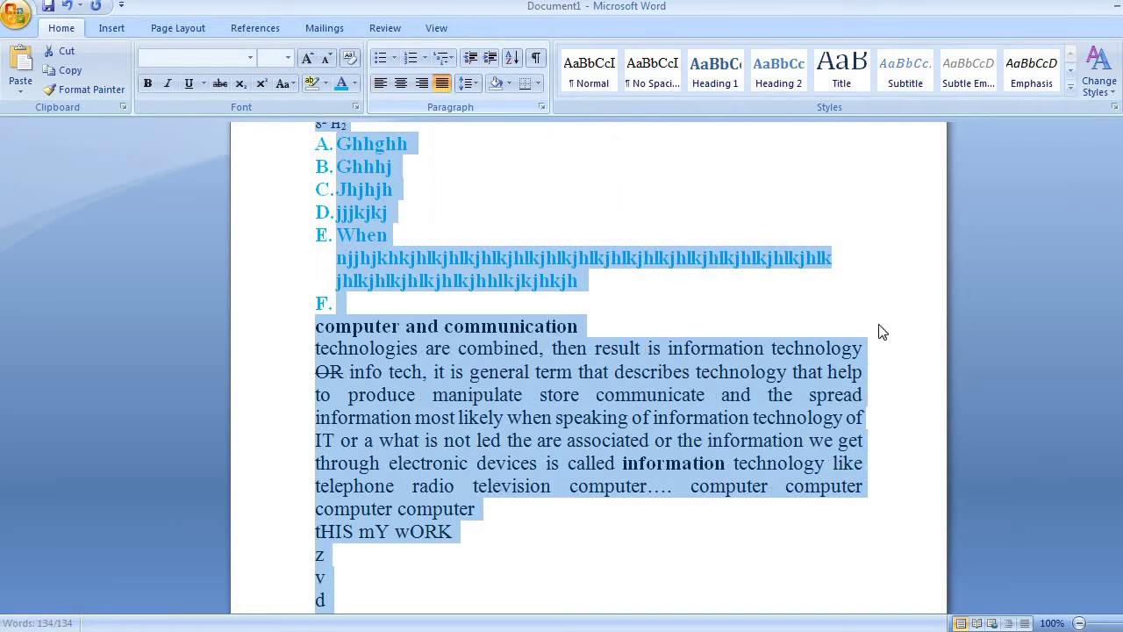
{"action": "left_click", "coordinate": [852, 401]}
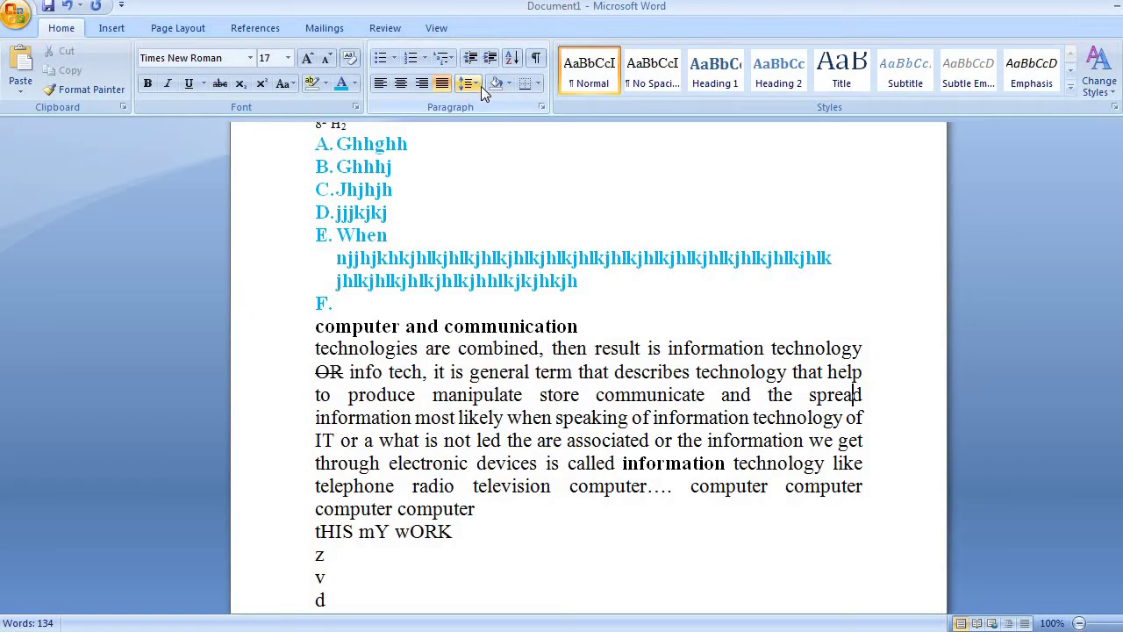
- Select list items A through E's "When" and set their line spacing to 1.15 and to 1.5
{"action": "left_click", "coordinate": [318, 327]}
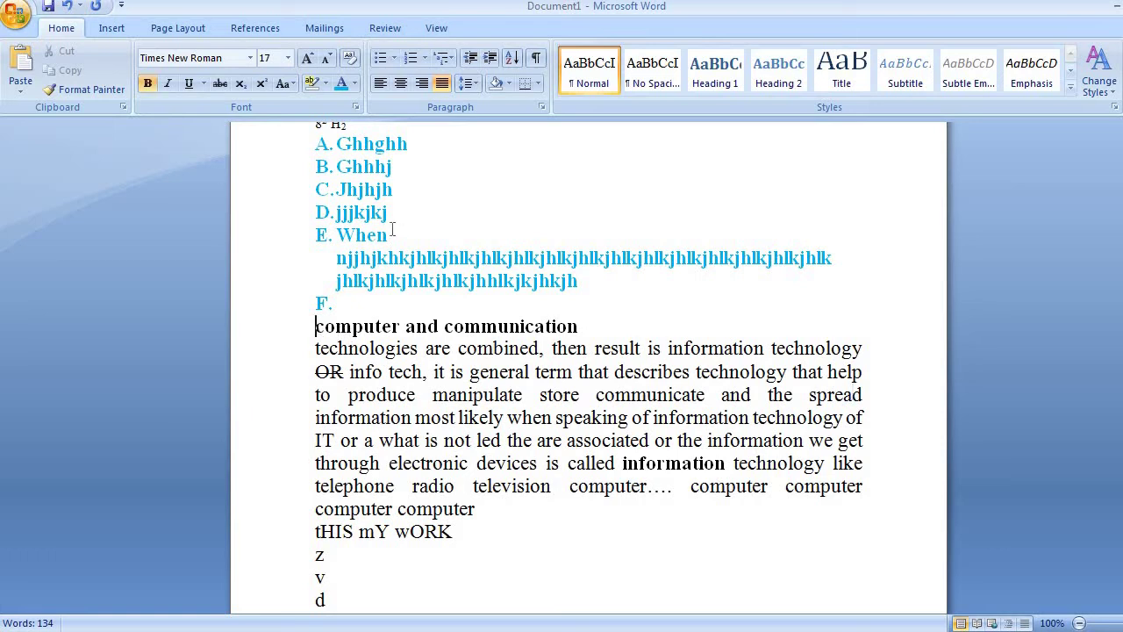
{"action": "left_click", "coordinate": [391, 233]}
{"action": "key", "text": "shift+Up"}
{"action": "key", "text": "shift+Up"}
{"action": "key", "text": "shift+Up"}
{"action": "key", "text": "shift+Up"}
{"action": "key", "text": "shift+Up"}
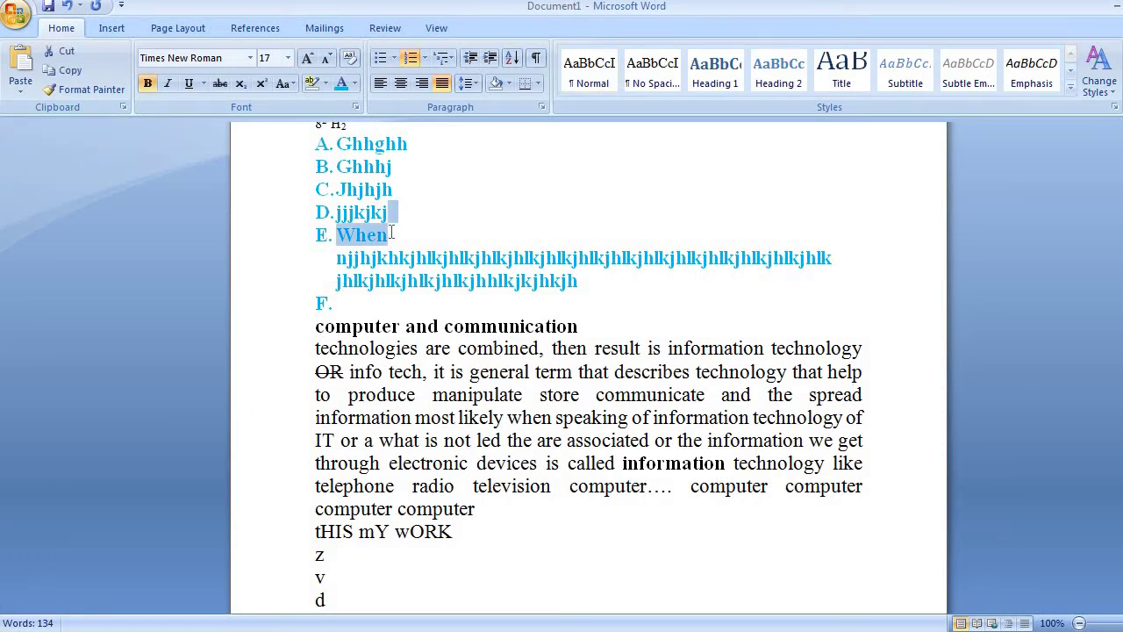
{"action": "key", "text": "shift+Down"}
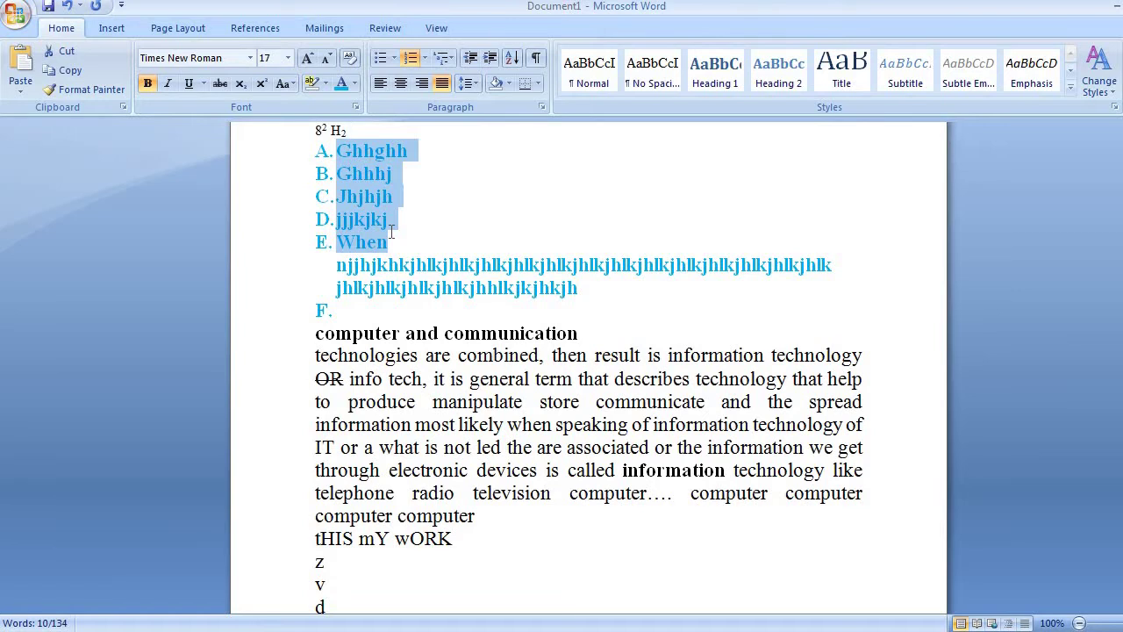
{"action": "left_click", "coordinate": [475, 86]}
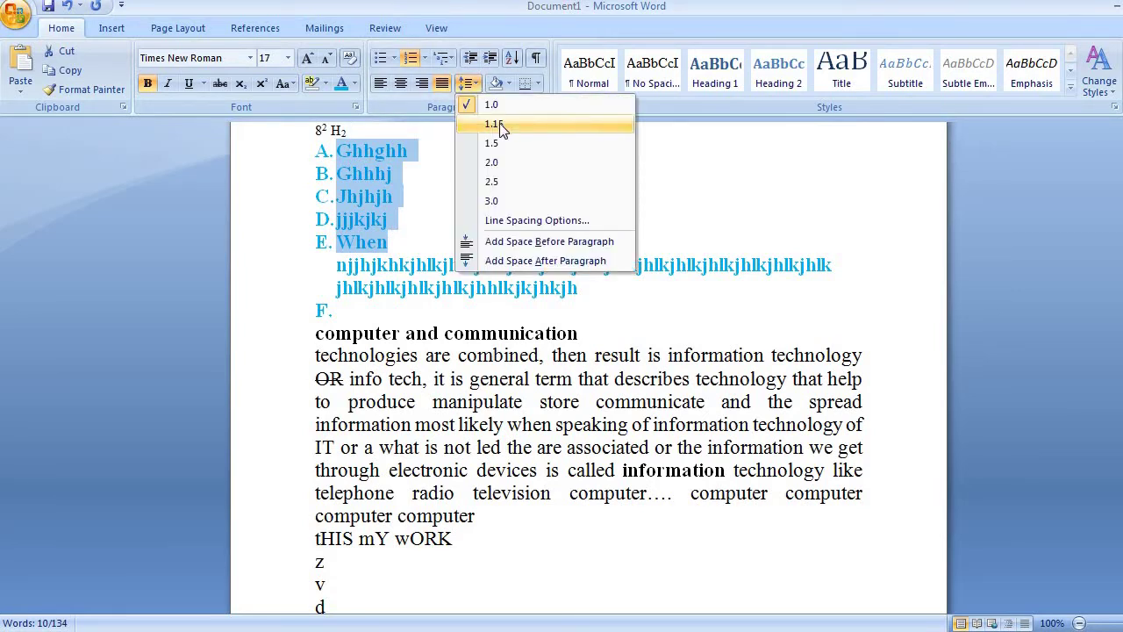
{"action": "left_click", "coordinate": [501, 127]}
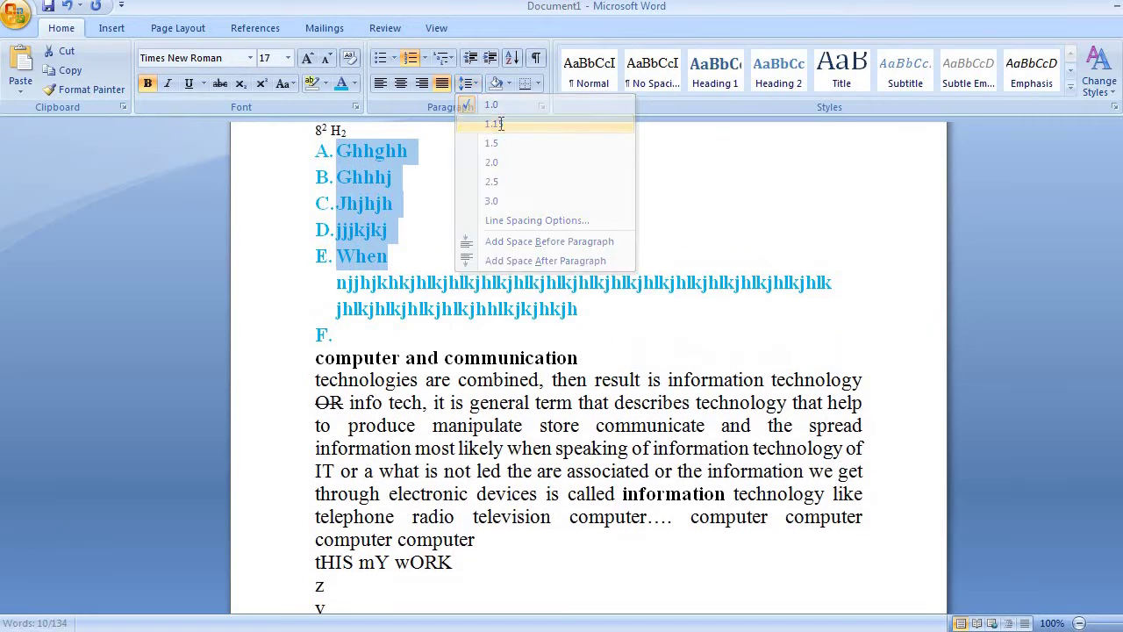
{"action": "left_click", "coordinate": [482, 84]}
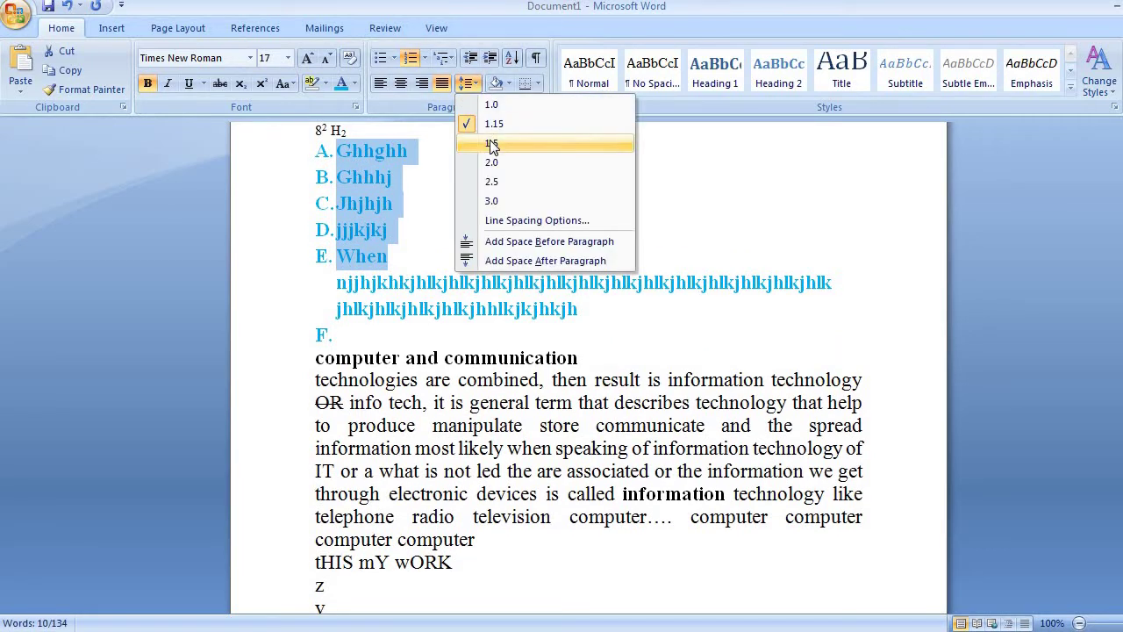
{"action": "left_click", "coordinate": [492, 145]}
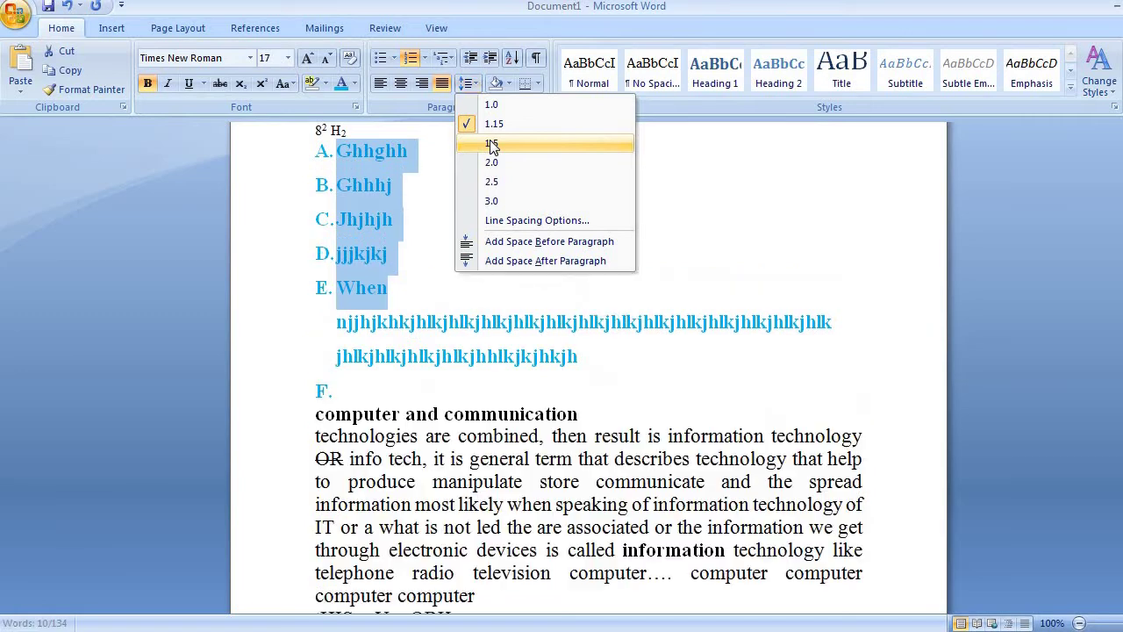
- Try line spacings of 2.0, 2.5 and 3.0 on the selected list items A through E
{"action": "left_click", "coordinate": [475, 85]}
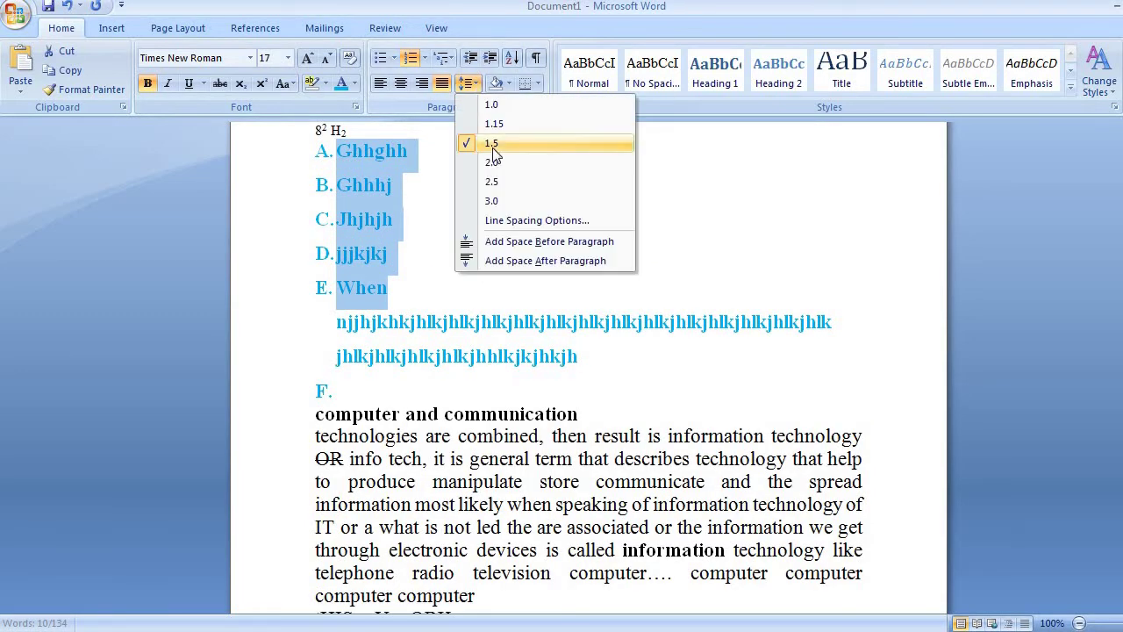
{"action": "left_click", "coordinate": [495, 164]}
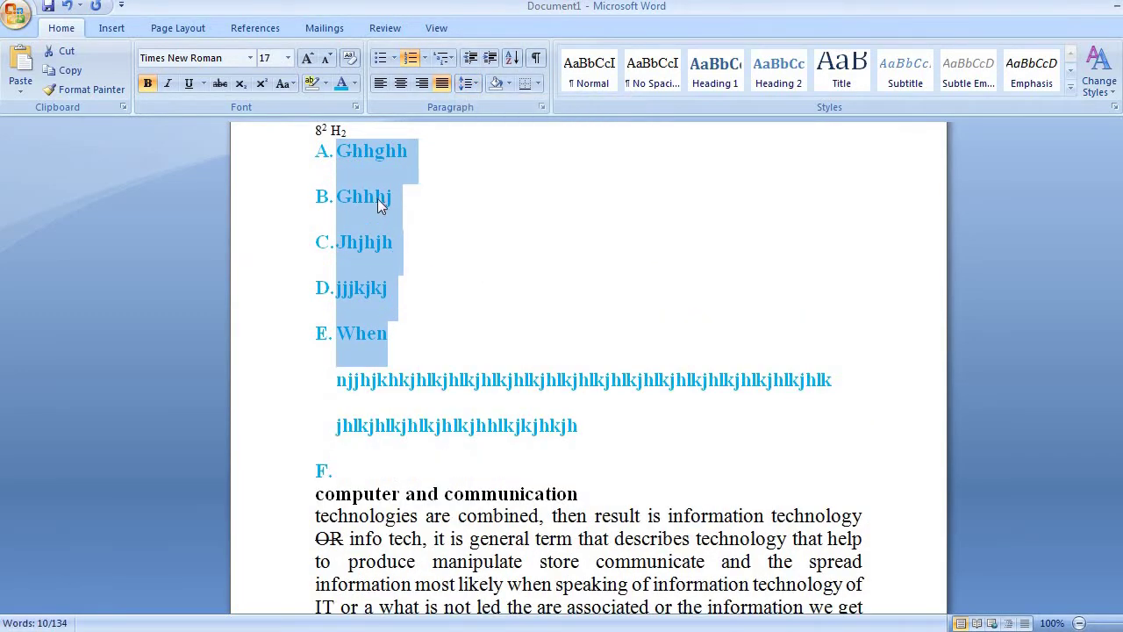
{"action": "left_click", "coordinate": [474, 85]}
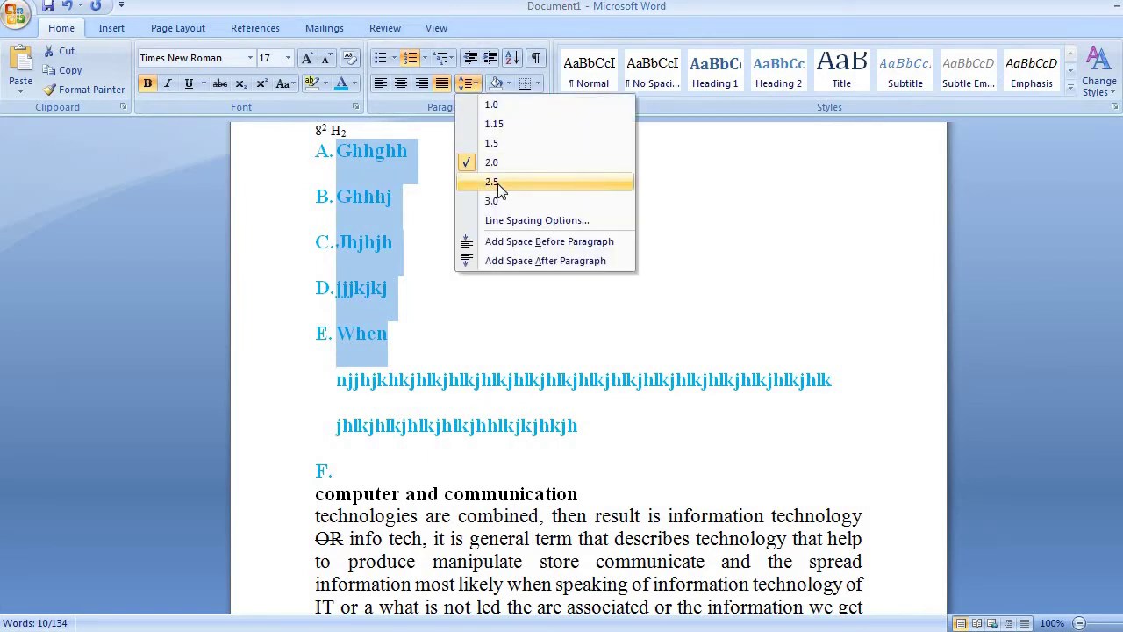
{"action": "left_click", "coordinate": [498, 185]}
{"action": "left_click", "coordinate": [474, 85]}
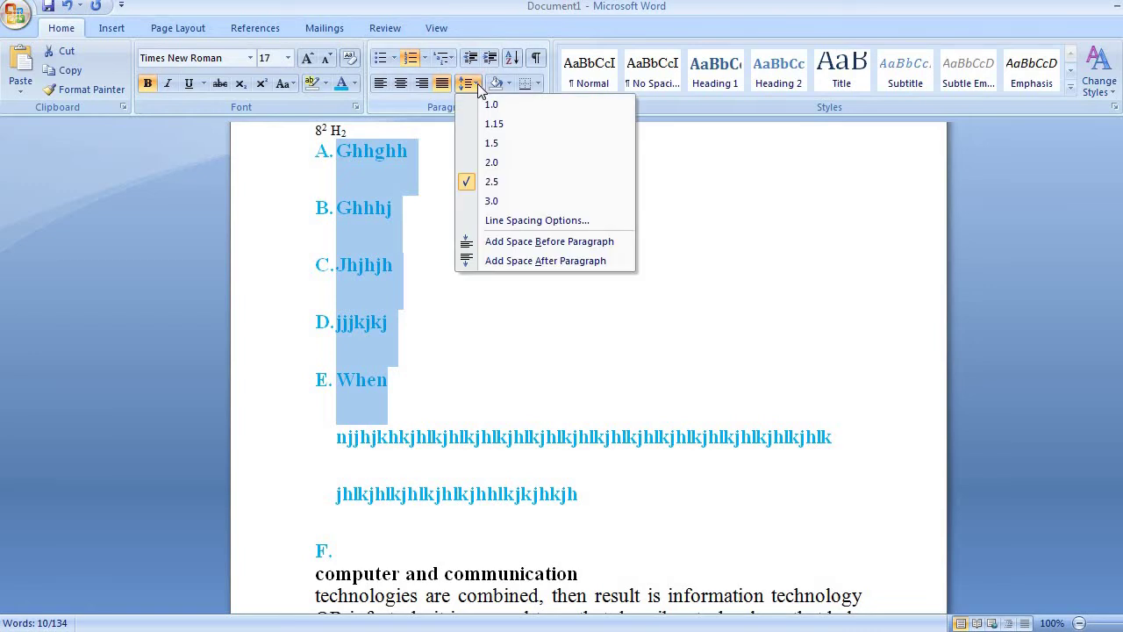
{"action": "left_click", "coordinate": [492, 202]}
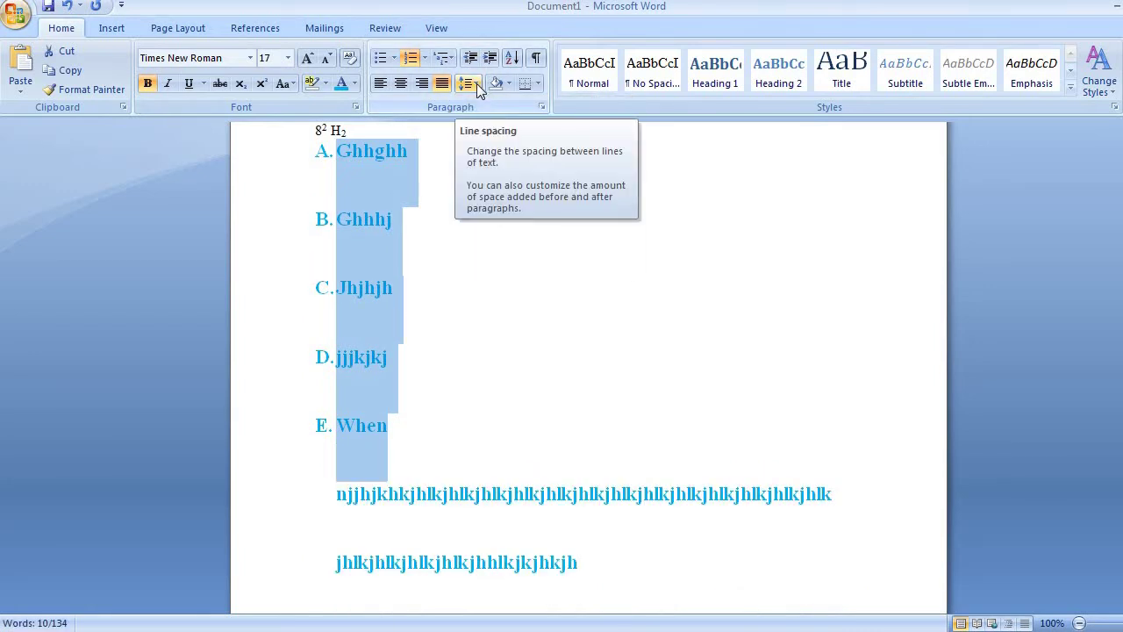
- Apply a custom multiple line spacing of 5 to the selected list items using the line spacing options
{"action": "left_click", "coordinate": [475, 87]}
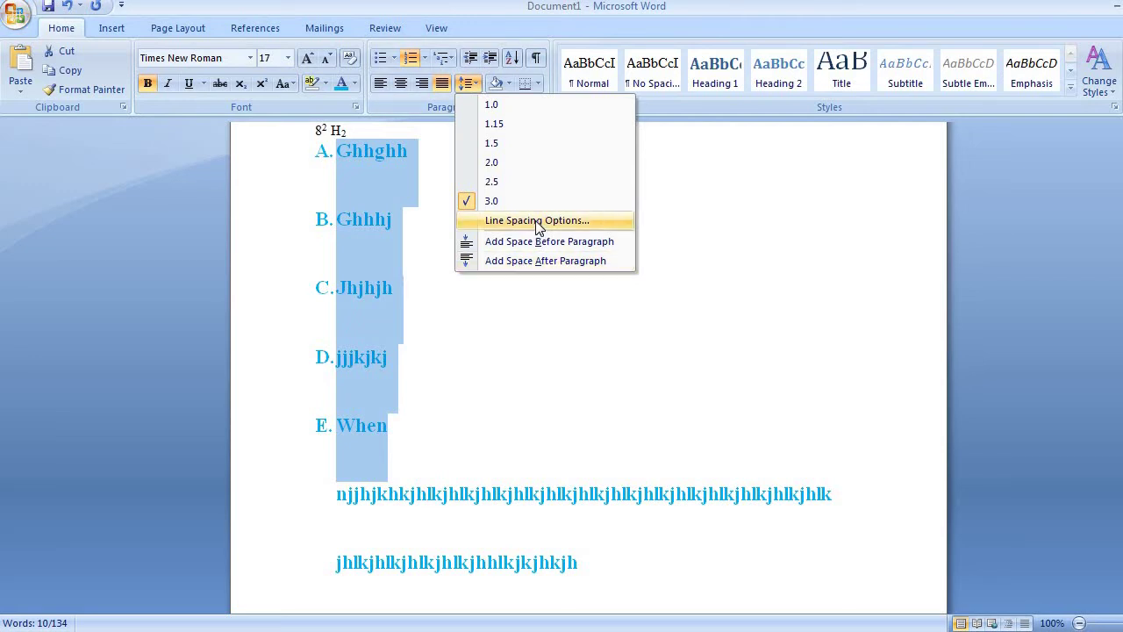
{"action": "left_click", "coordinate": [537, 222]}
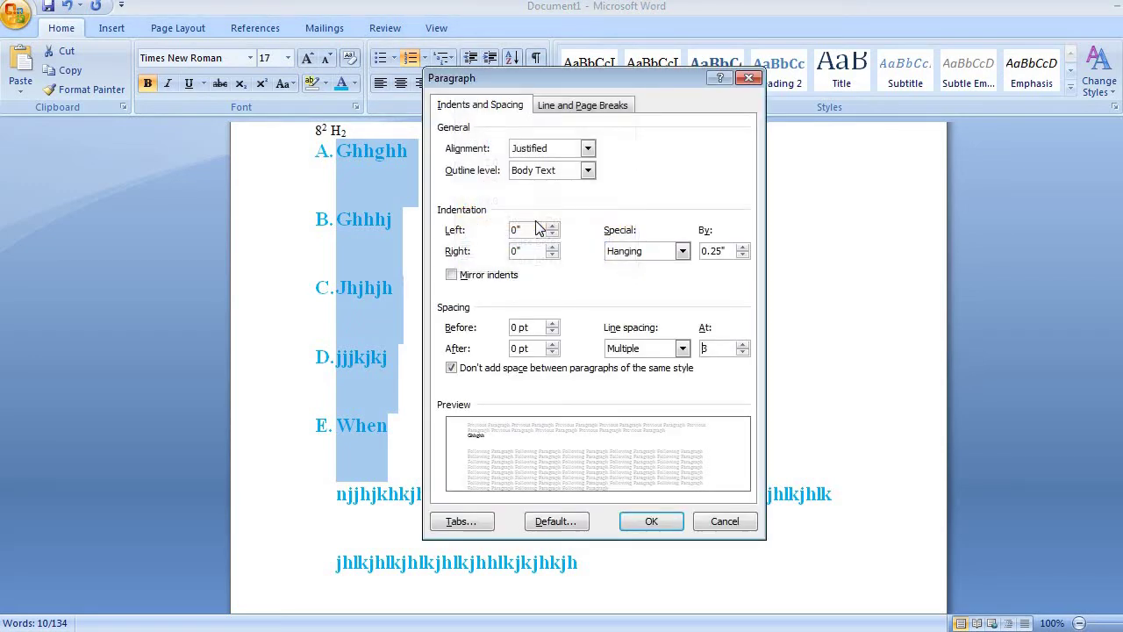
{"action": "left_click", "coordinate": [741, 345]}
{"action": "left_click", "coordinate": [740, 345]}
{"action": "left_click", "coordinate": [740, 345]}
{"action": "left_click", "coordinate": [740, 345]}
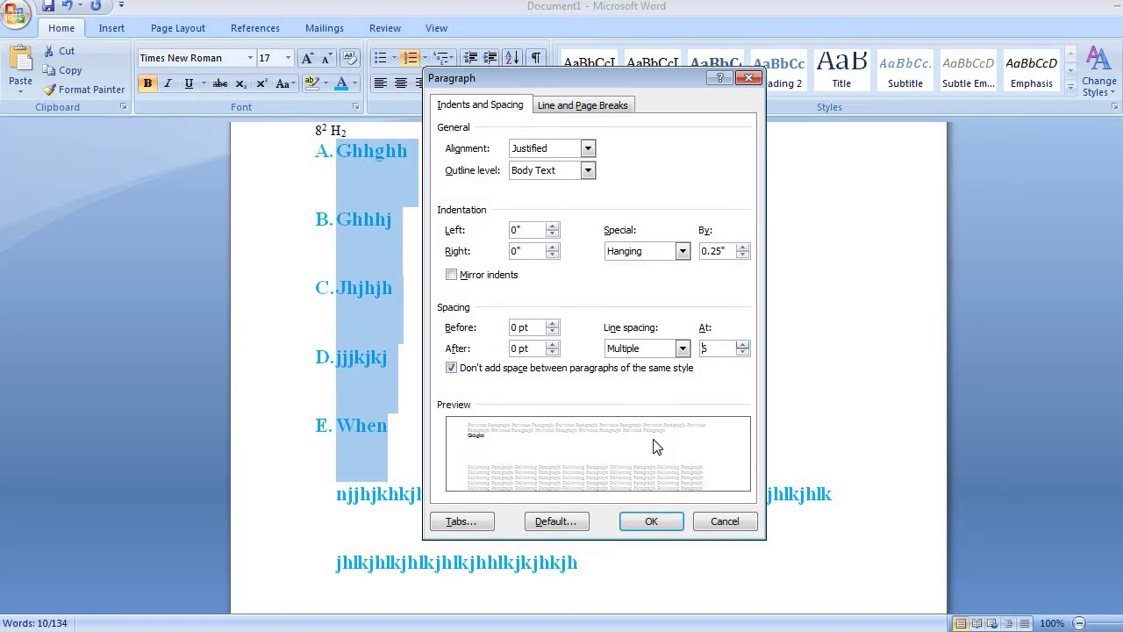
{"action": "left_click", "coordinate": [651, 521]}
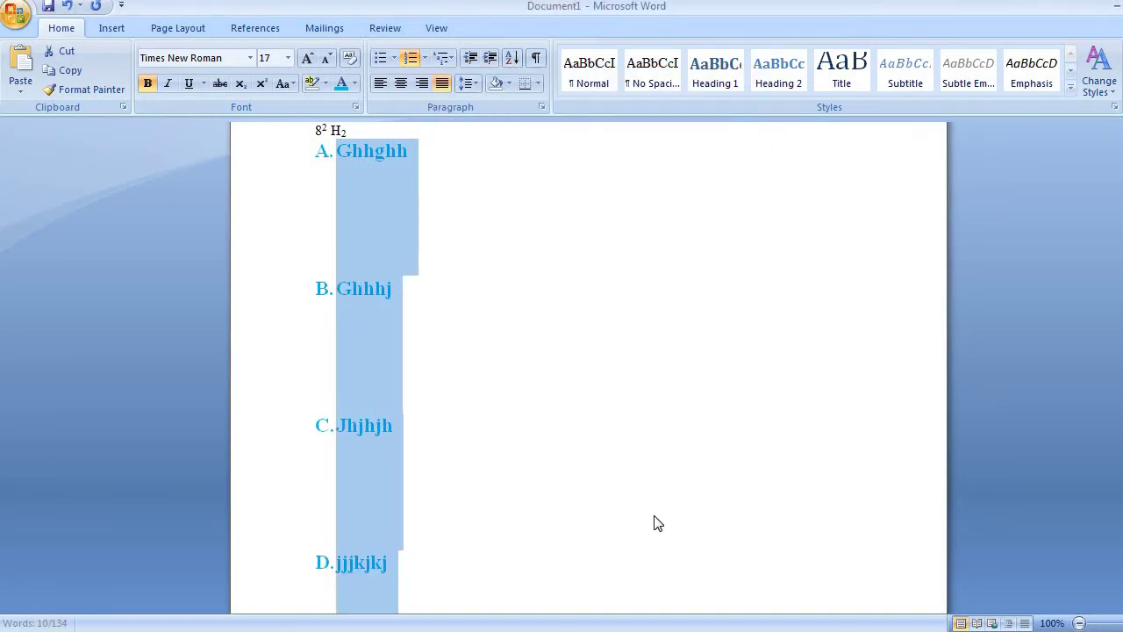
- Return the selected list items to 1.0 line spacing and set them to 1.15
{"action": "left_click", "coordinate": [474, 85]}
{"action": "left_click", "coordinate": [495, 110]}
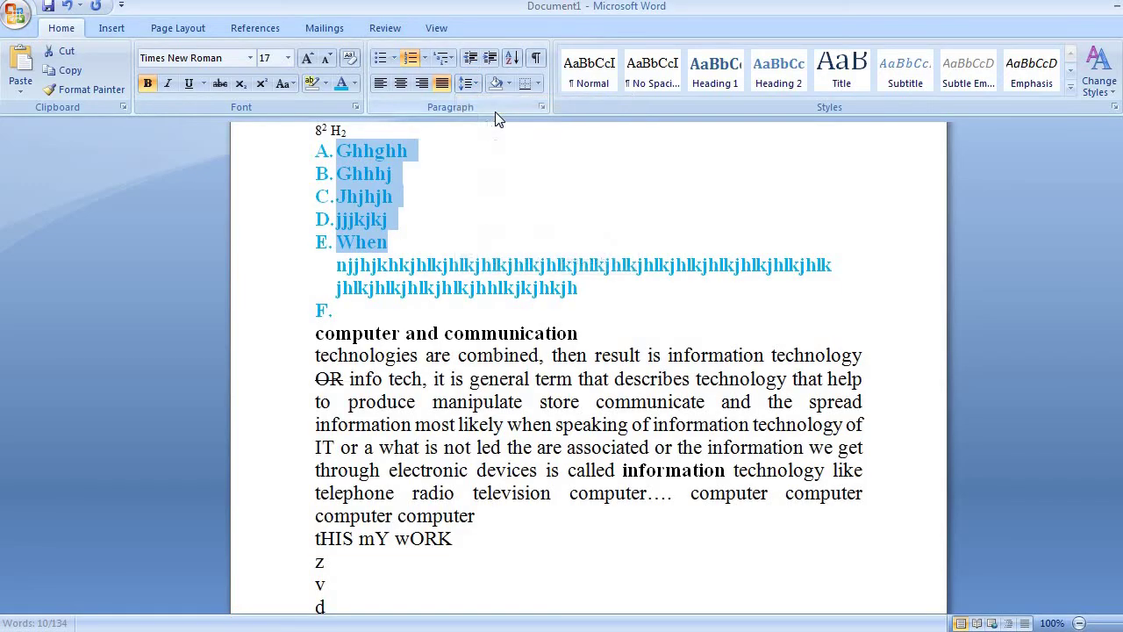
{"action": "left_click", "coordinate": [473, 86]}
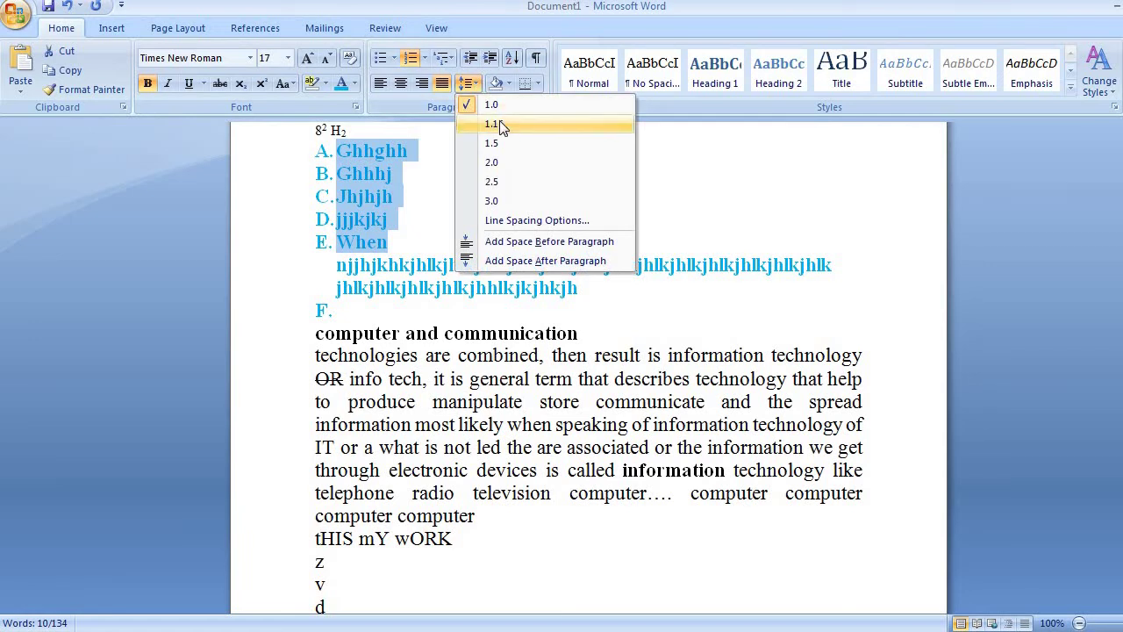
{"action": "key", "text": "Escape"}
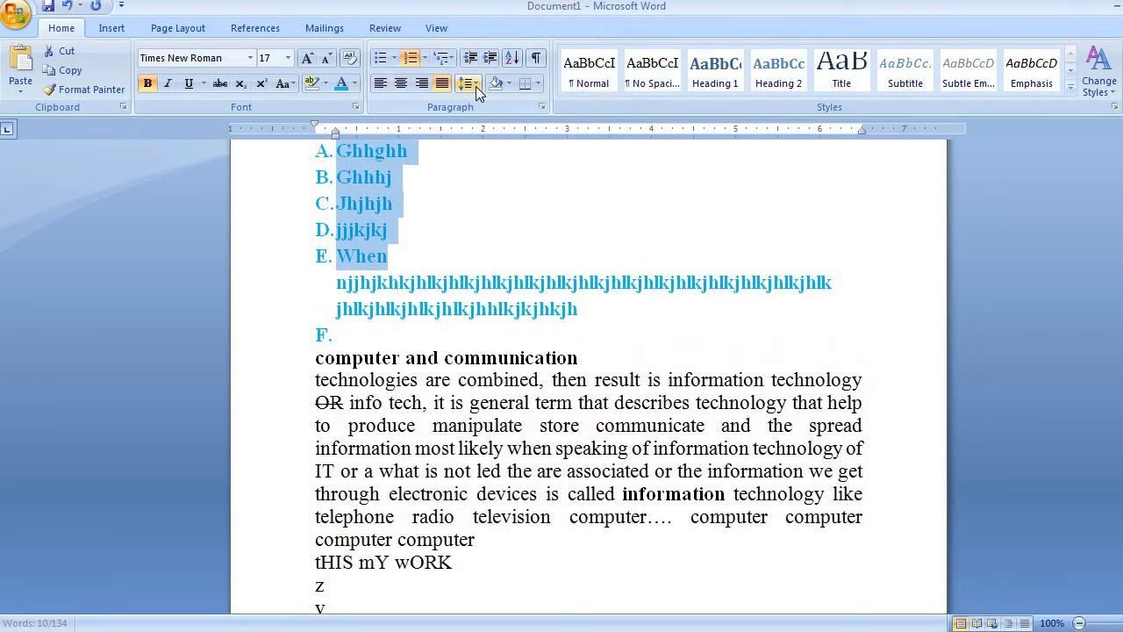
{"action": "left_click", "coordinate": [477, 86]}
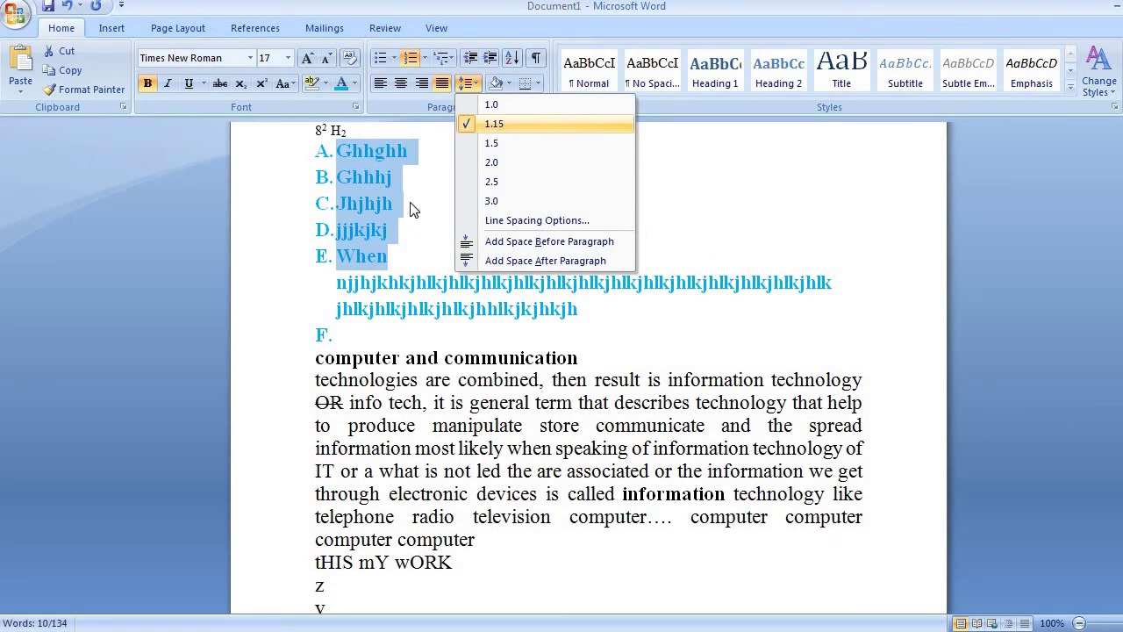
{"action": "key", "text": "Escape"}
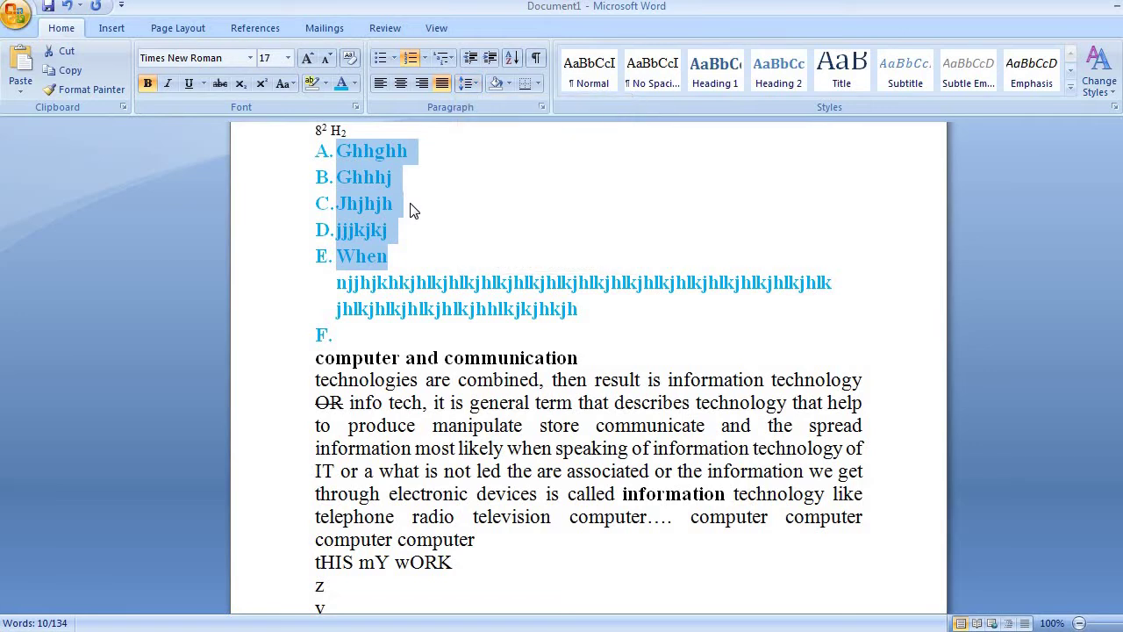
{"action": "left_click", "coordinate": [477, 86]}
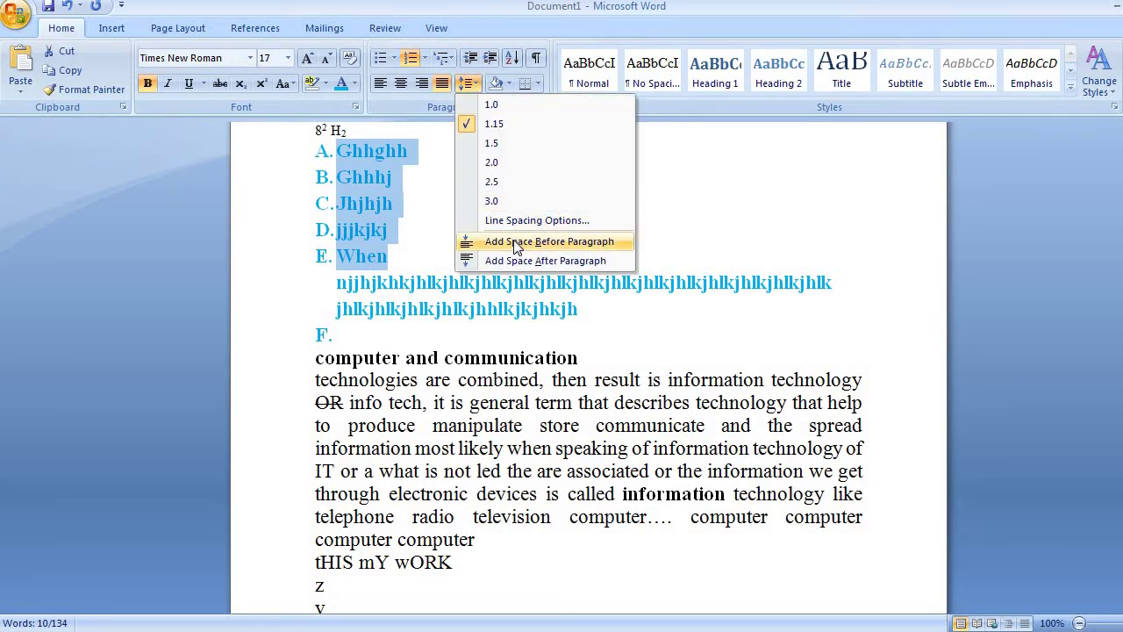
{"action": "left_click", "coordinate": [389, 406]}
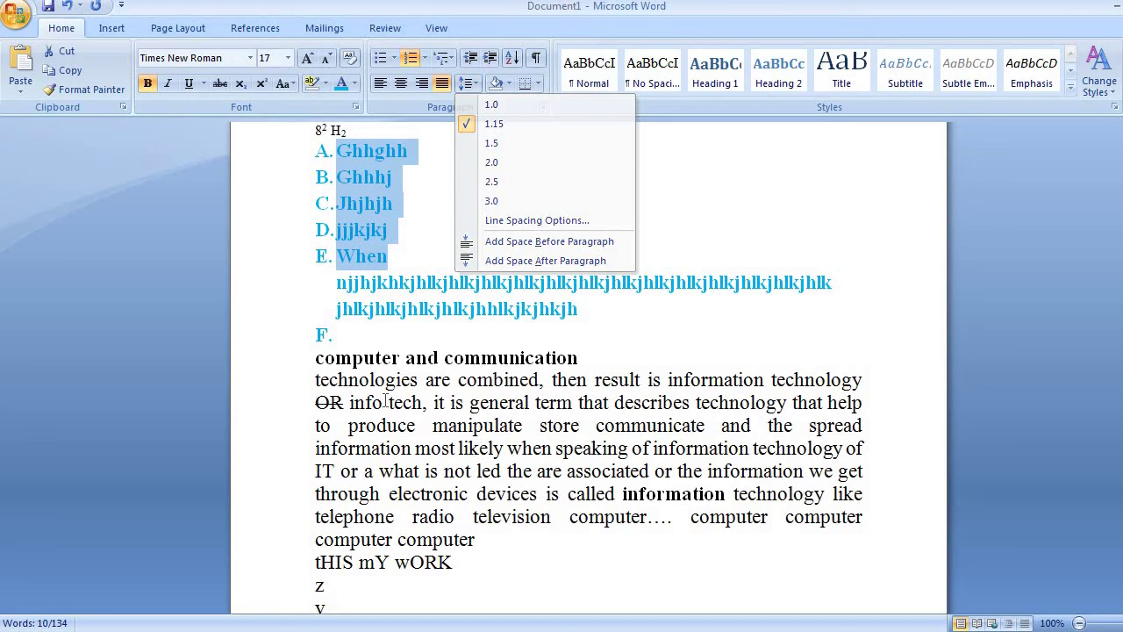
- Select from the "computer and communication" heading through "computer computer" and add space before and after these paragraphs
{"action": "left_click", "coordinate": [311, 354]}
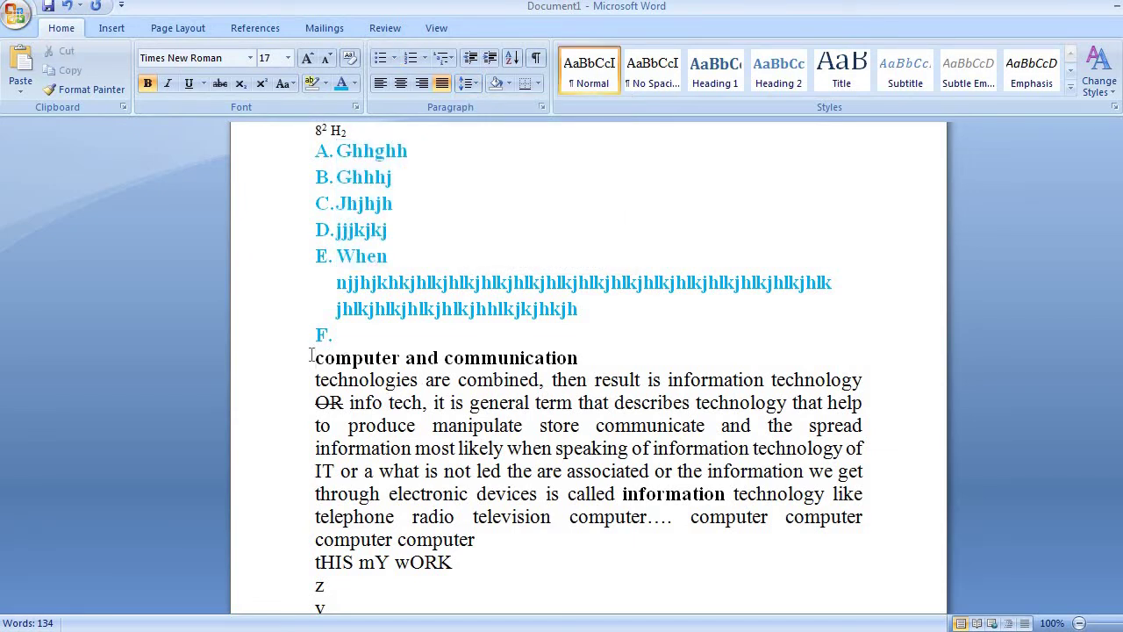
{"action": "key", "text": "shift+Down"}
{"action": "key", "text": "shift+Down"}
{"action": "key", "text": "shift+Down"}
{"action": "key", "text": "shift+Down"}
{"action": "key", "text": "shift+Down"}
{"action": "key", "text": "shift+Down"}
{"action": "key", "text": "shift+Down"}
{"action": "key", "text": "shift+Down"}
{"action": "key", "text": "shift+Down"}
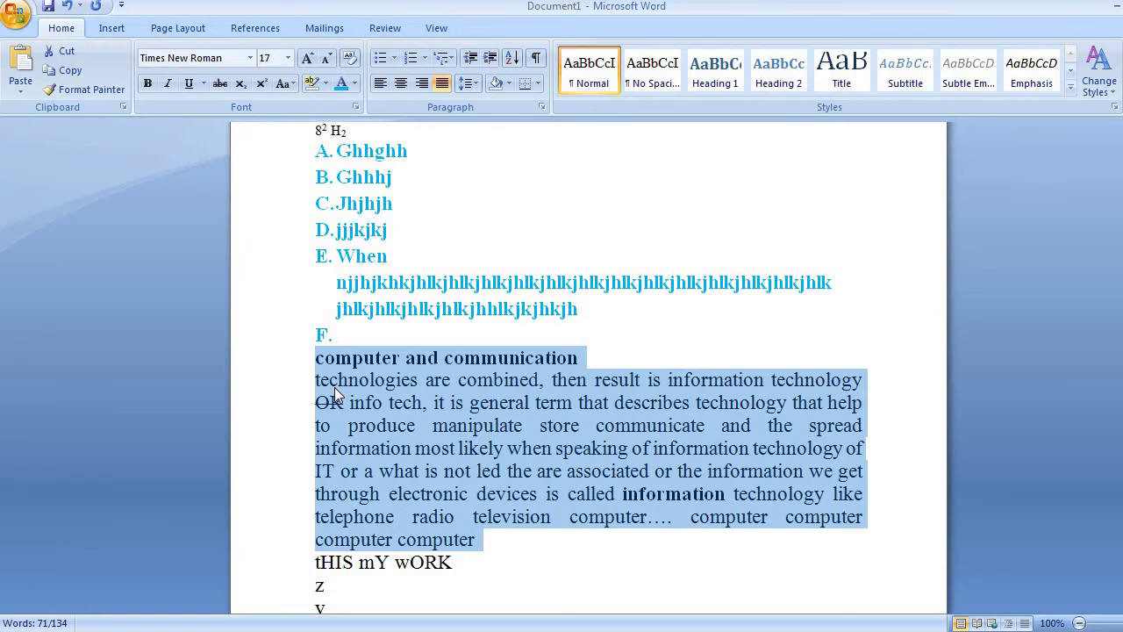
{"action": "left_click", "coordinate": [476, 85]}
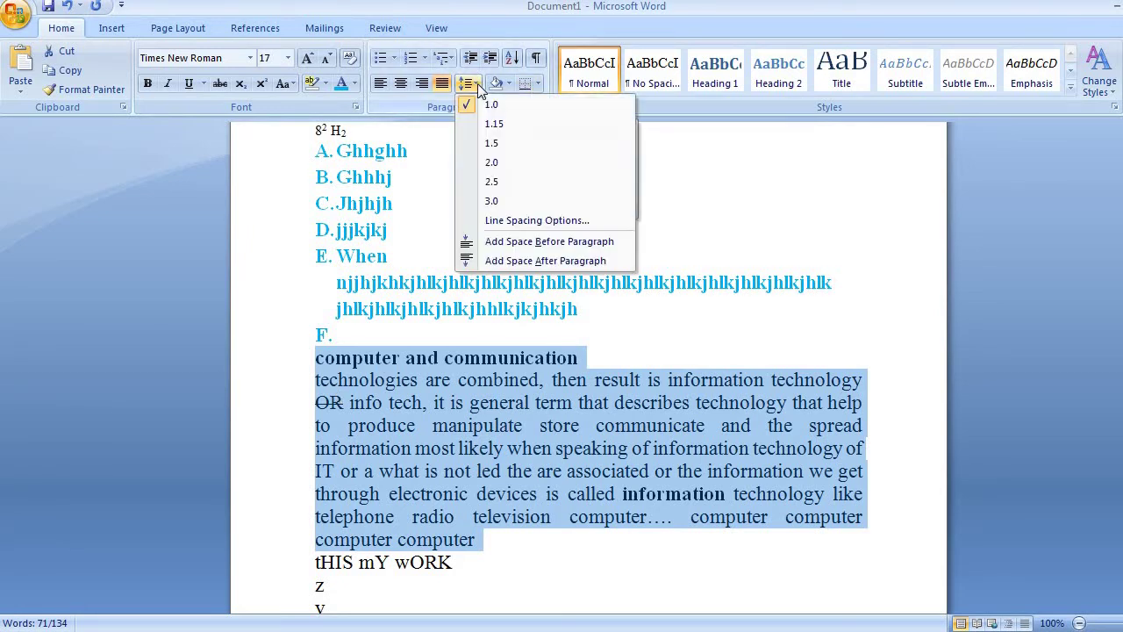
{"action": "left_click", "coordinate": [526, 240]}
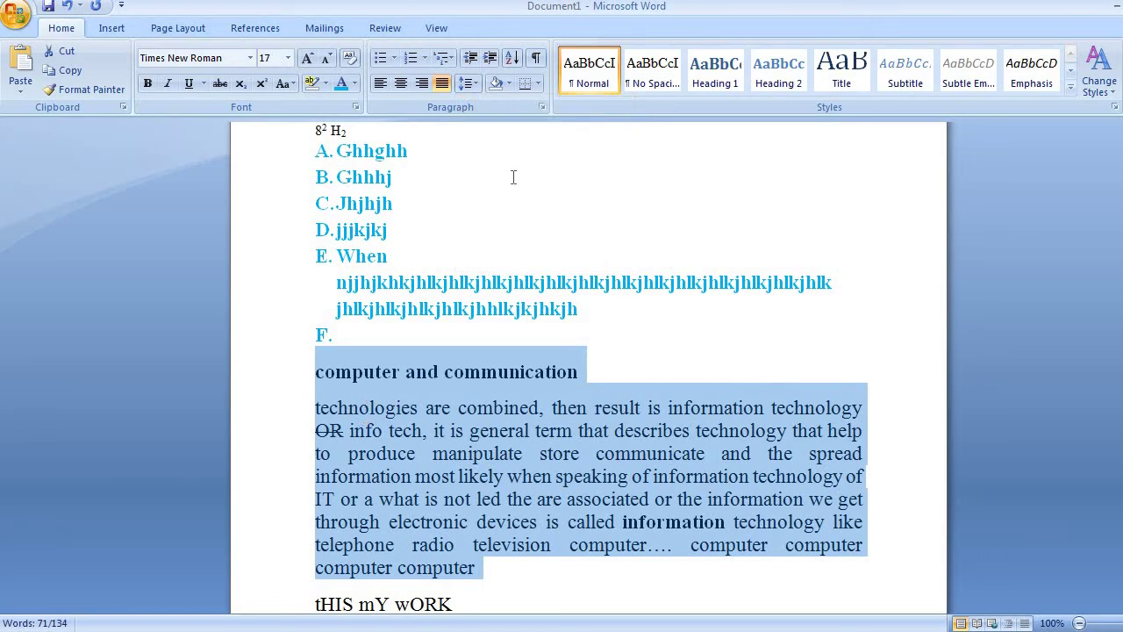
{"action": "left_click", "coordinate": [477, 88]}
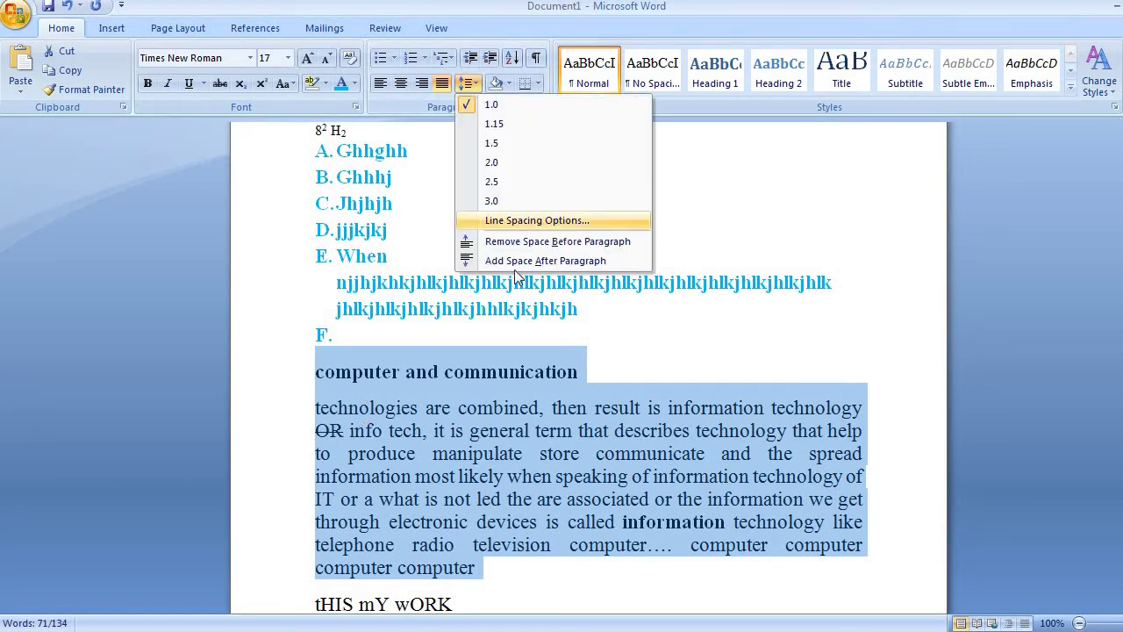
{"action": "left_click", "coordinate": [515, 261]}
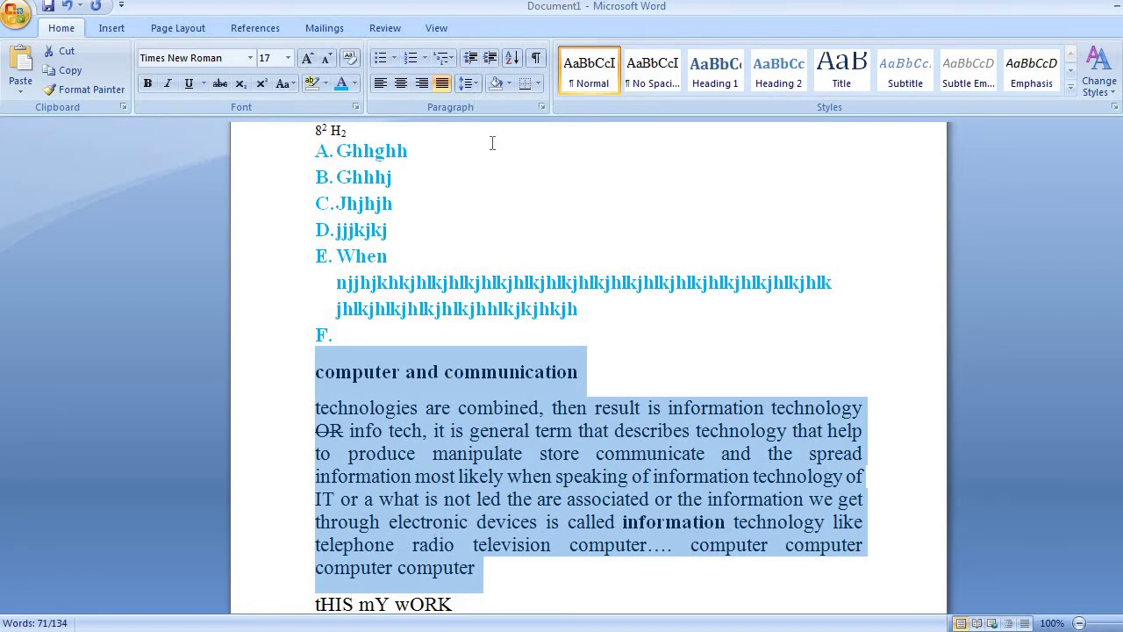
- Remove the space before and after the selected heading and body paragraph
{"action": "left_click", "coordinate": [477, 84]}
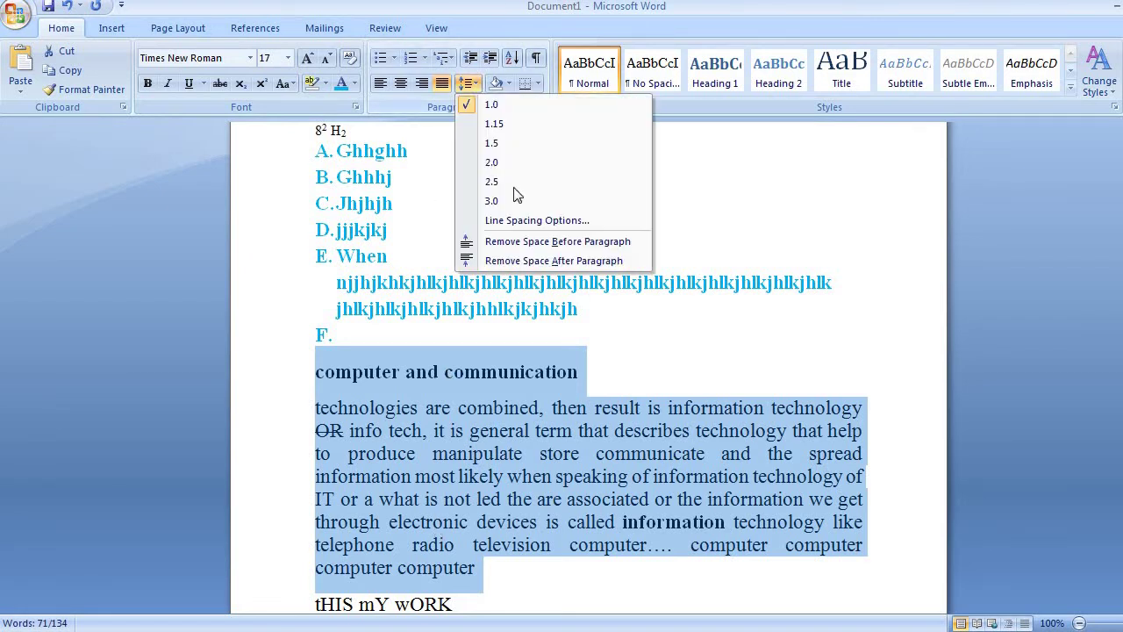
{"action": "left_click", "coordinate": [517, 246]}
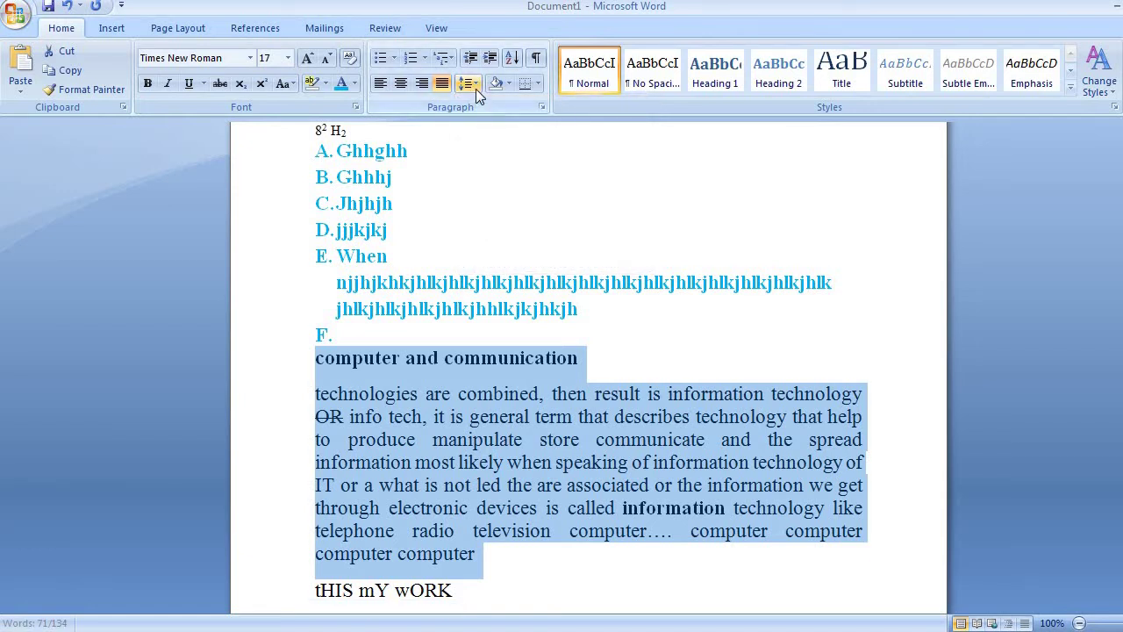
{"action": "left_click", "coordinate": [476, 84]}
{"action": "left_click", "coordinate": [520, 261]}
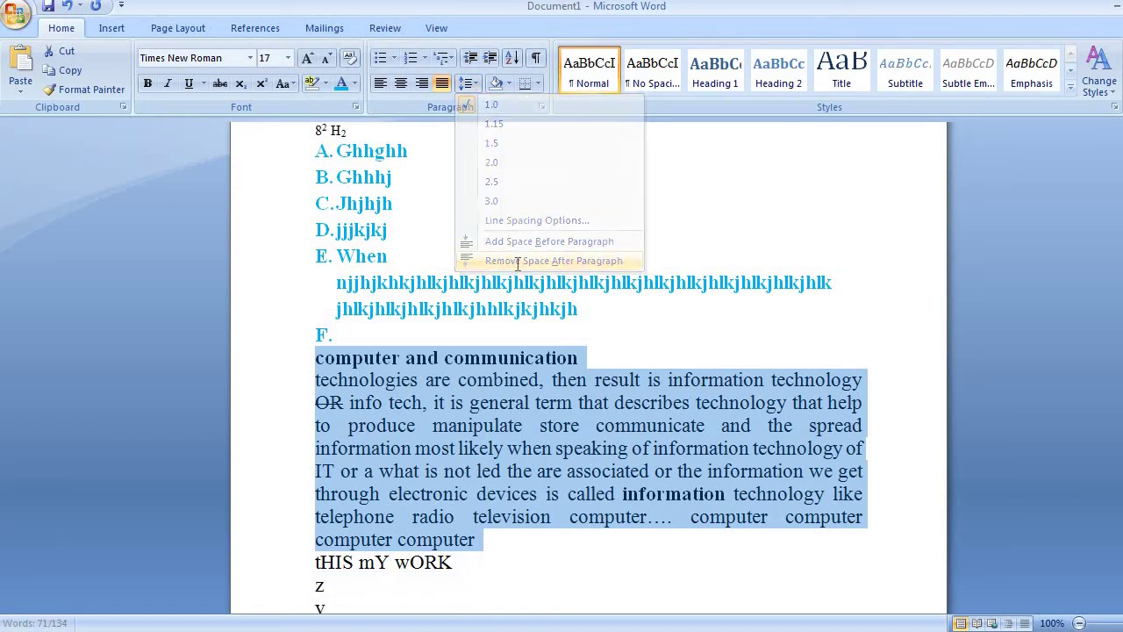
- Add space after the selected heading and body paragraph once more and remove it again
{"action": "left_click", "coordinate": [471, 83]}
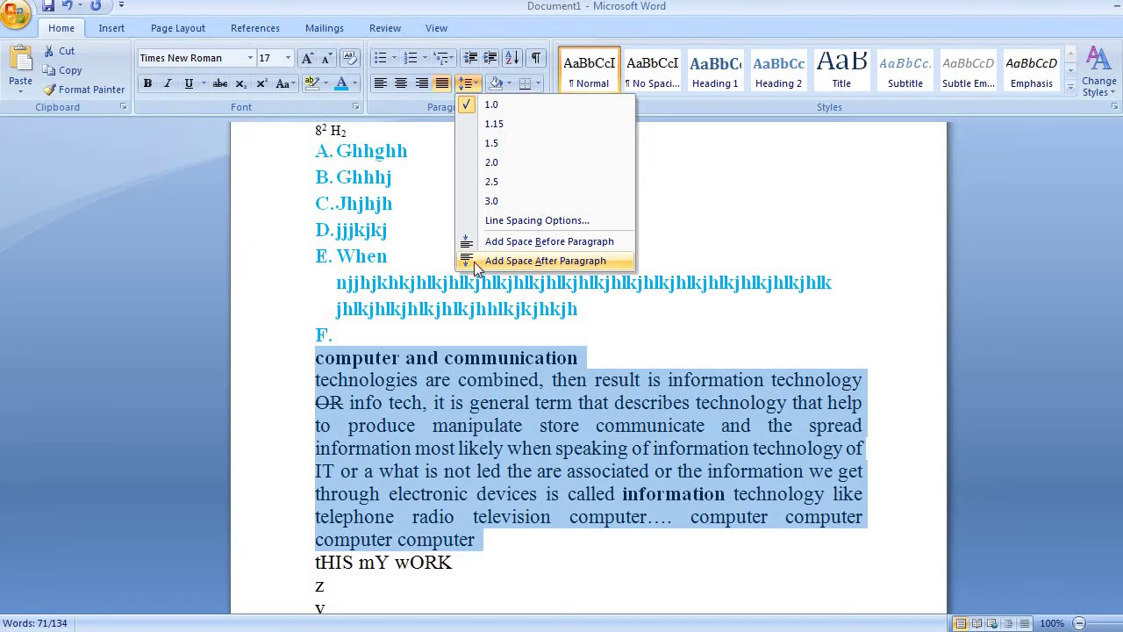
{"action": "left_click", "coordinate": [496, 261]}
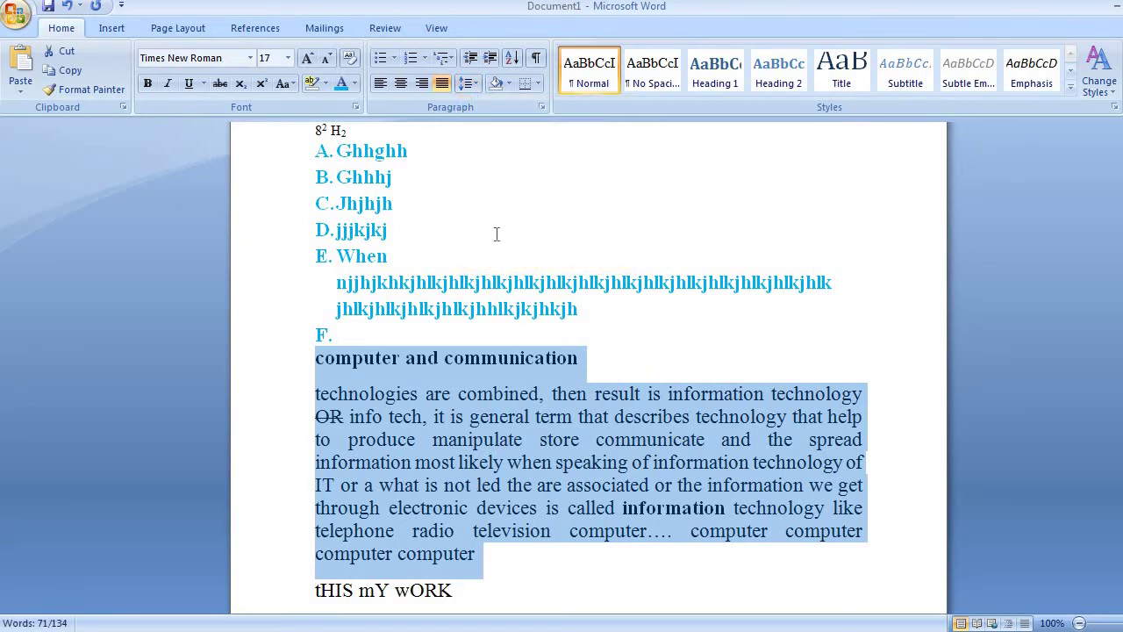
{"action": "left_click", "coordinate": [470, 83]}
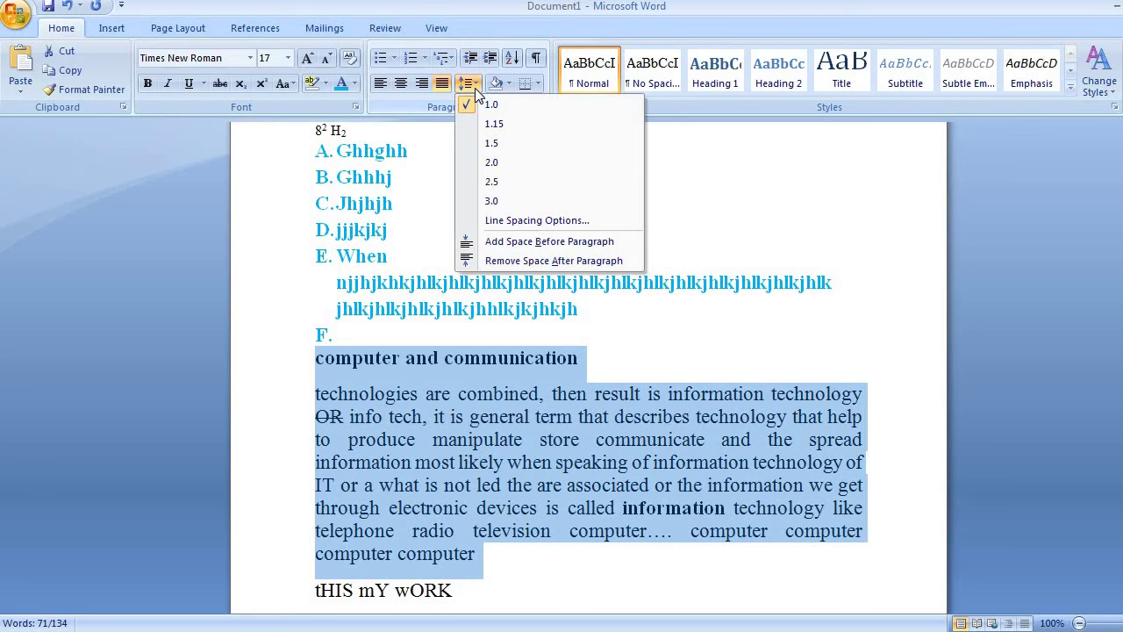
{"action": "left_click", "coordinate": [505, 260]}
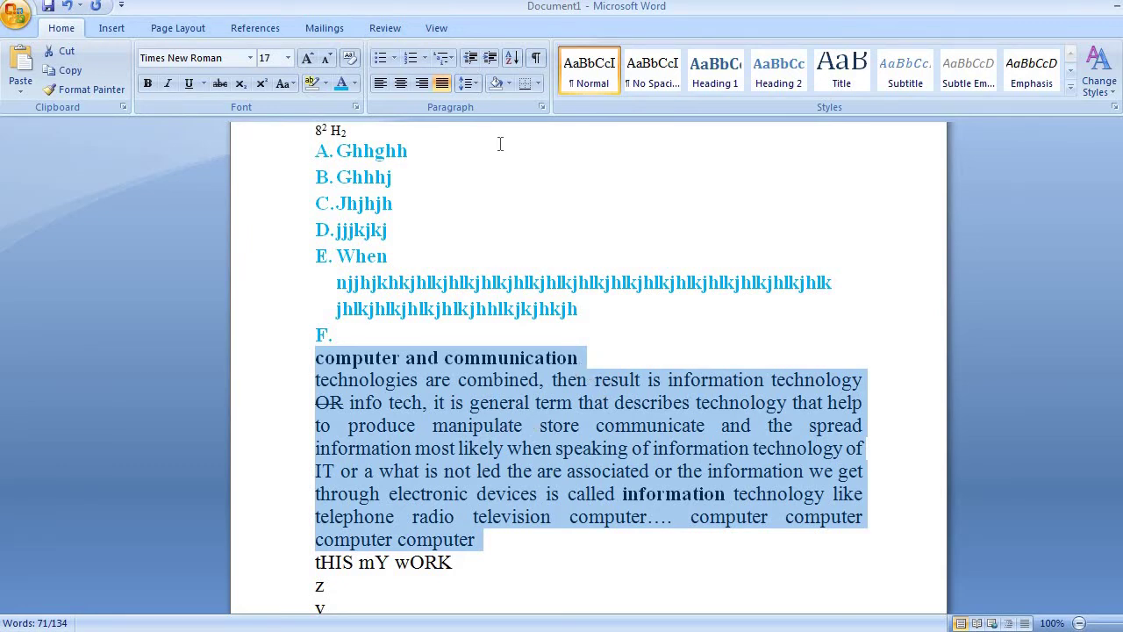
- Shade the selected heading and body paragraph with a light blue theme color
{"action": "left_click", "coordinate": [509, 86]}
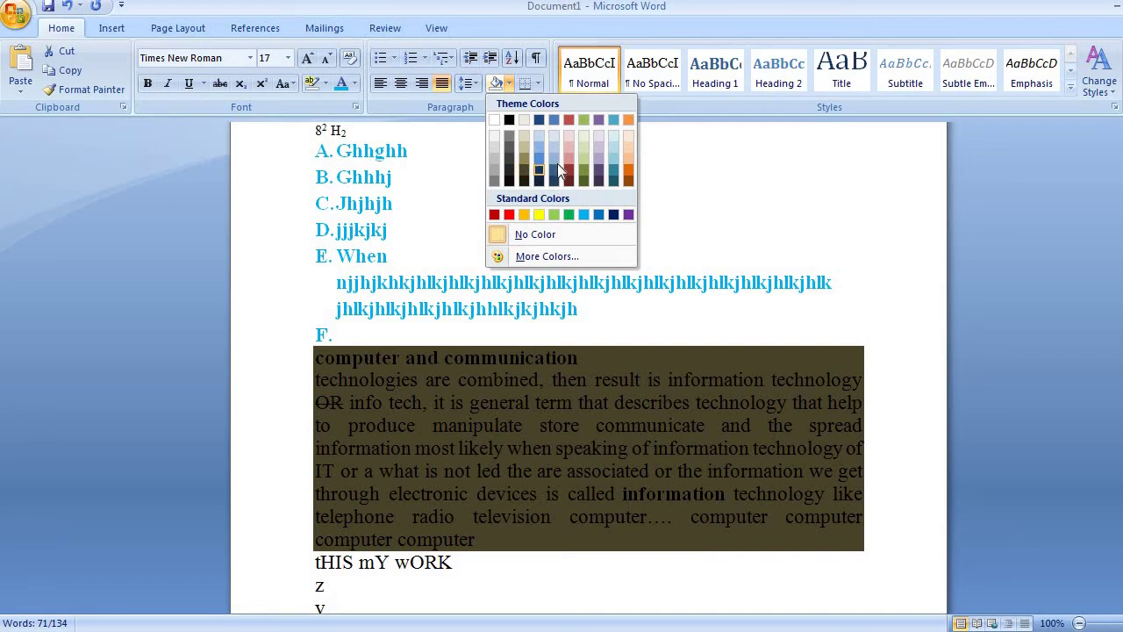
{"action": "left_click", "coordinate": [563, 371]}
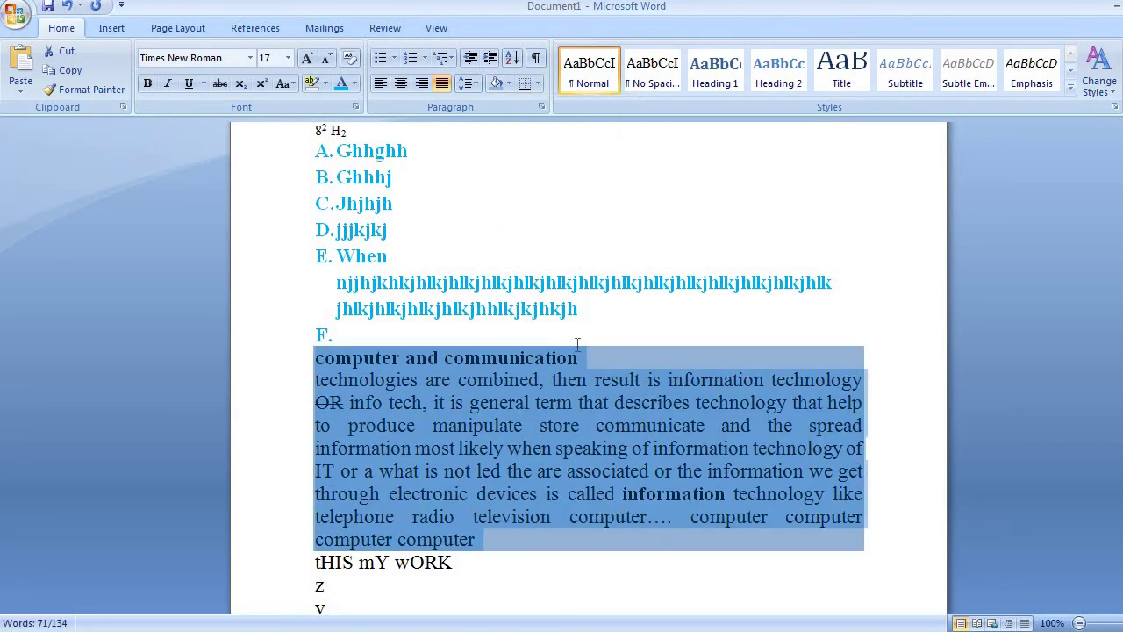
- Select the random letters following "When" in list item E and shade them with standard yellow
{"action": "left_click", "coordinate": [580, 310]}
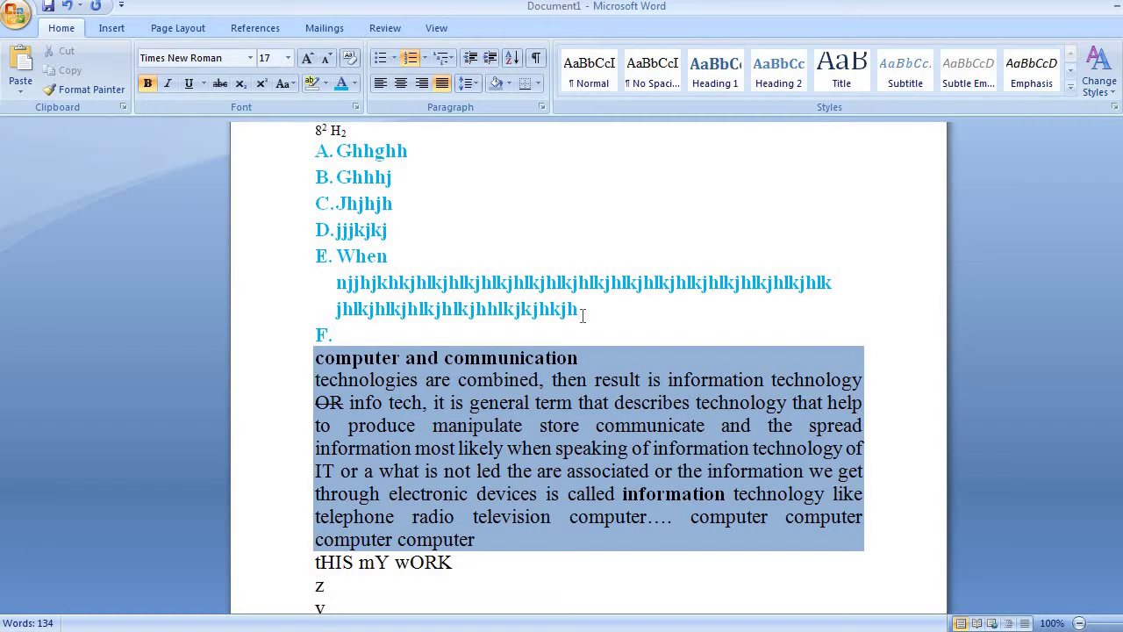
{"action": "key", "text": "shift+Up"}
{"action": "key", "text": "shift+Up"}
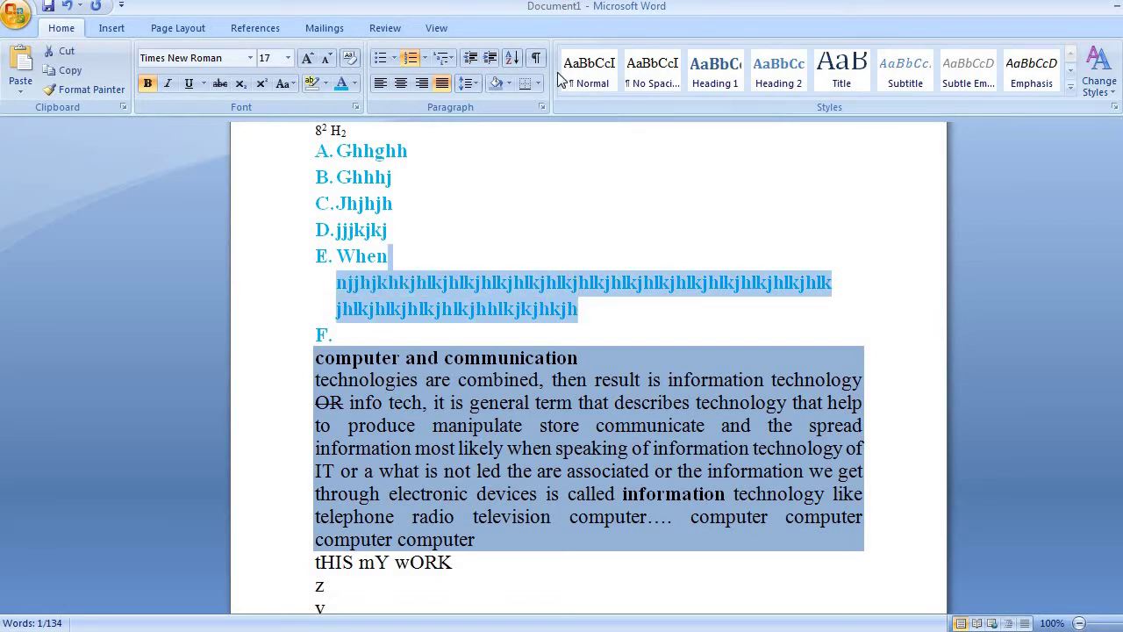
{"action": "left_click", "coordinate": [509, 84]}
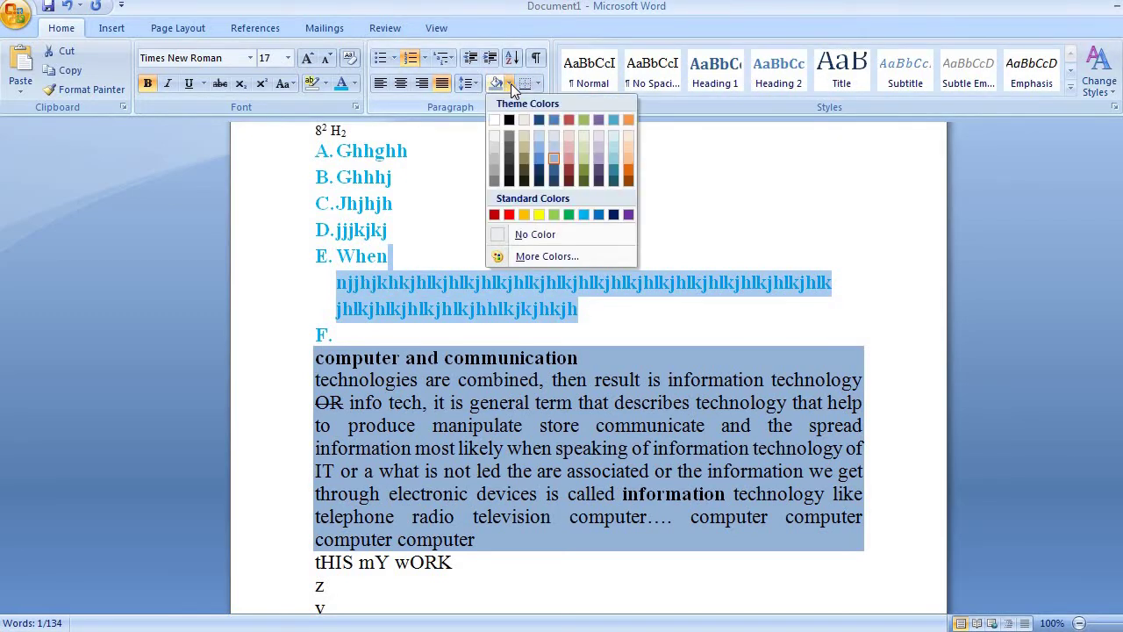
{"action": "left_click", "coordinate": [538, 214]}
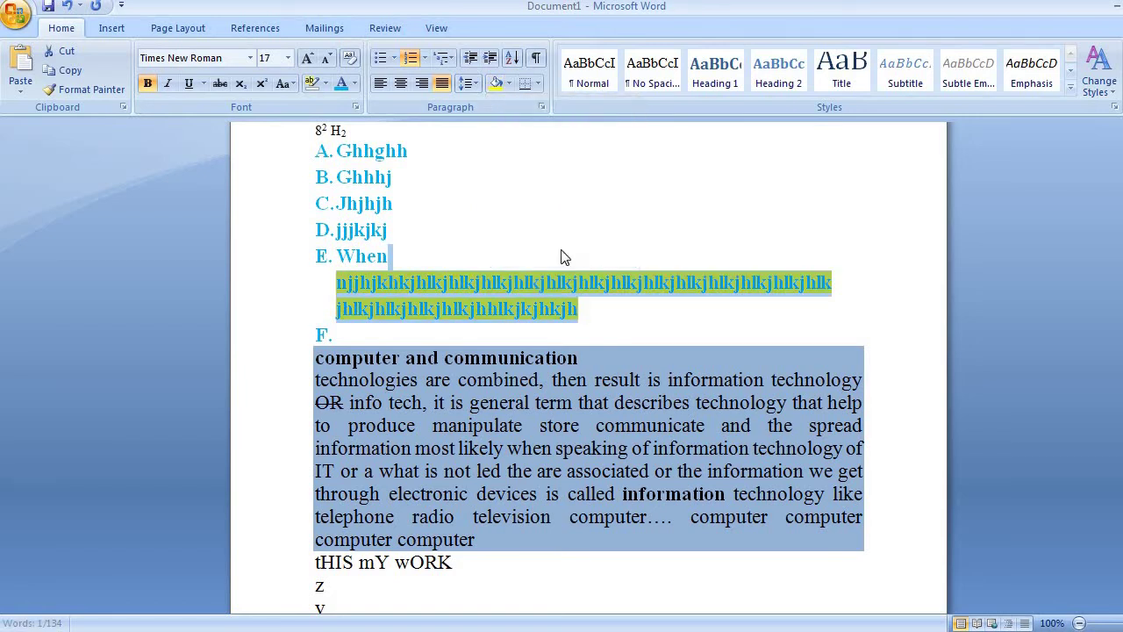
{"action": "left_click", "coordinate": [586, 326]}
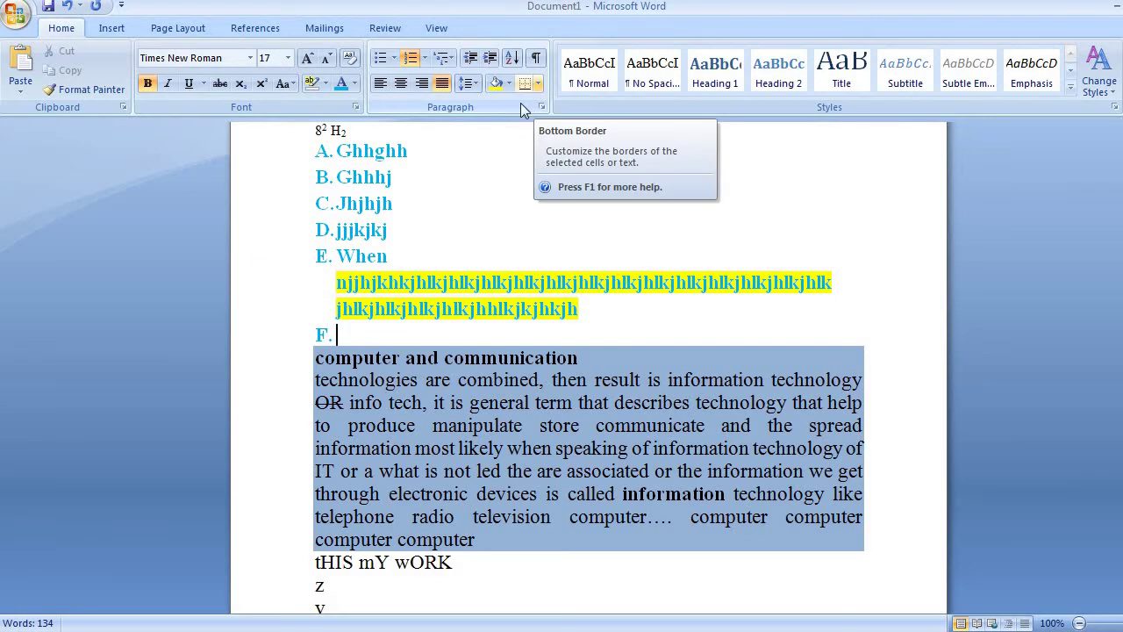
{"action": "left_click", "coordinate": [584, 321]}
{"action": "key", "text": "shift+Up"}
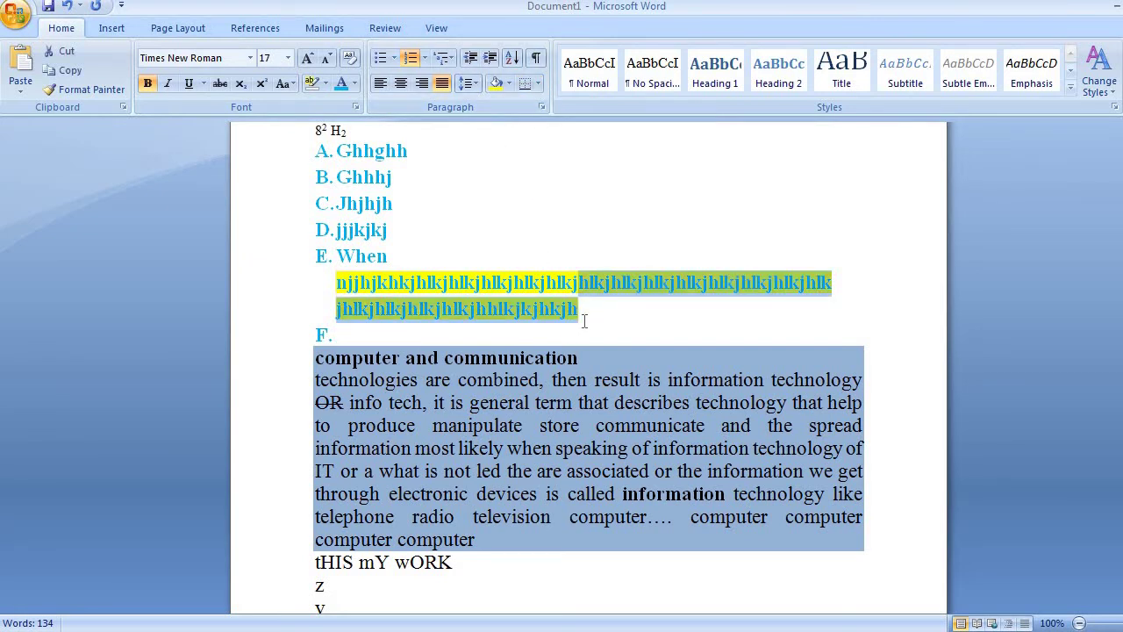
{"action": "key", "text": "shift+Up"}
{"action": "key", "text": "Up"}
{"action": "key", "text": "Down"}
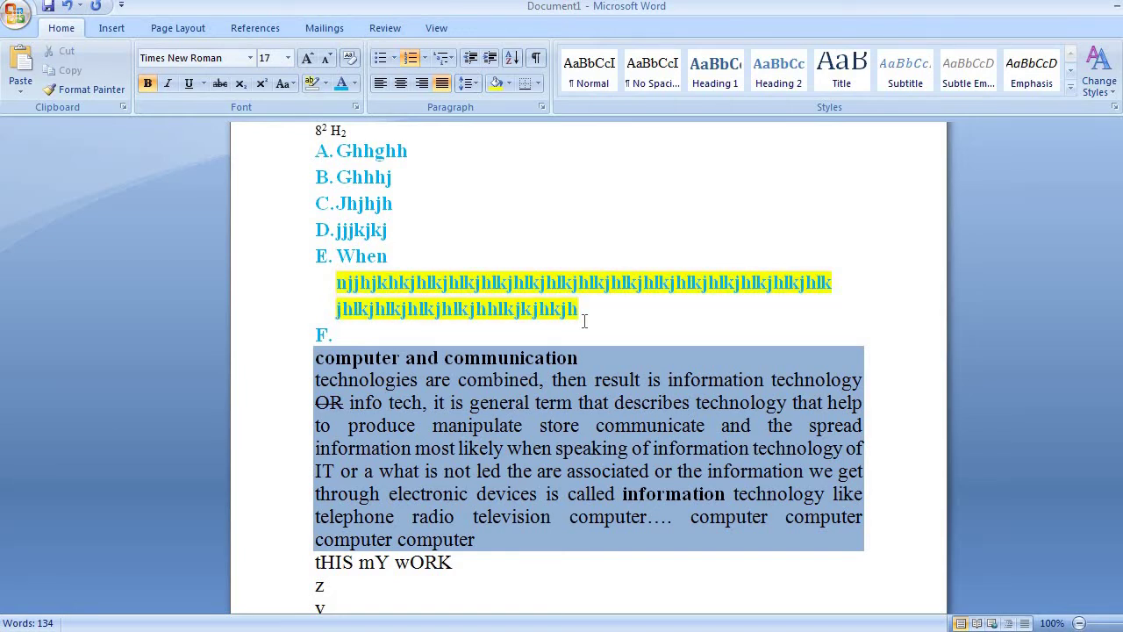
- Select list items A to E and put an outside border around them
{"action": "key", "text": "ctrl+shift+Up"}
{"action": "key", "text": "ctrl+shift+Up"}
{"action": "key", "text": "ctrl+shift+Up"}
{"action": "key", "text": "ctrl+shift+Up"}
{"action": "key", "text": "ctrl+shift+Up"}
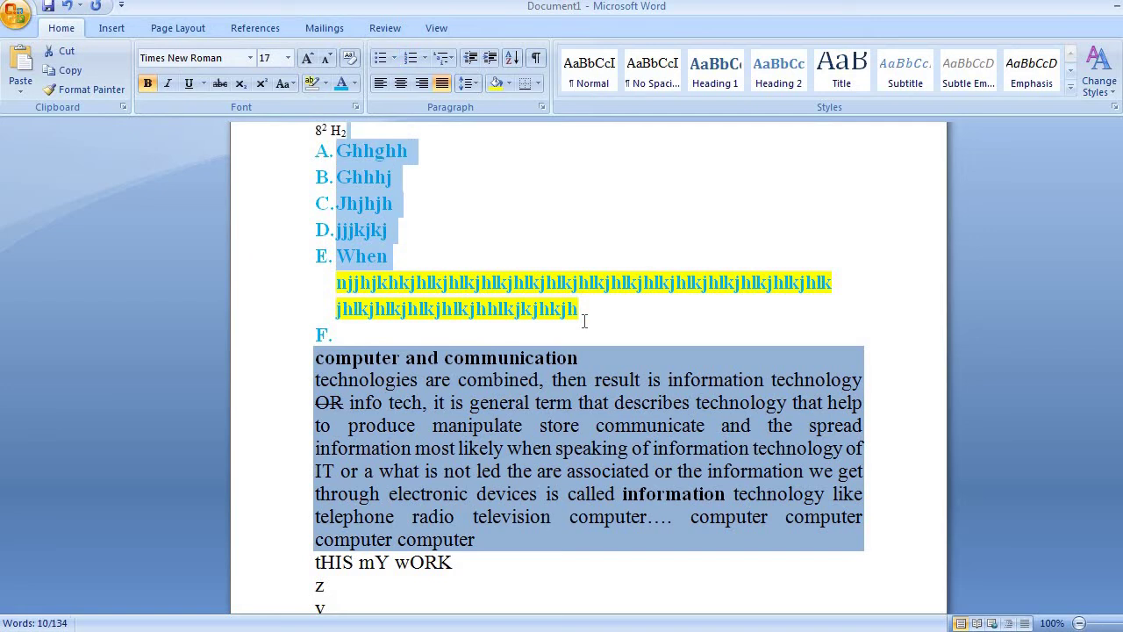
{"action": "left_click", "coordinate": [538, 83]}
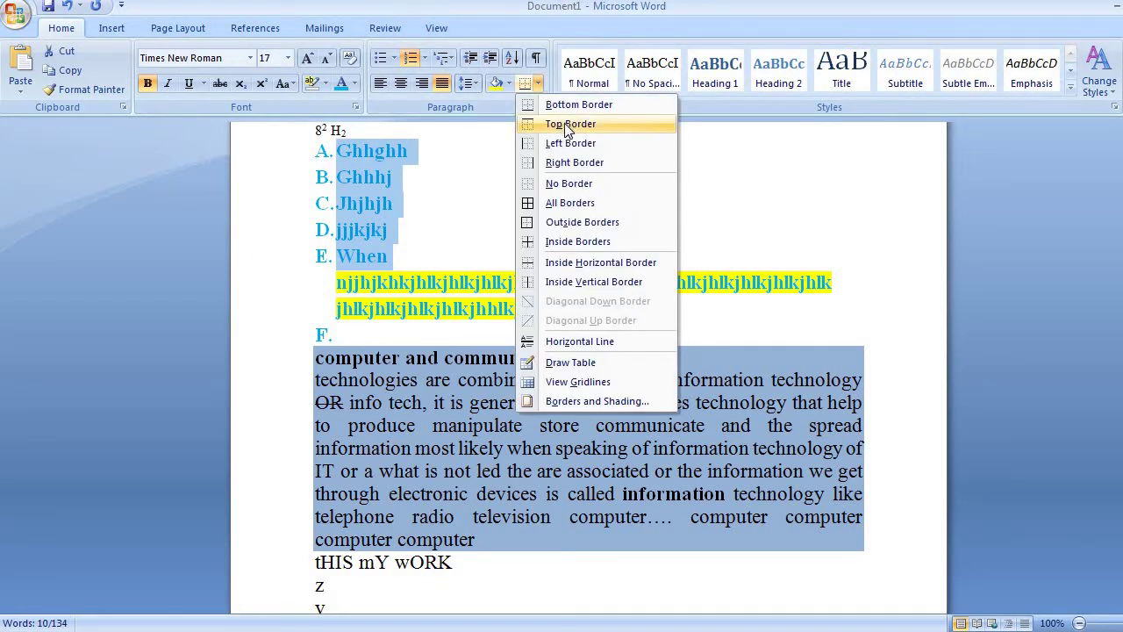
{"action": "left_click", "coordinate": [590, 220]}
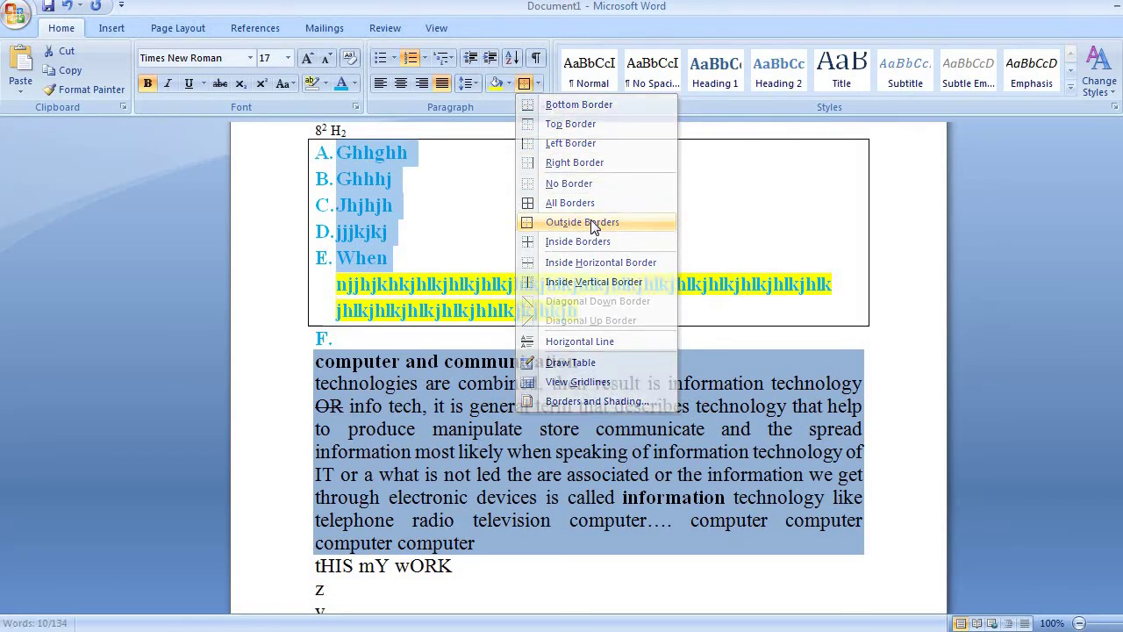
{"action": "left_click", "coordinate": [421, 260]}
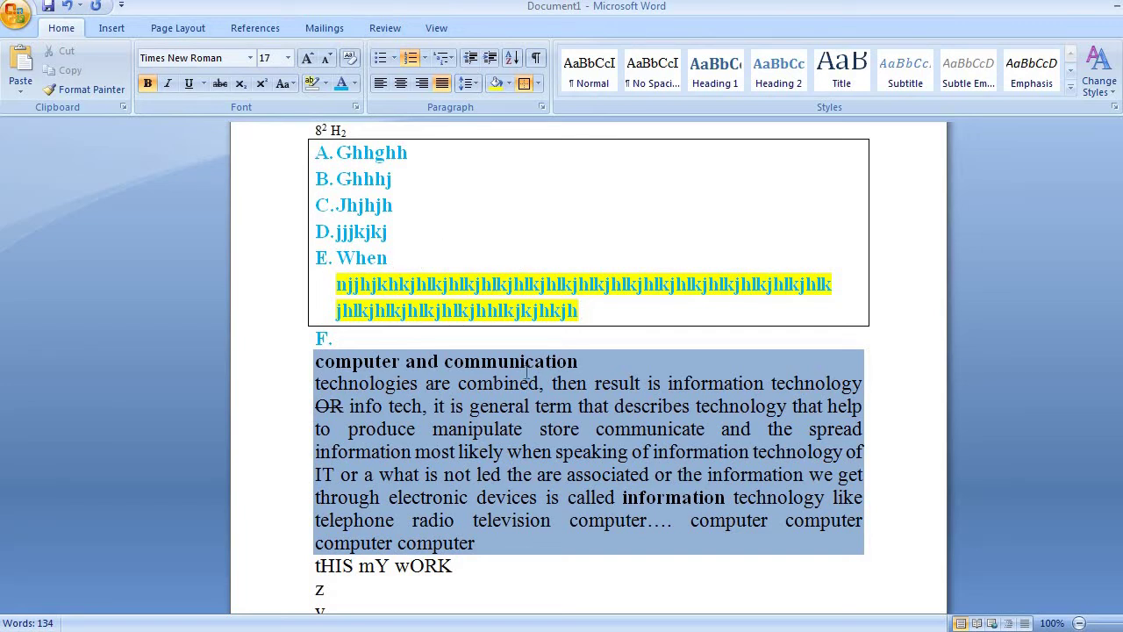
- Put an outside border around the "computer and communication" heading with its body paragraph and extend it to the "tHIS mY wORK" line
{"action": "left_click", "coordinate": [578, 360]}
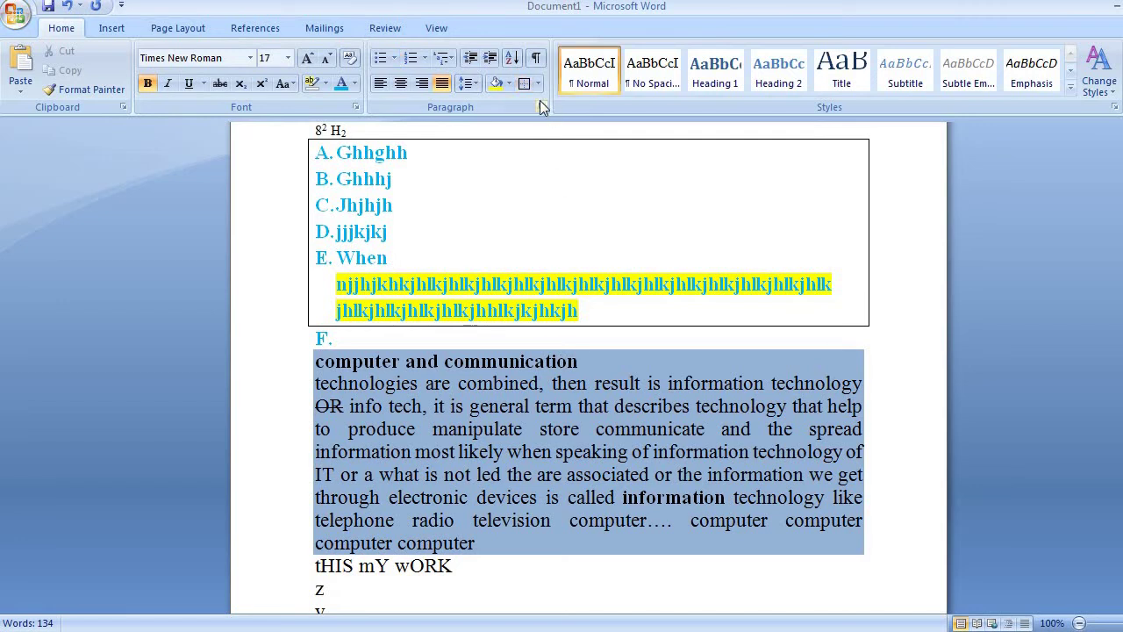
{"action": "left_click", "coordinate": [523, 84]}
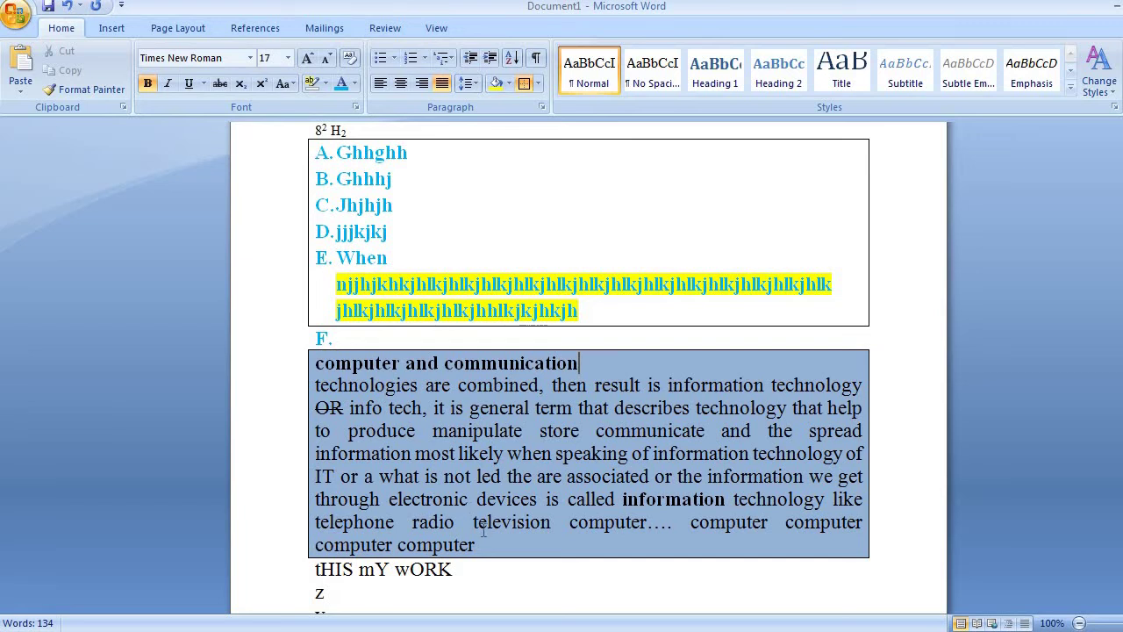
{"action": "left_click", "coordinate": [458, 576]}
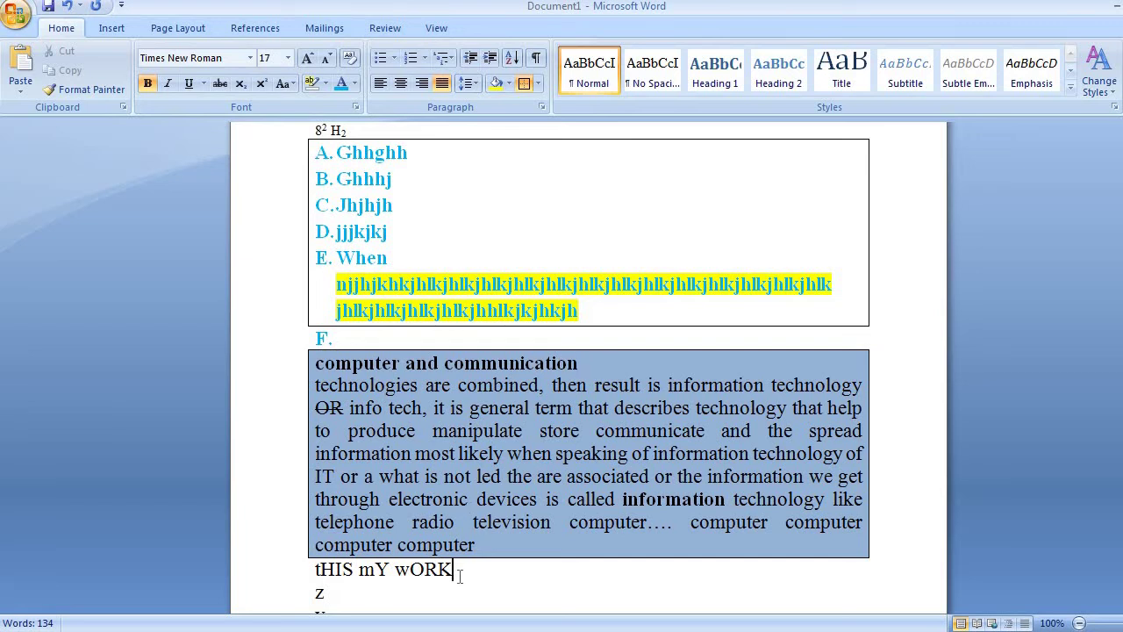
{"action": "left_click", "coordinate": [521, 82]}
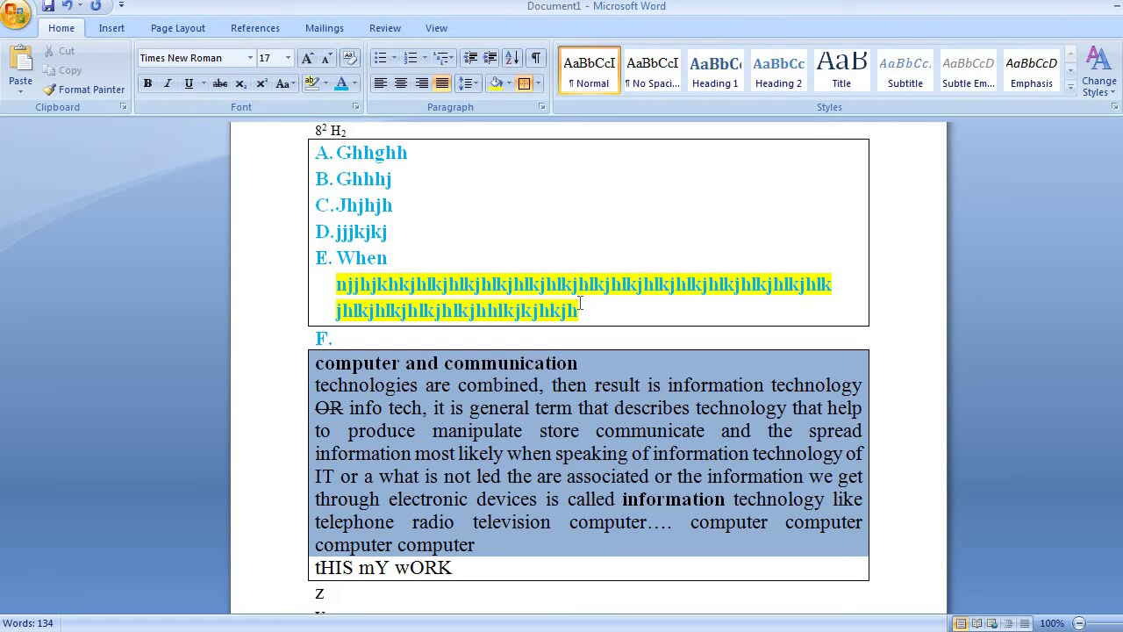
- Remove the outside borders from the "tHIS mY wORK" block and from the lettered list
{"action": "left_click", "coordinate": [528, 81]}
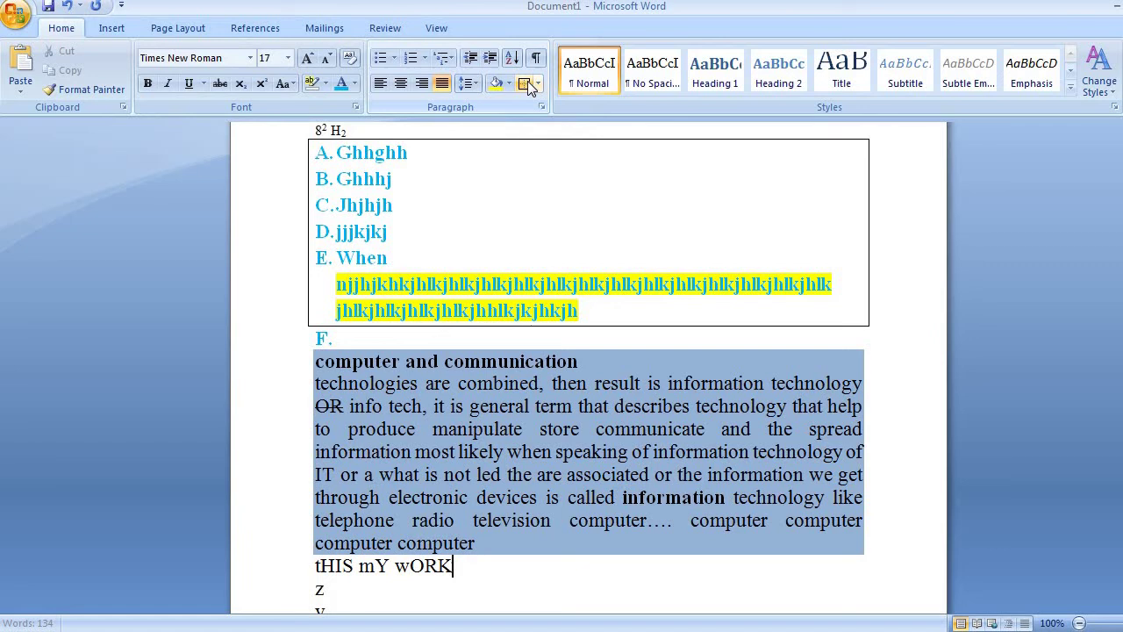
{"action": "left_click", "coordinate": [479, 225]}
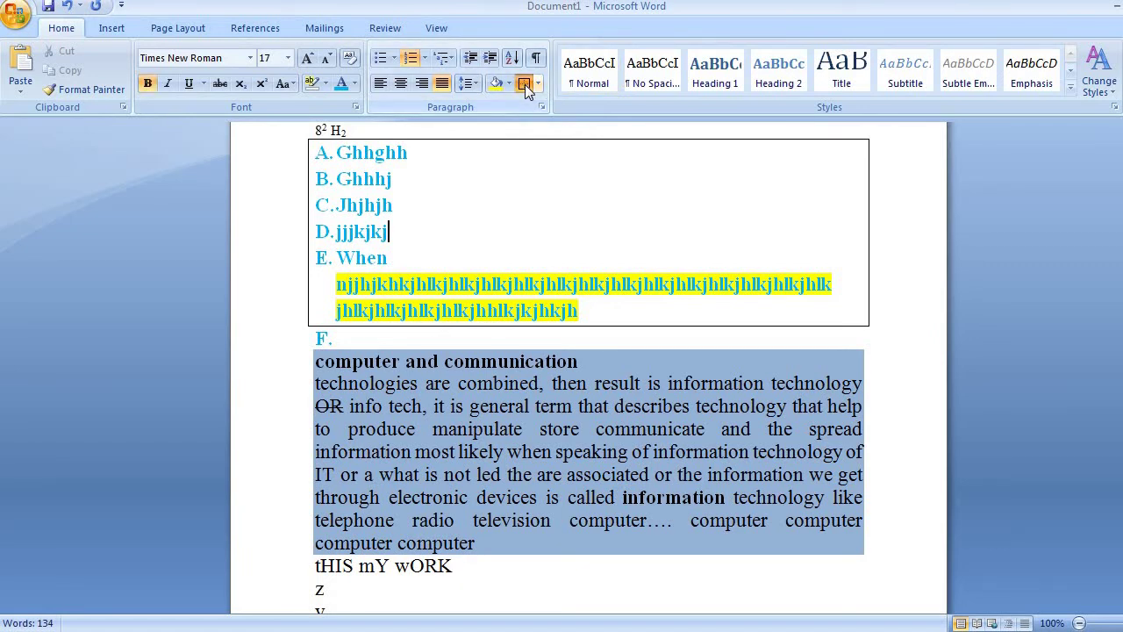
{"action": "left_click", "coordinate": [525, 84]}
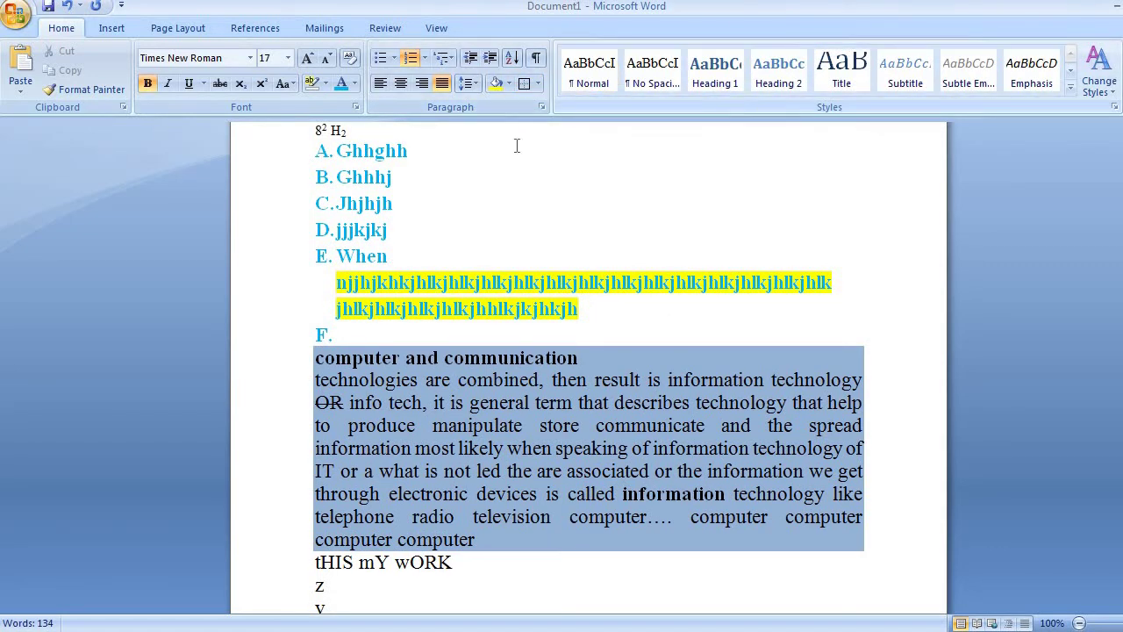
- Add a top border and a bottom border to list item D
{"action": "left_click", "coordinate": [539, 85]}
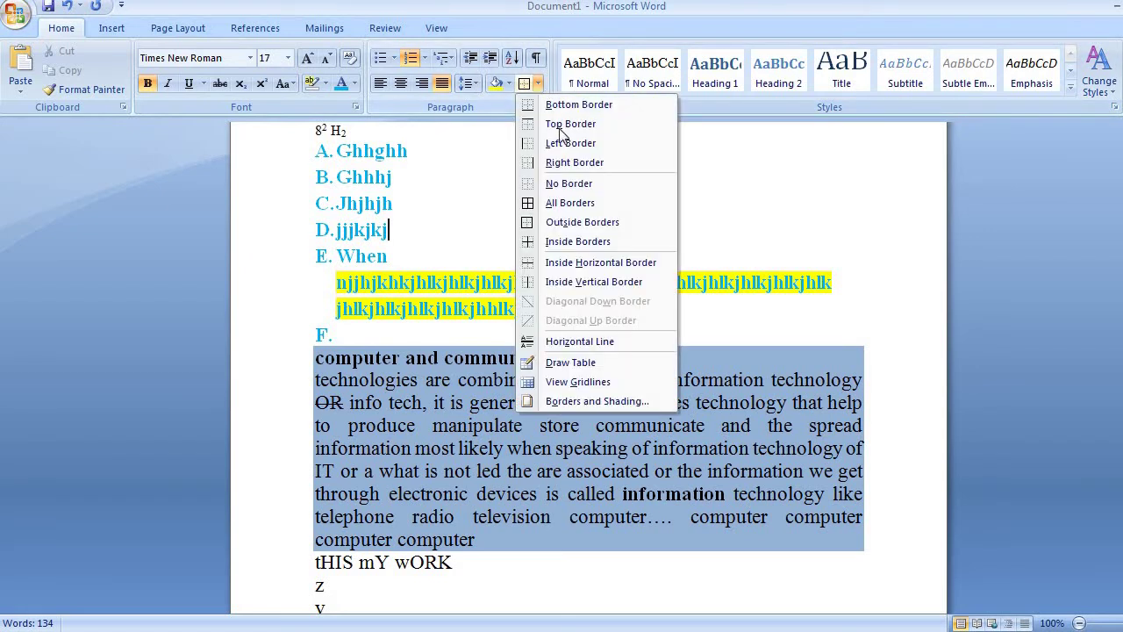
{"action": "left_click", "coordinate": [569, 124]}
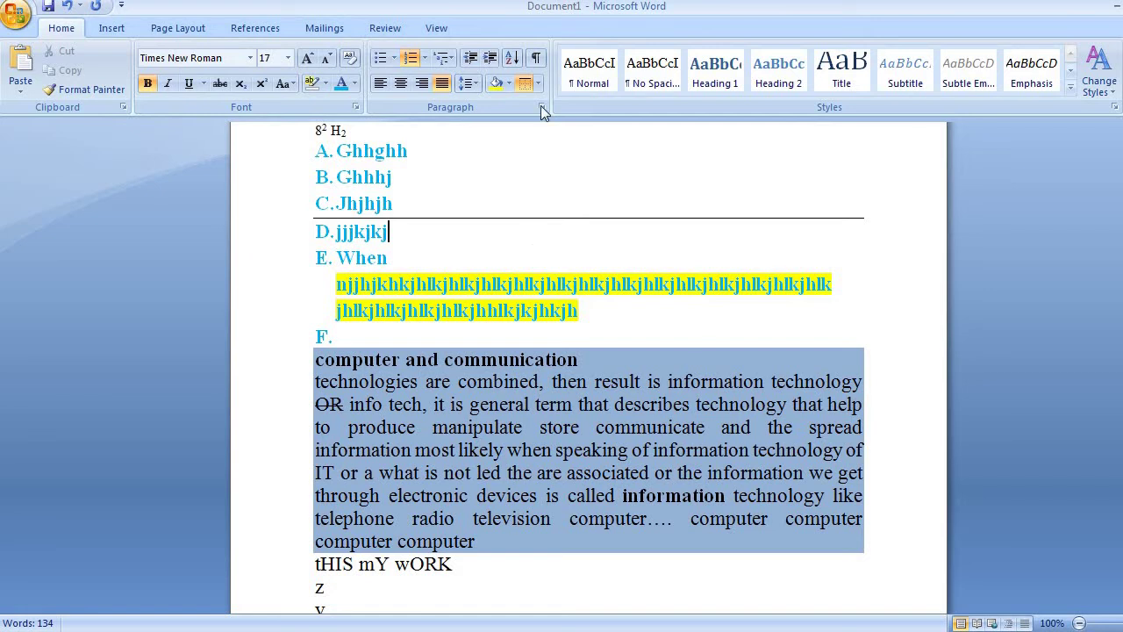
{"action": "left_click", "coordinate": [539, 83]}
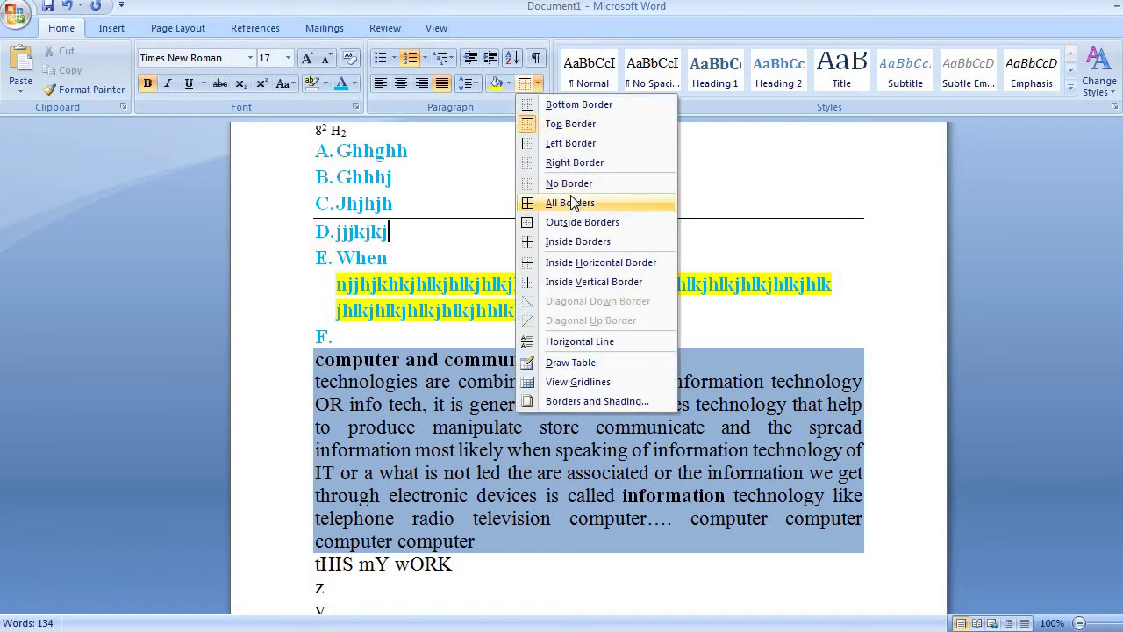
{"action": "left_click", "coordinate": [576, 107]}
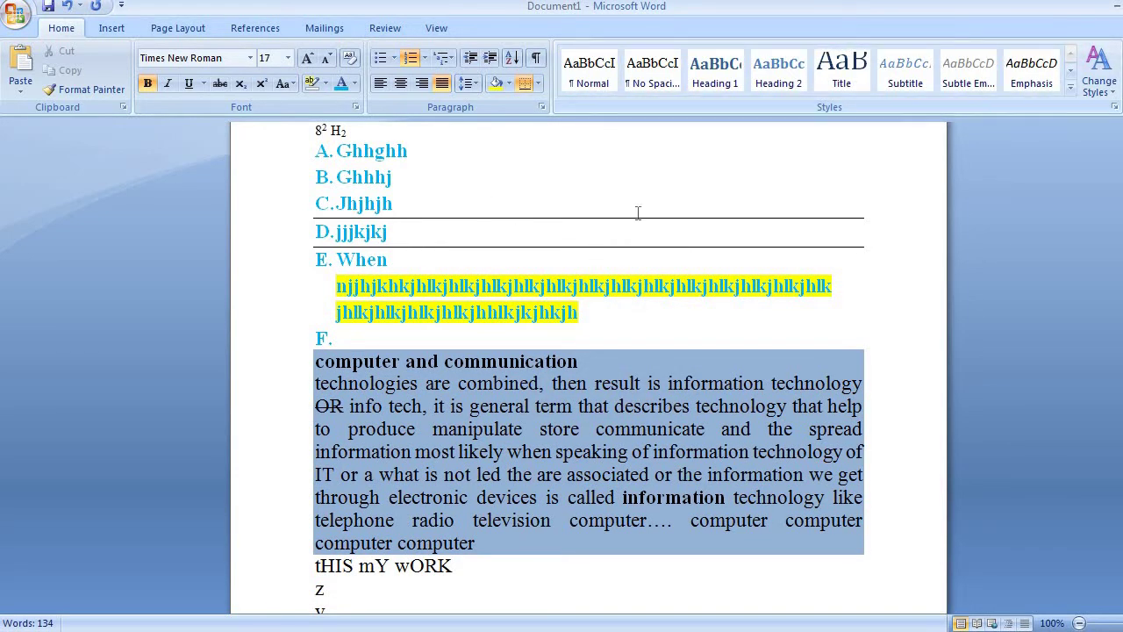
- Select the "computer and communication" heading and clear all of its formatting
{"action": "triple_click", "coordinate": [499, 368]}
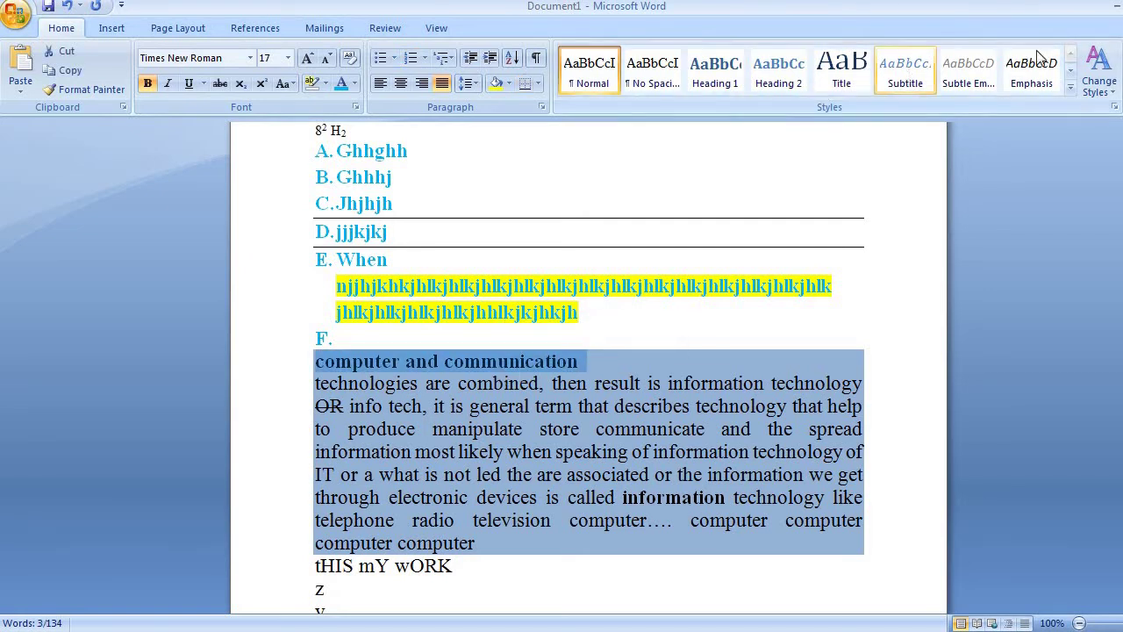
{"action": "left_click", "coordinate": [1070, 87]}
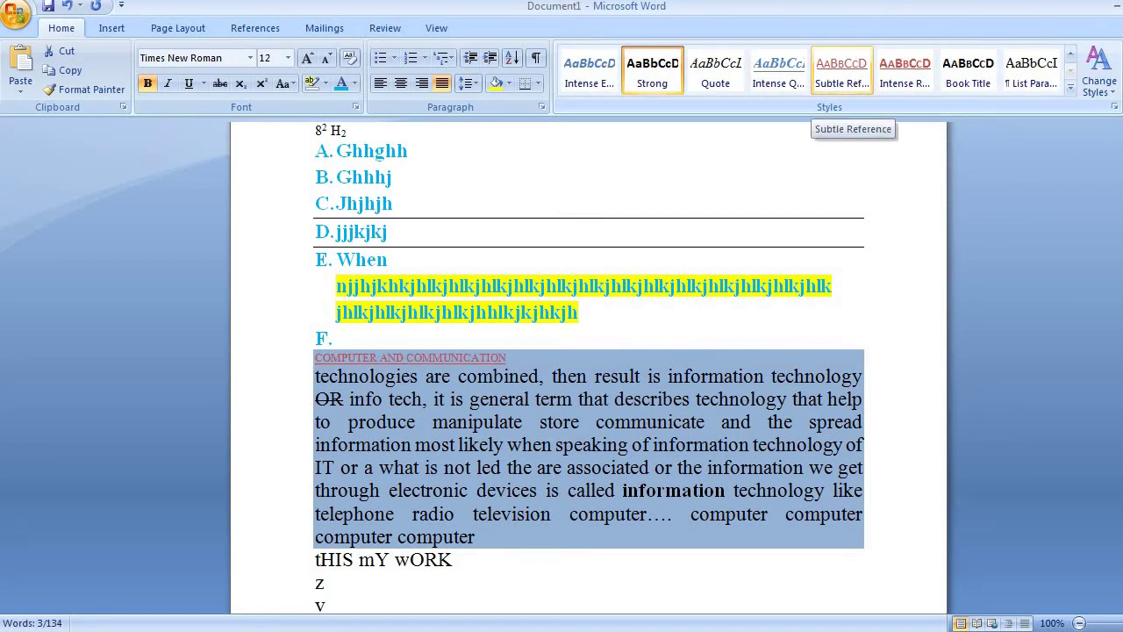
{"action": "left_click", "coordinate": [1070, 87]}
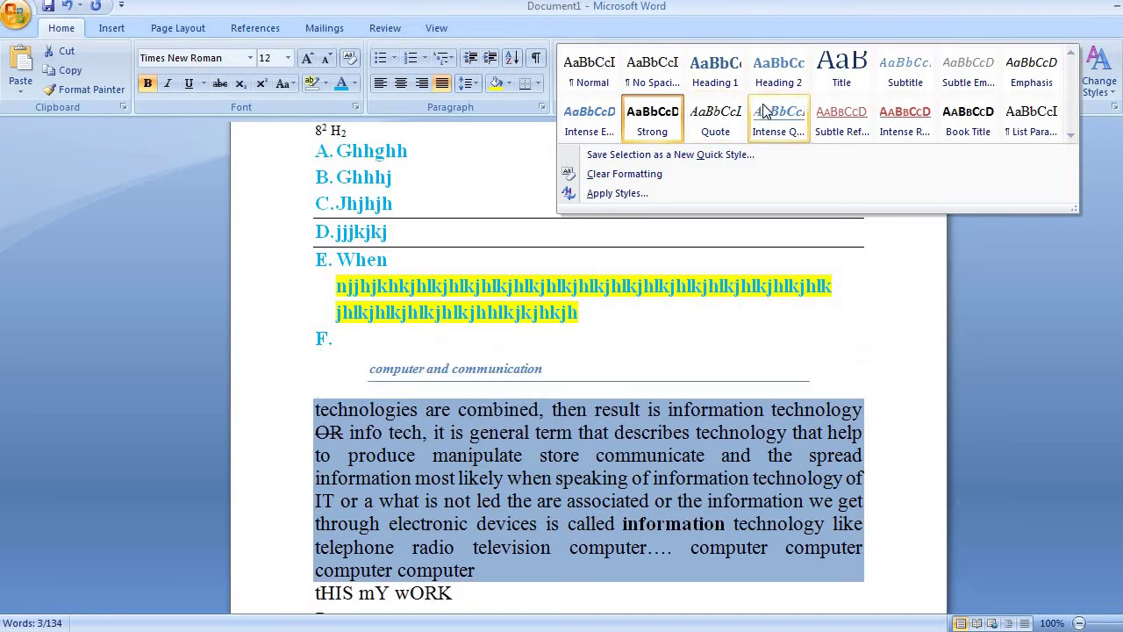
{"action": "left_click", "coordinate": [645, 174]}
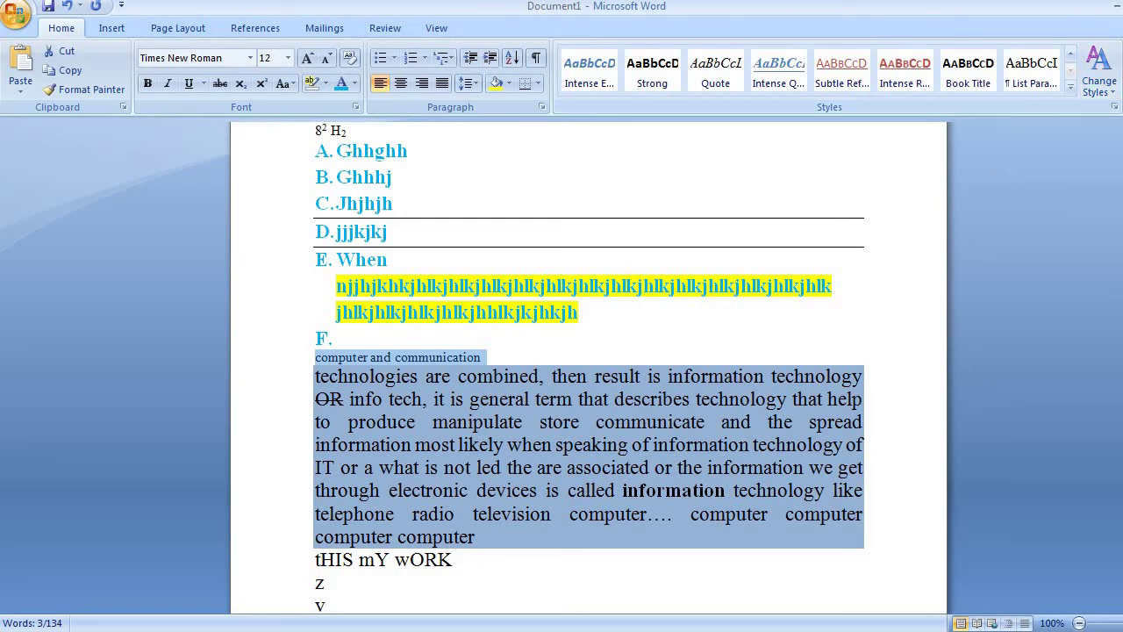
- Change the document's style set to Formal
{"action": "left_click", "coordinate": [1112, 93]}
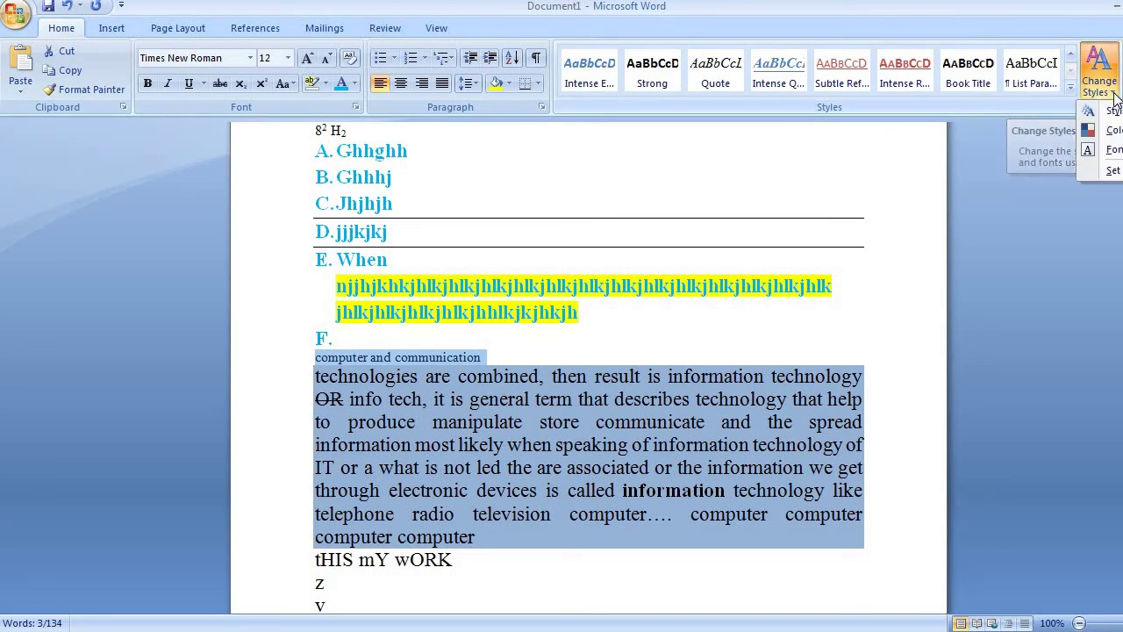
{"action": "mouse_move", "coordinate": [1120, 112]}
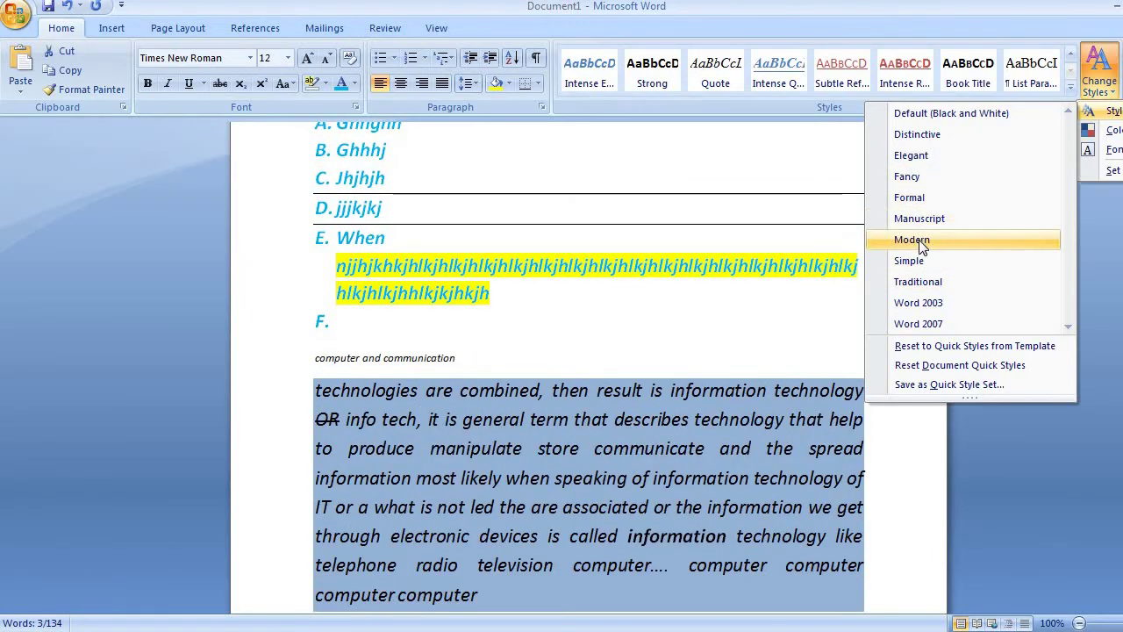
{"action": "left_click", "coordinate": [909, 195]}
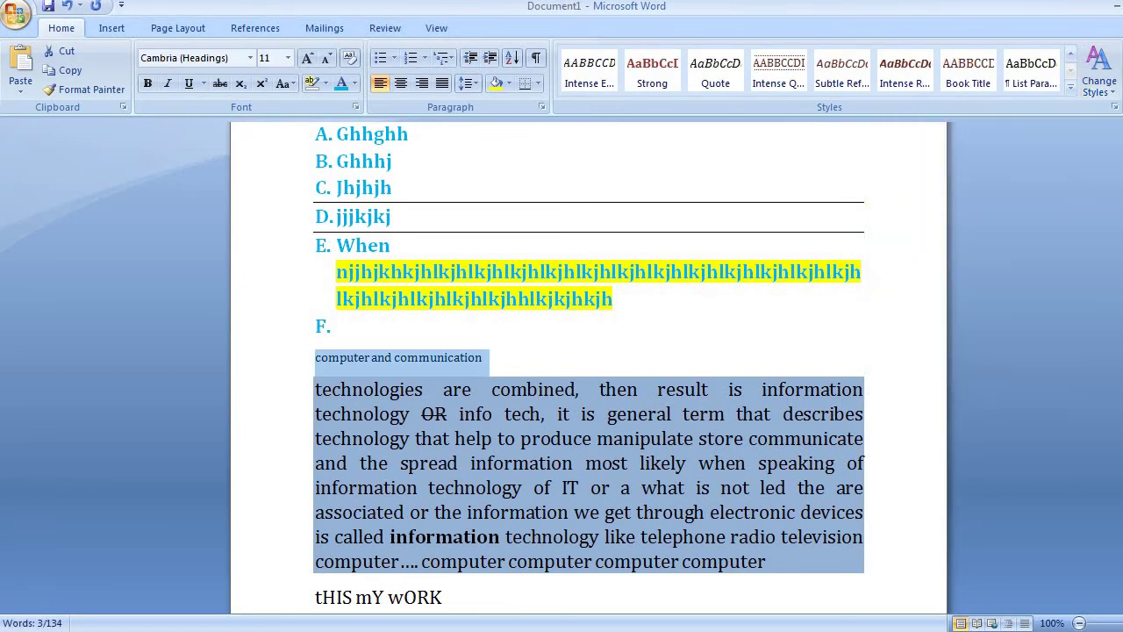
- Change the document's theme colors to Metro and its theme fonts to Office Classic 2
{"action": "left_click", "coordinate": [1109, 93]}
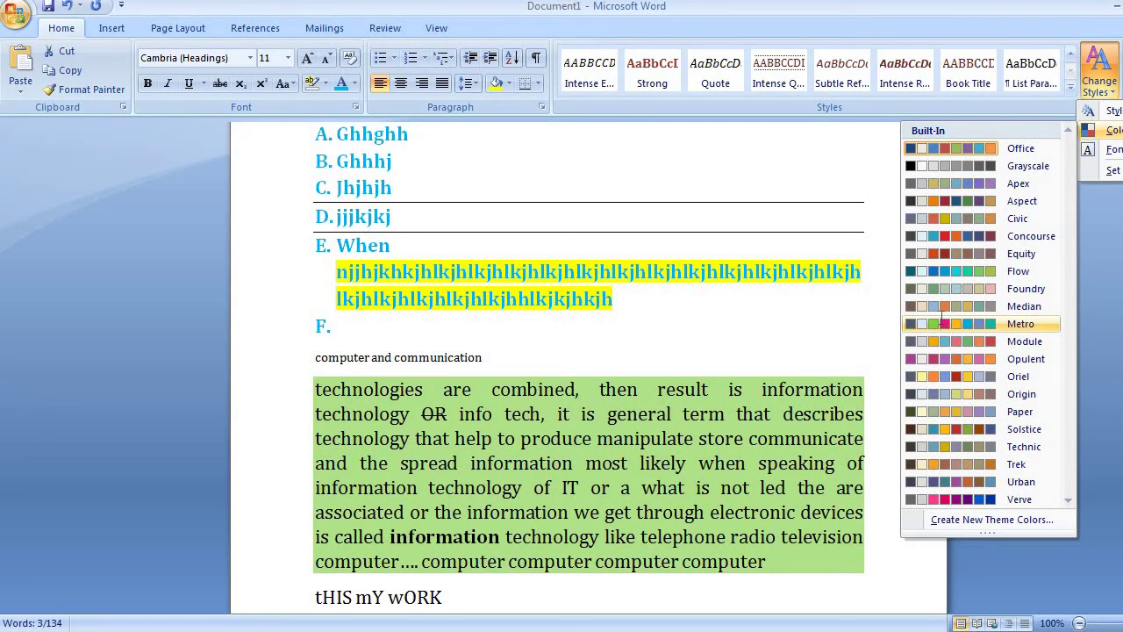
{"action": "left_click", "coordinate": [941, 318]}
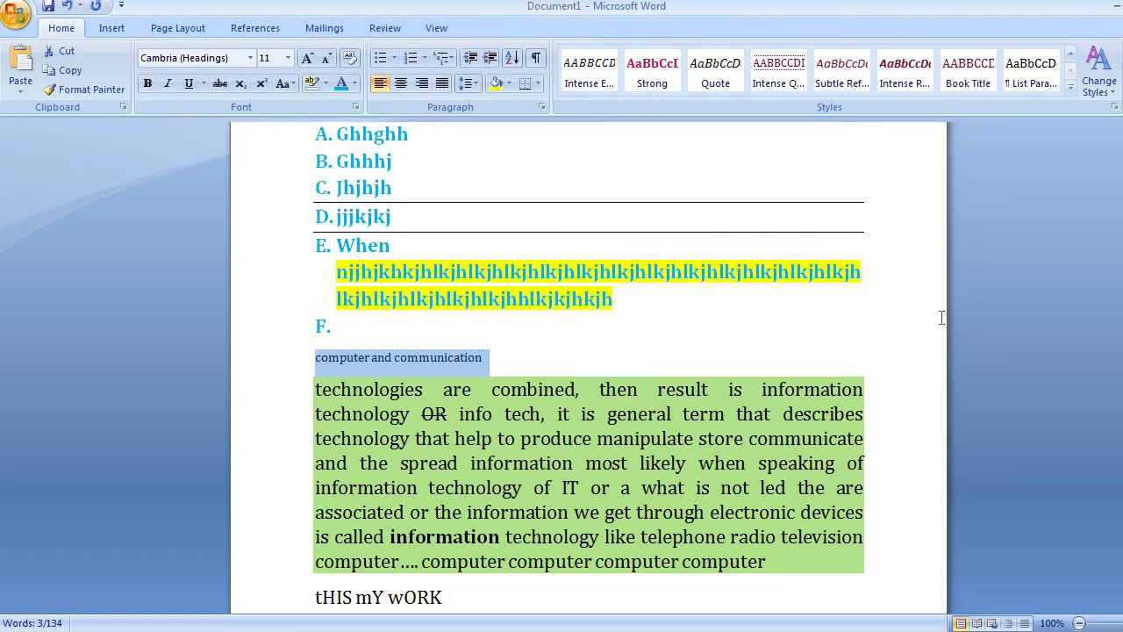
{"action": "left_click", "coordinate": [1099, 83]}
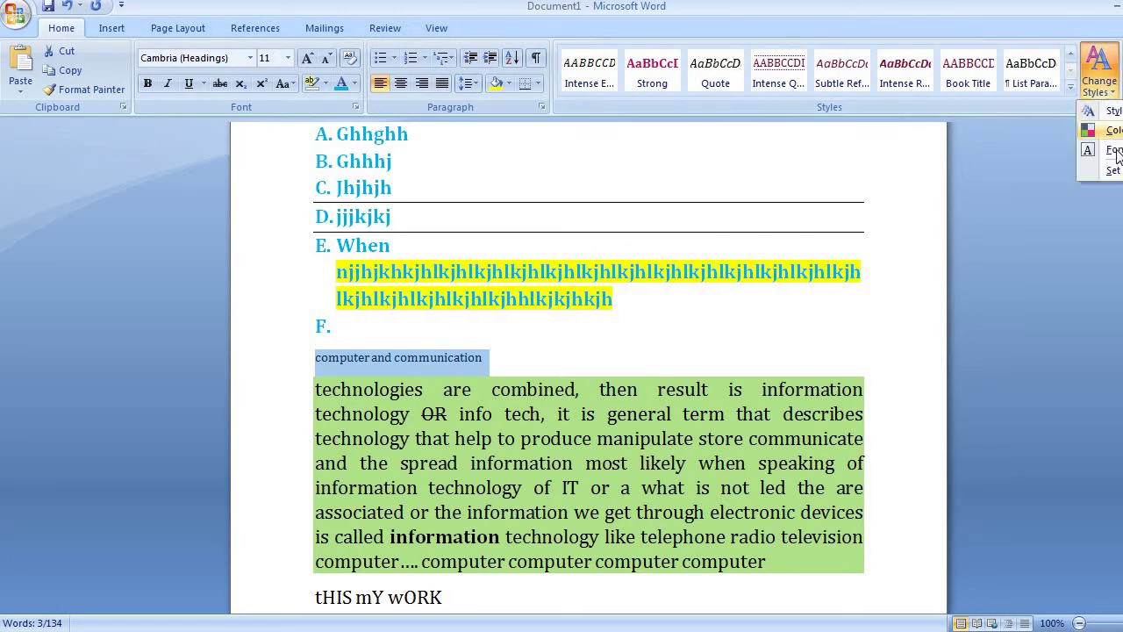
{"action": "mouse_move", "coordinate": [1116, 152]}
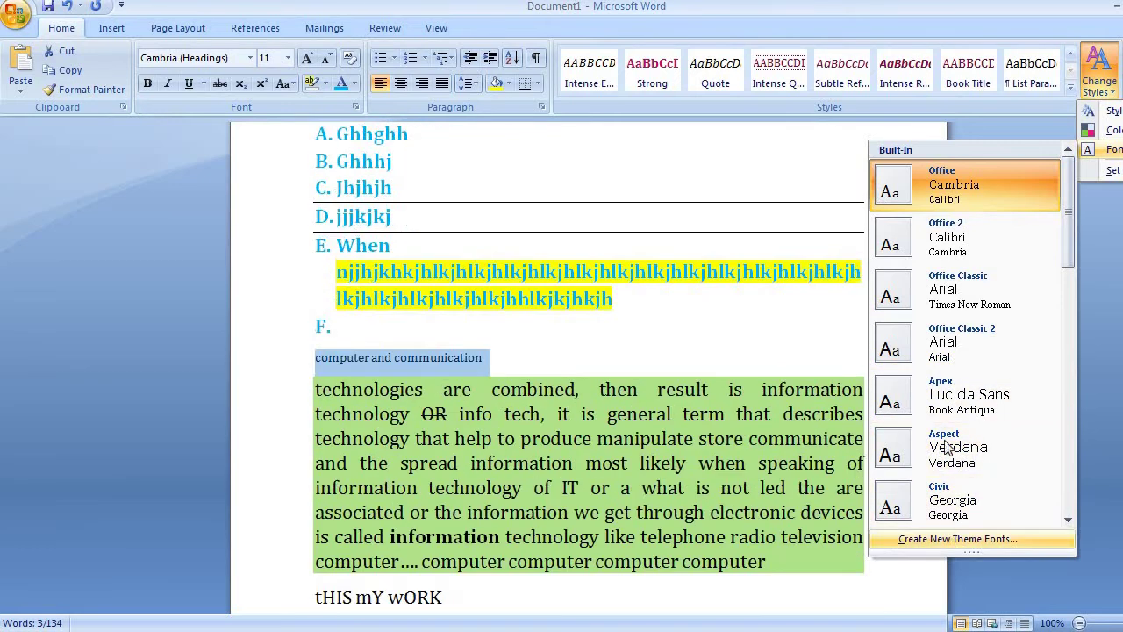
{"action": "left_click", "coordinate": [948, 351]}
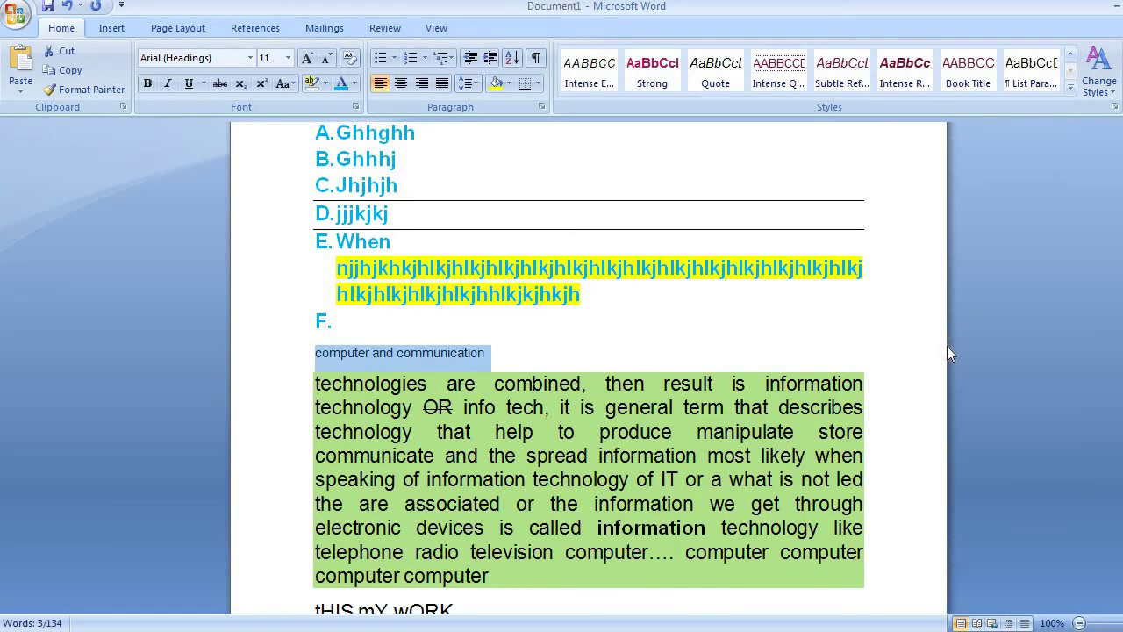
- Restore the document window to a smaller size and search the whole document for "are"
{"action": "left_click", "coordinate": [1122, 6]}
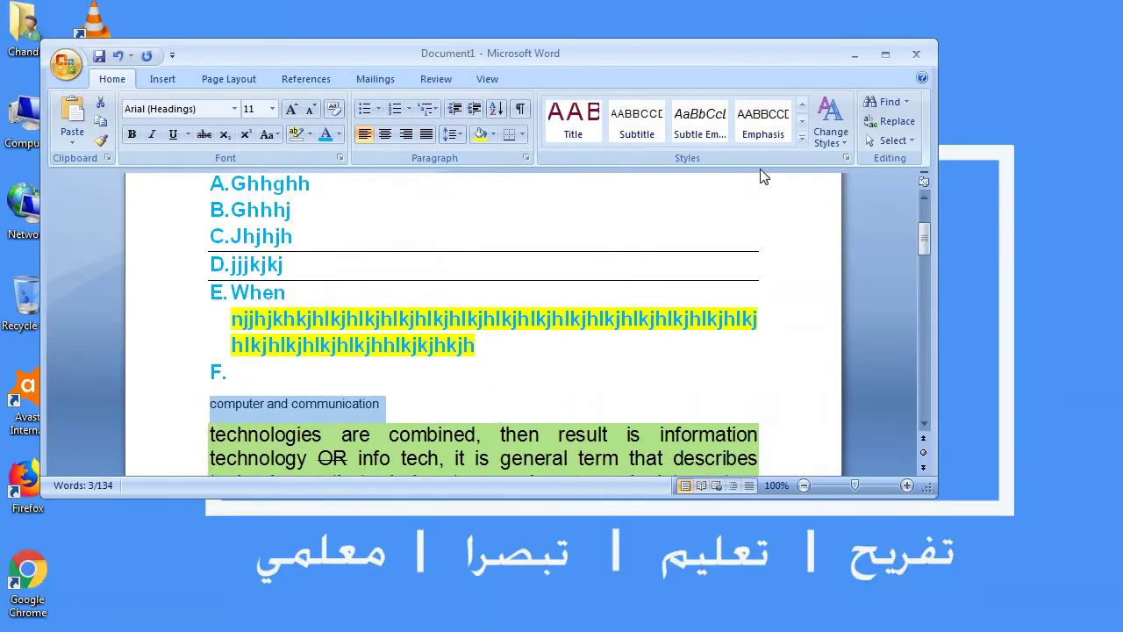
{"action": "left_click", "coordinate": [888, 104]}
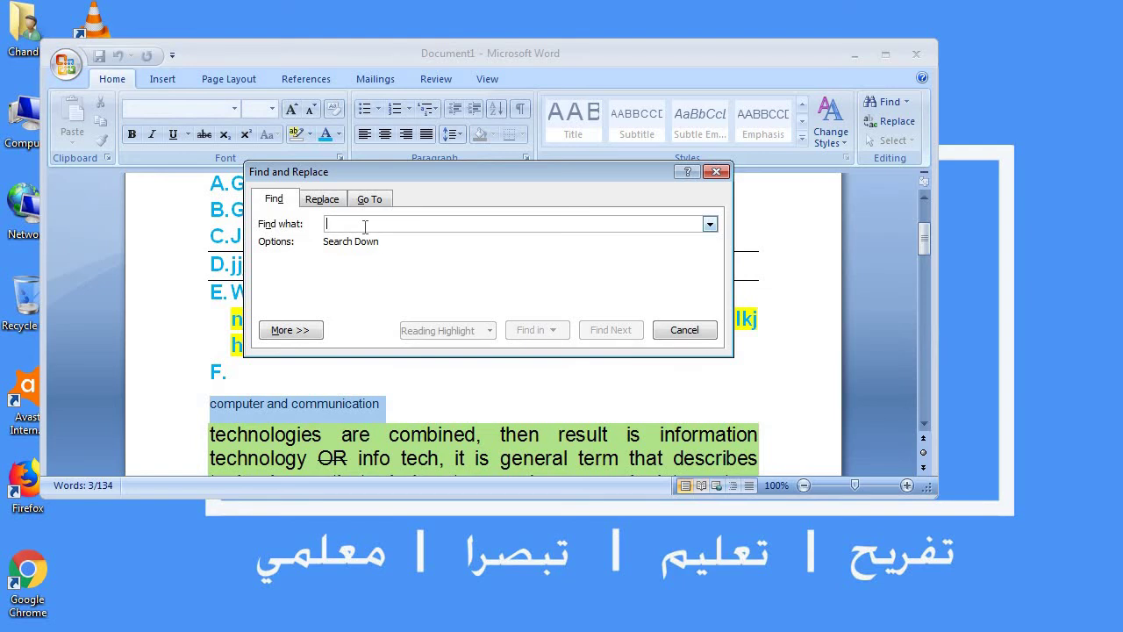
{"action": "type", "text": "are"}
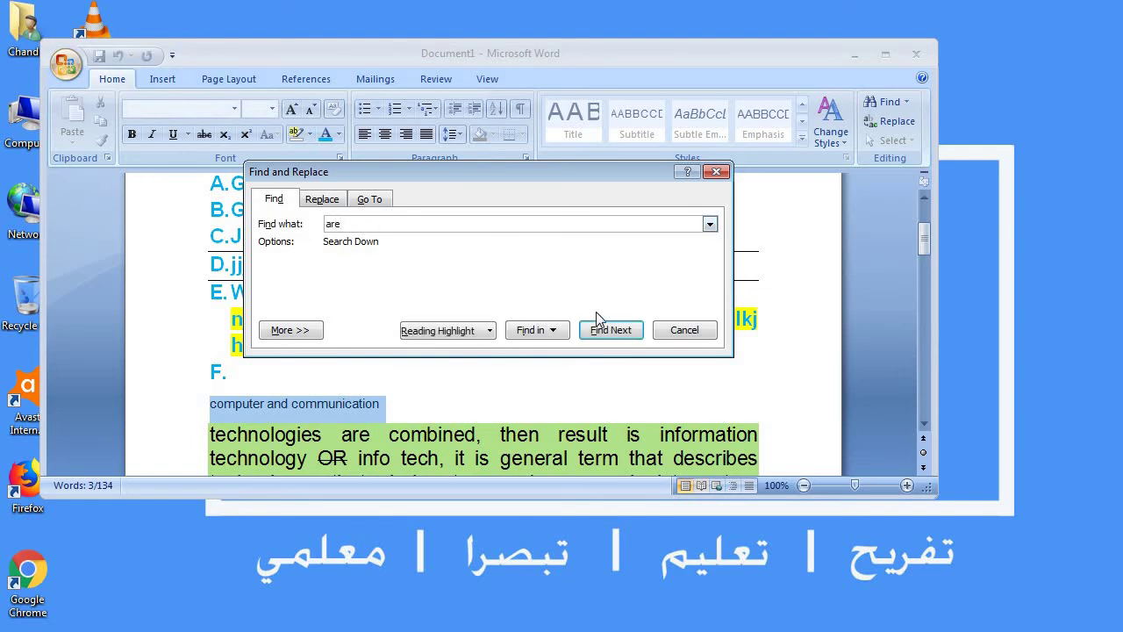
{"action": "left_click", "coordinate": [607, 330]}
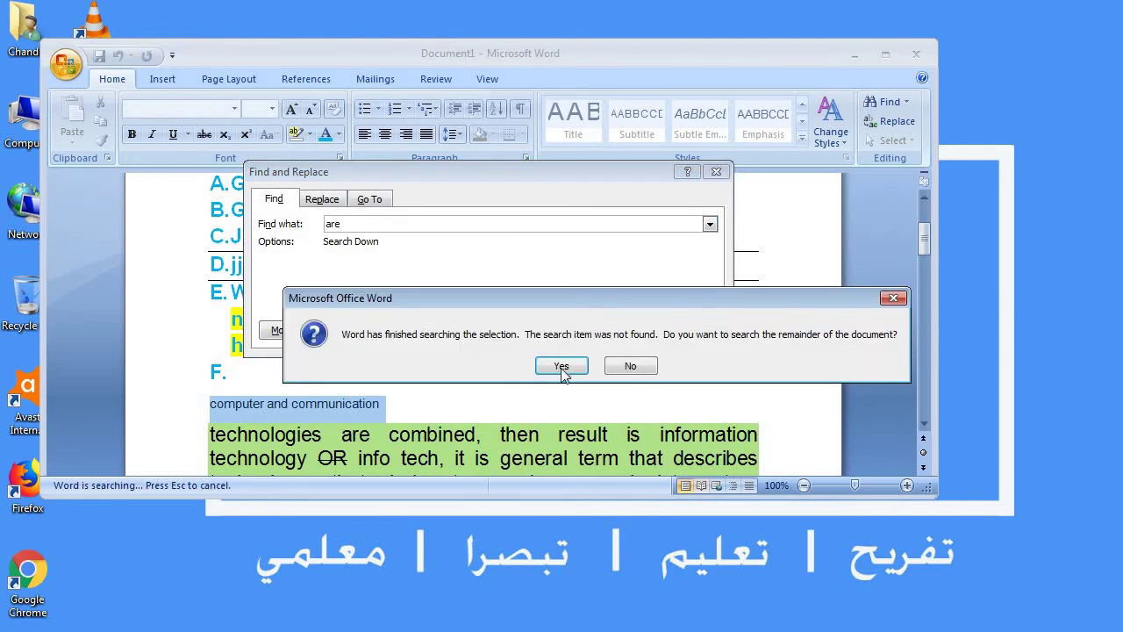
{"action": "left_click", "coordinate": [561, 366]}
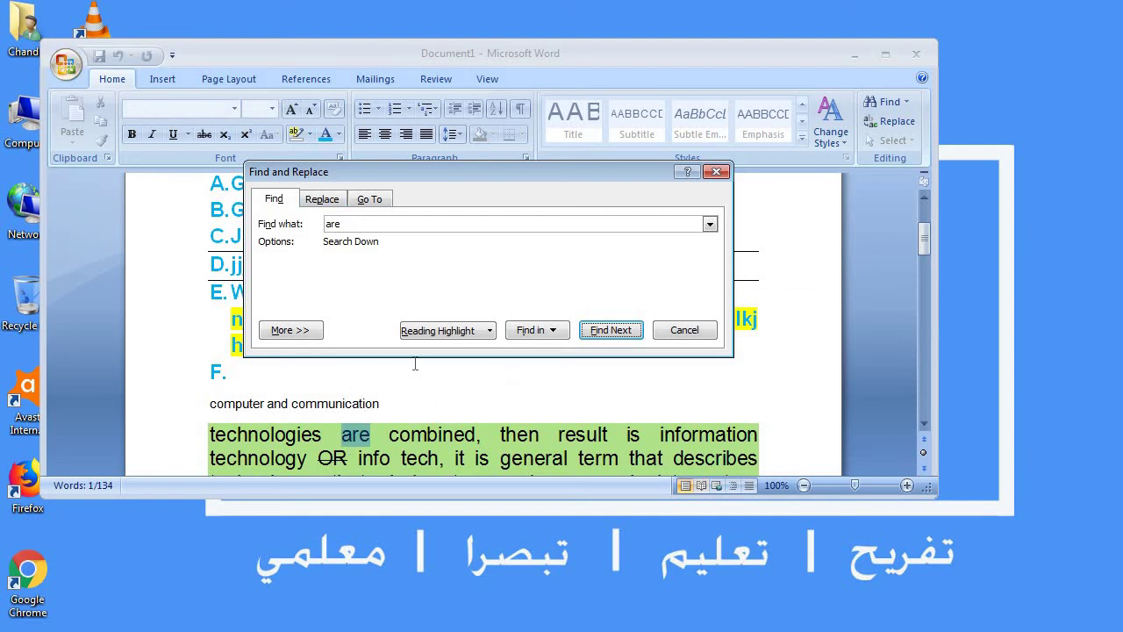
- Close the search and replace the next occurrence of "are" in the green-shaded paragraph with "is"
{"action": "left_click", "coordinate": [686, 331]}
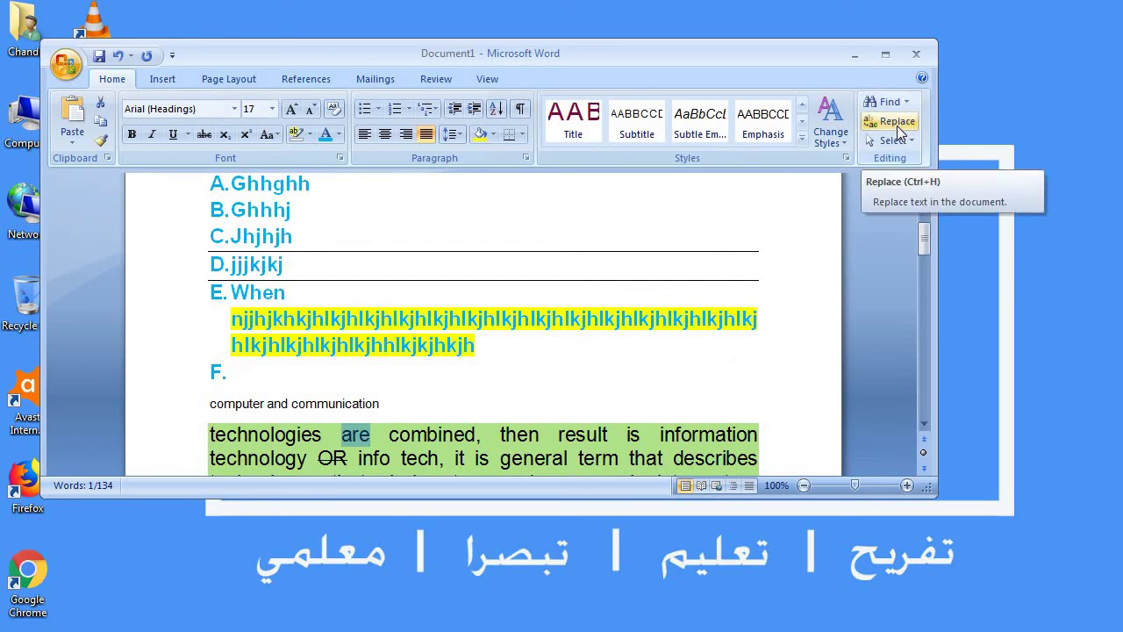
{"action": "left_click", "coordinate": [455, 435]}
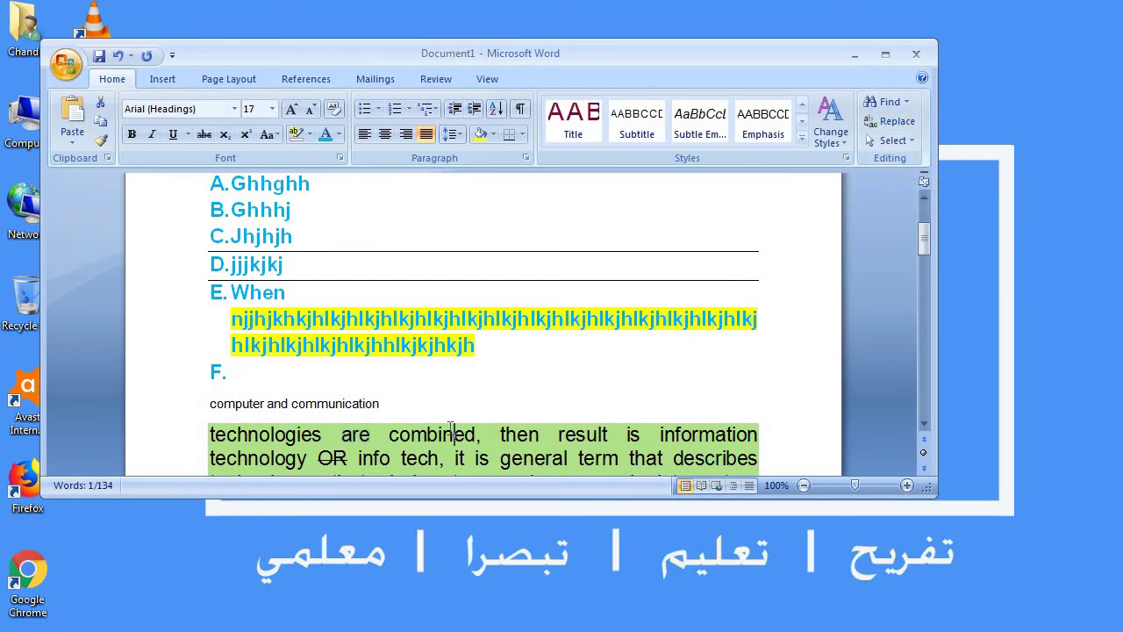
{"action": "left_click", "coordinate": [893, 121]}
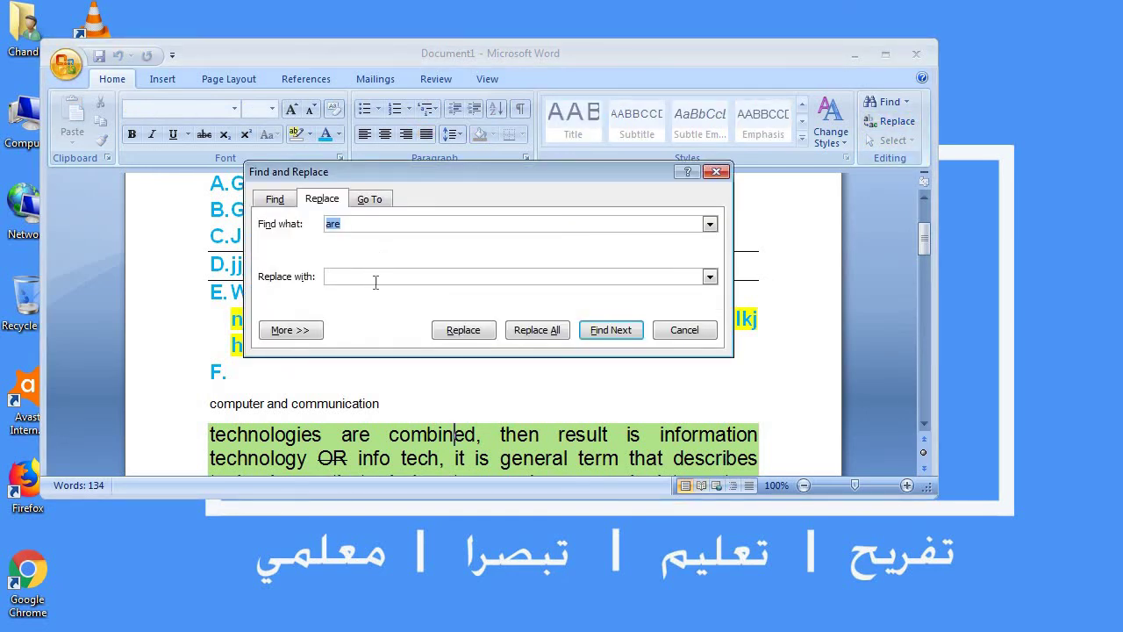
{"action": "left_click", "coordinate": [370, 278]}
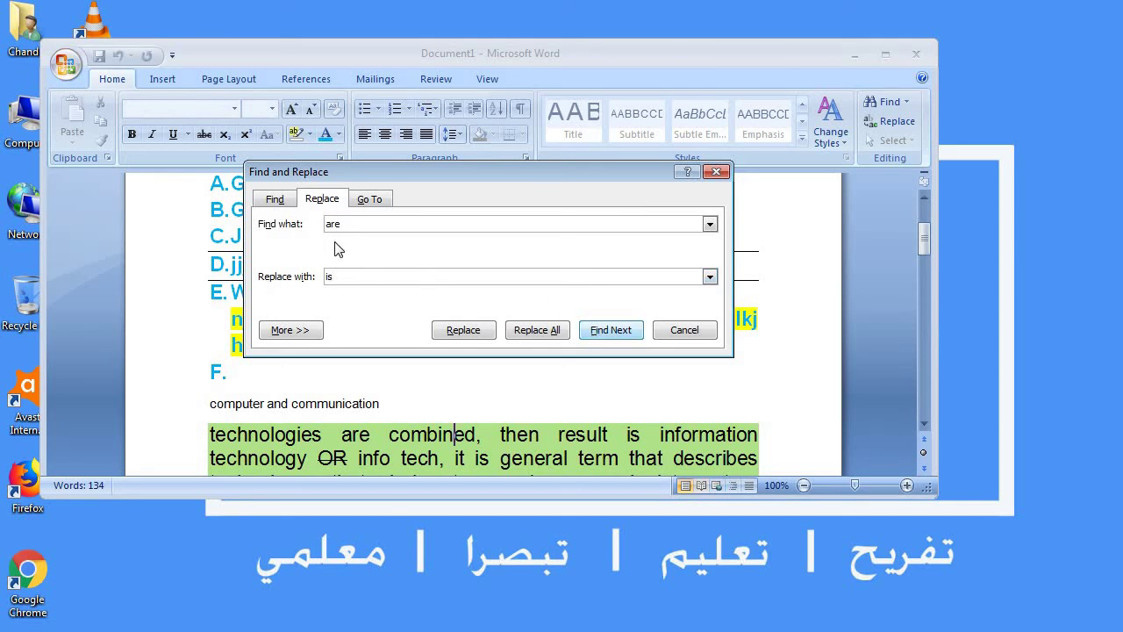
{"action": "left_click", "coordinate": [611, 332]}
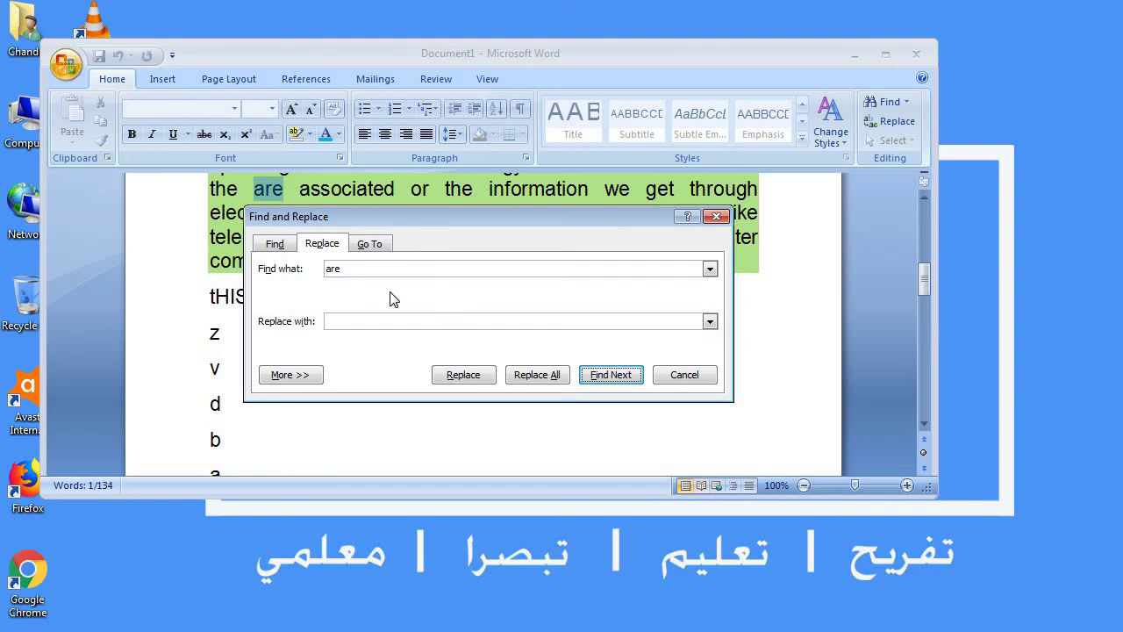
{"action": "left_click", "coordinate": [357, 320]}
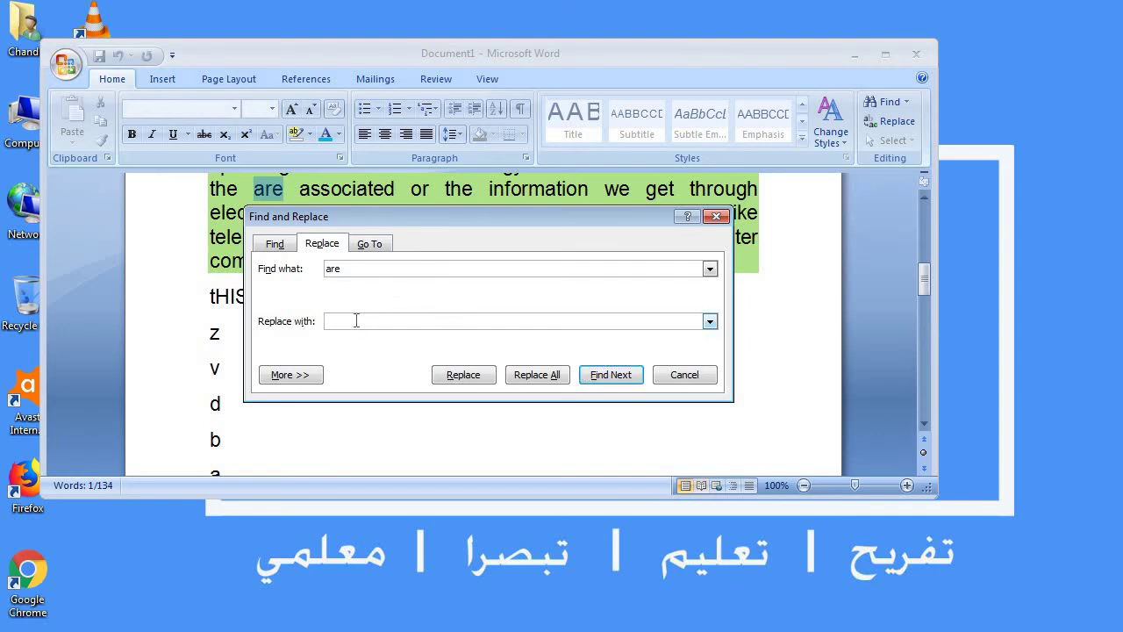
{"action": "left_click", "coordinate": [464, 375]}
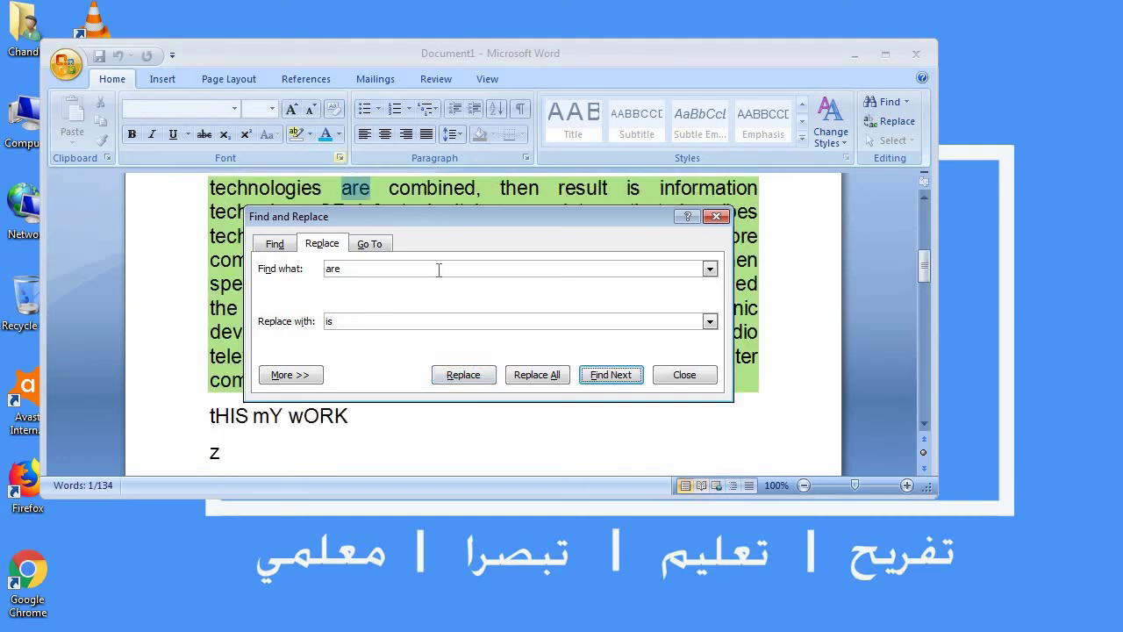
- Replace all remaining occurrences of "are" in the document with "is" and close the replace dialog
{"action": "left_click", "coordinate": [529, 375]}
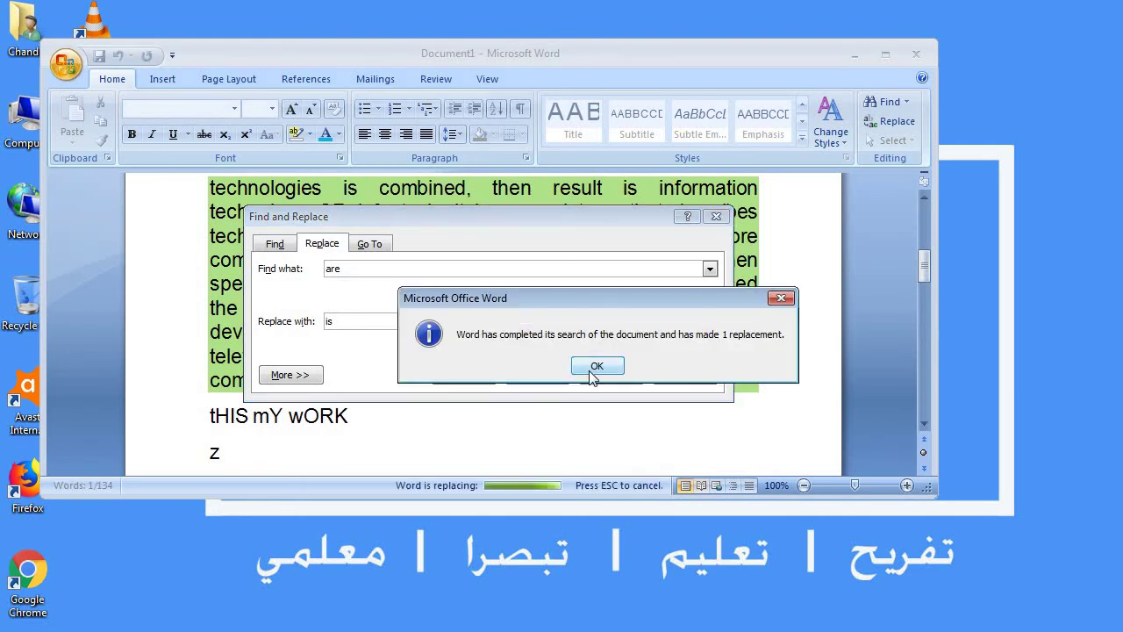
{"action": "left_click", "coordinate": [594, 368]}
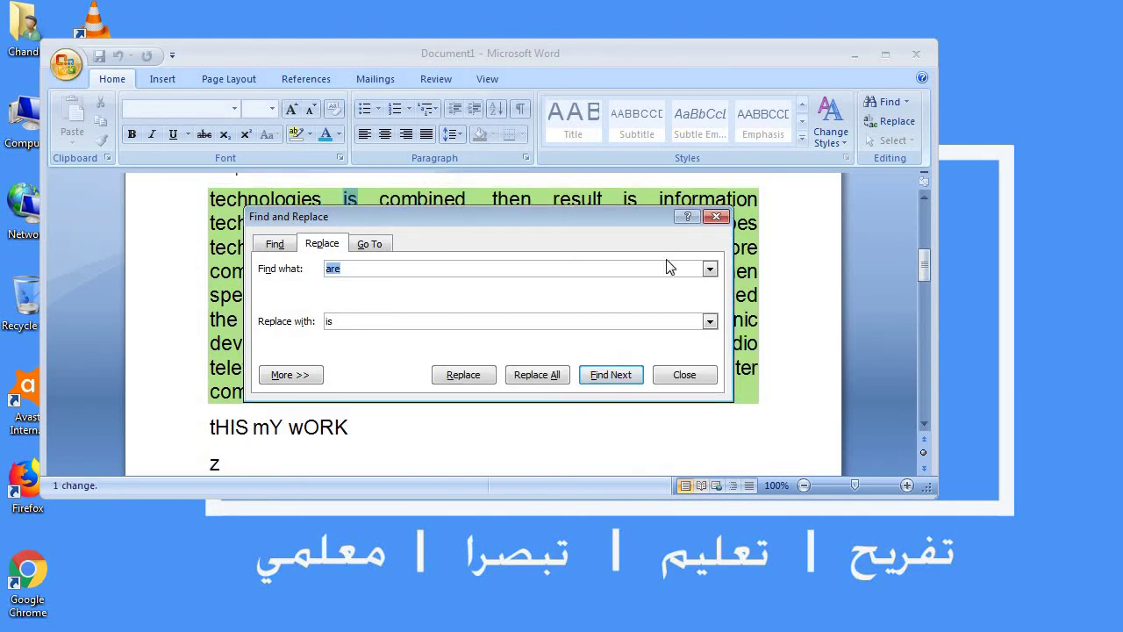
{"action": "left_click", "coordinate": [716, 216]}
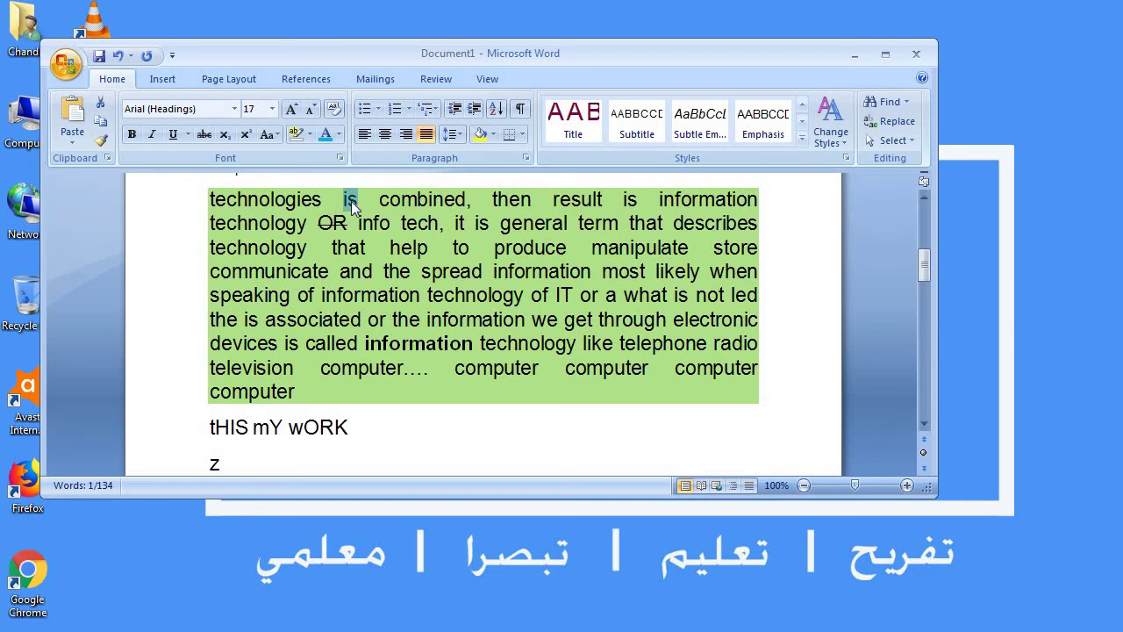
- Go to line number 3 of the document and close the navigation dialog
{"action": "left_click", "coordinate": [907, 104]}
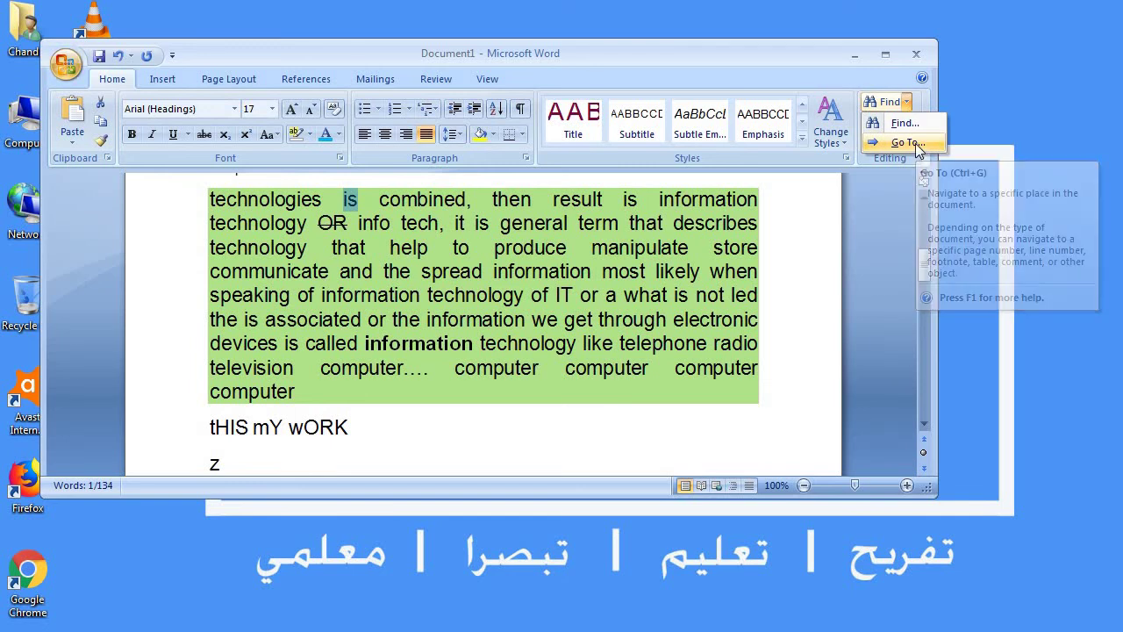
{"action": "left_click", "coordinate": [918, 146]}
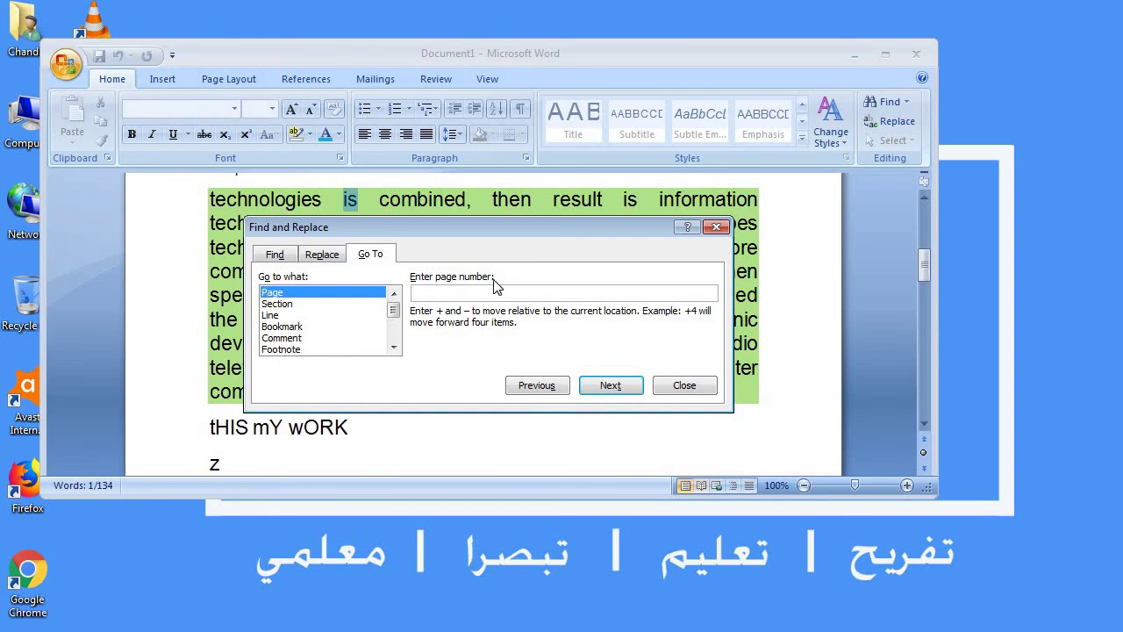
{"action": "left_click", "coordinate": [277, 315]}
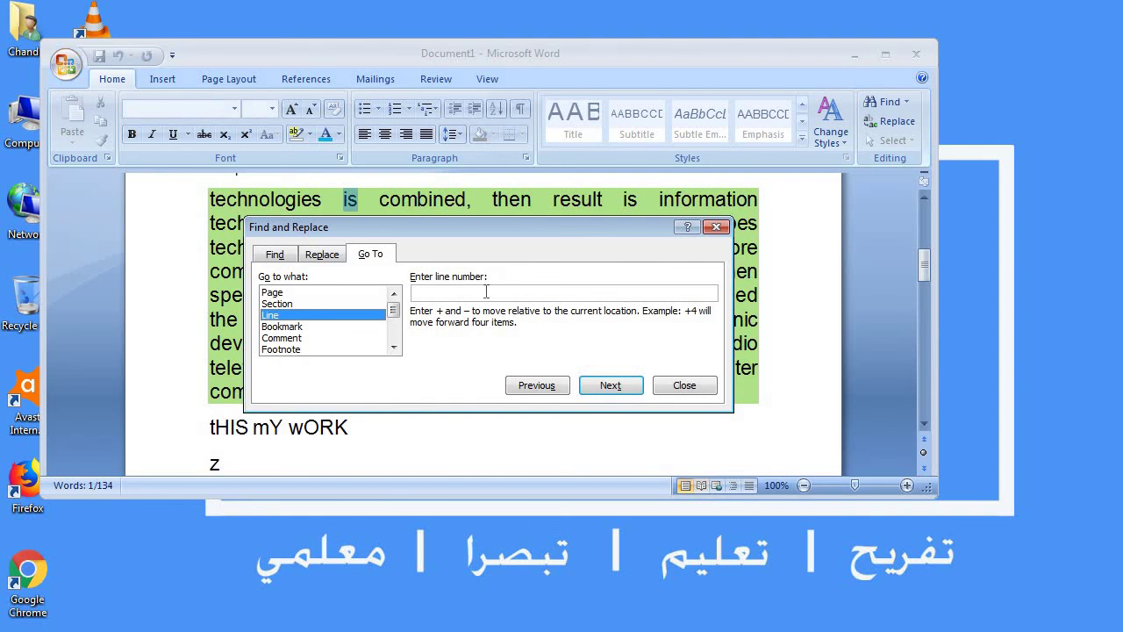
{"action": "type", "text": "3"}
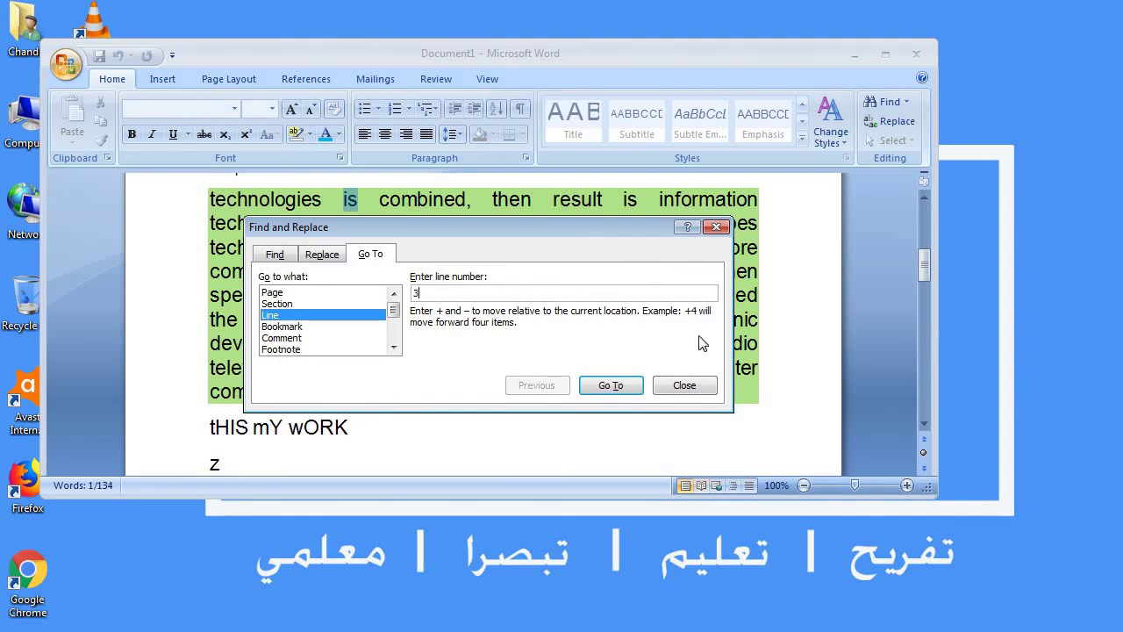
{"action": "left_click", "coordinate": [600, 388]}
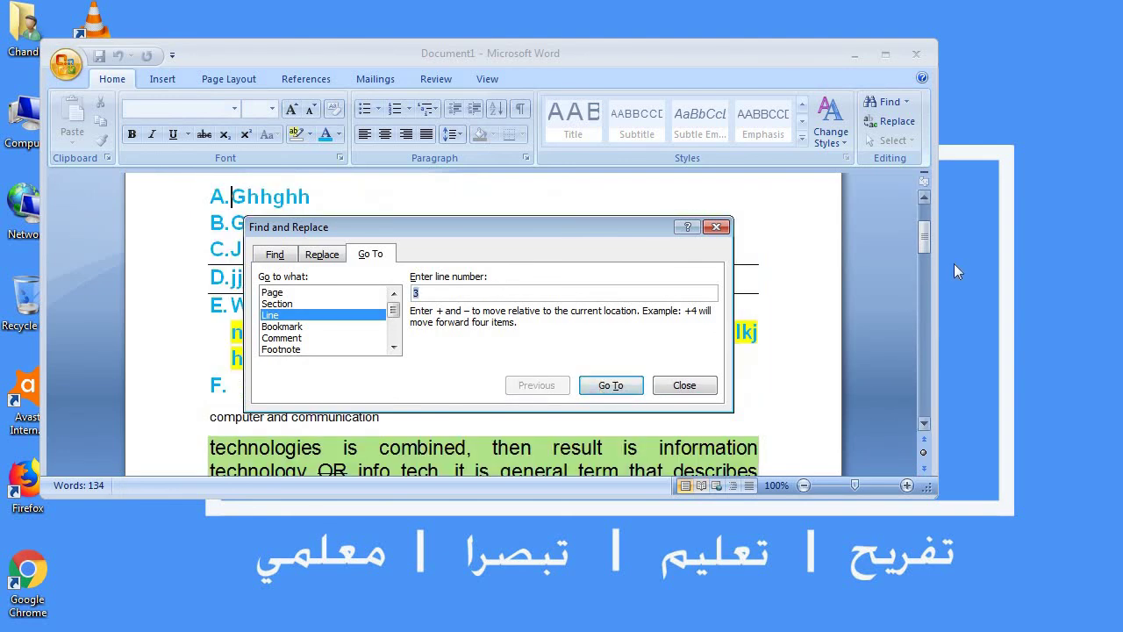
{"action": "left_click", "coordinate": [717, 228]}
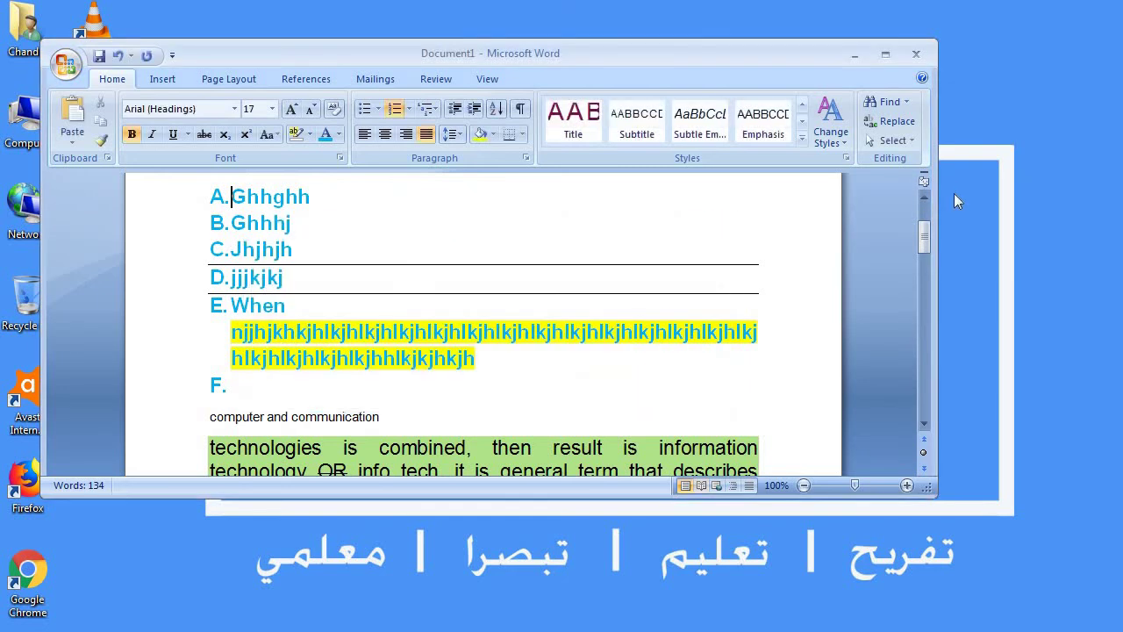
- Examine the first lines of the document to check which one is the third line
{"action": "left_click", "coordinate": [924, 200]}
{"action": "left_click", "coordinate": [924, 200]}
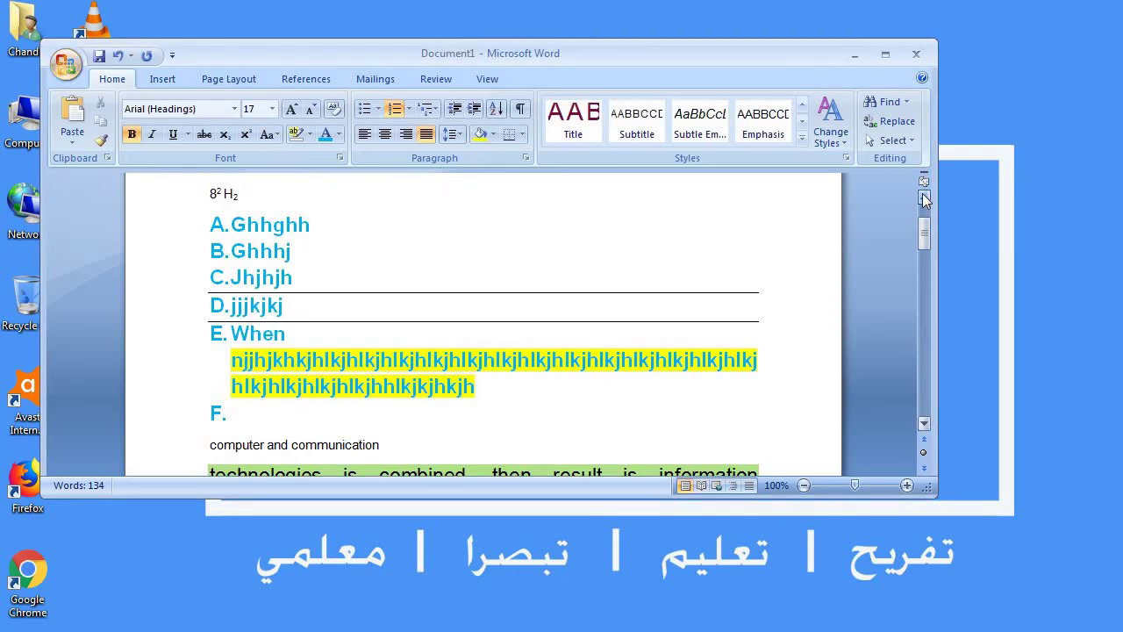
{"action": "left_click", "coordinate": [924, 200]}
{"action": "left_click", "coordinate": [923, 200]}
{"action": "left_click", "coordinate": [924, 200]}
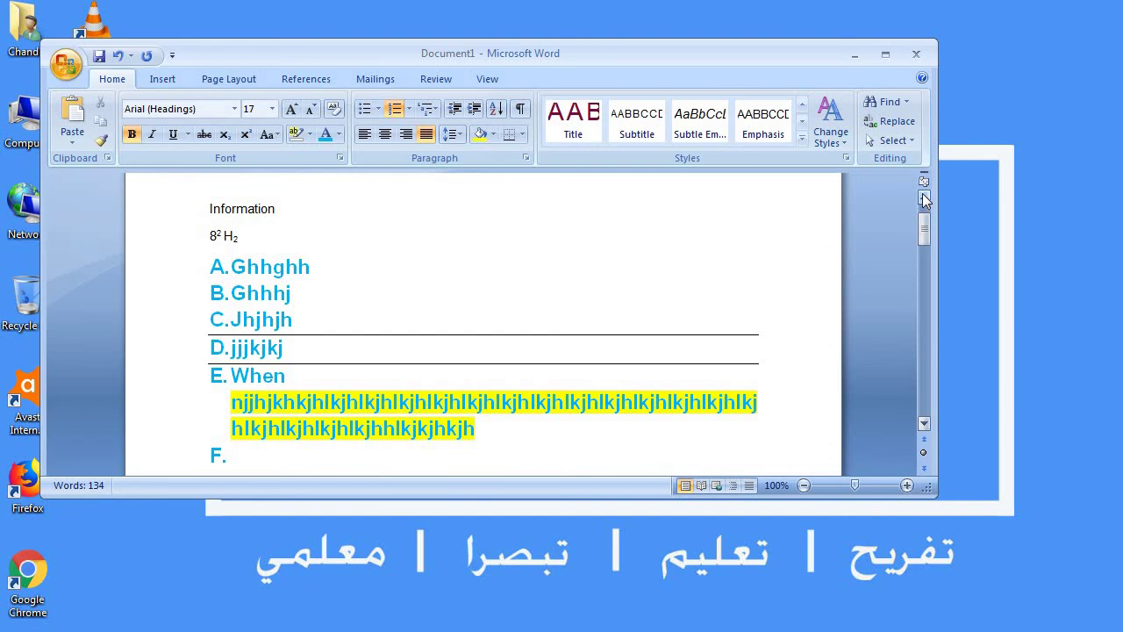
{"action": "left_click", "coordinate": [923, 200]}
{"action": "left_click", "coordinate": [924, 200]}
{"action": "left_click", "coordinate": [924, 200]}
{"action": "left_click", "coordinate": [923, 200]}
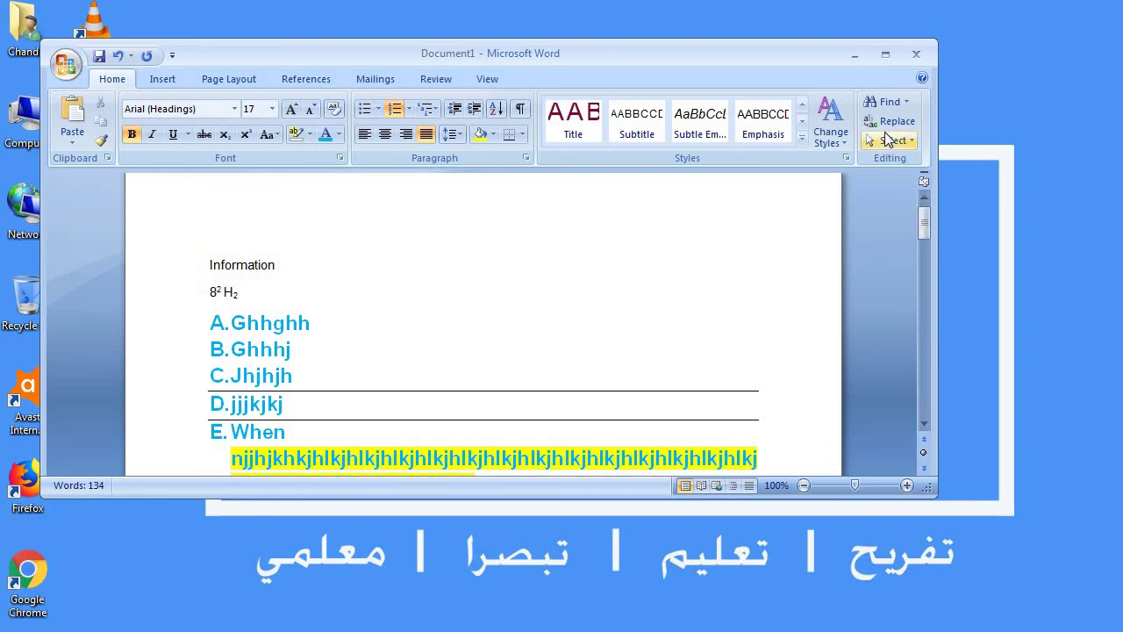
- Go to line number 1 of the document and view the area around the "Information" line
{"action": "left_click", "coordinate": [907, 103]}
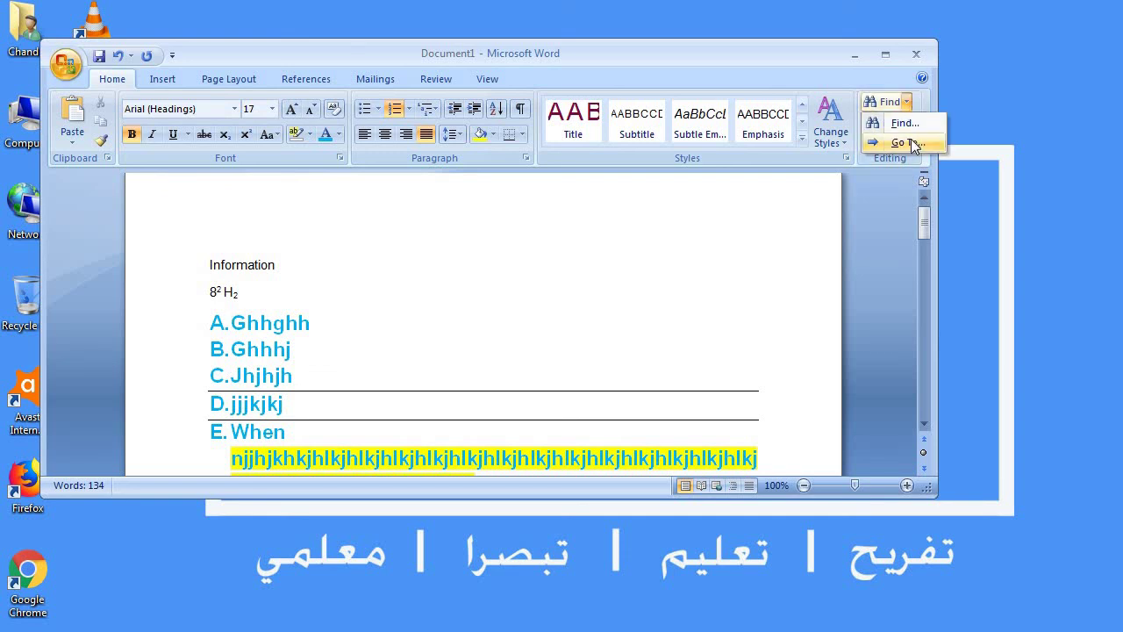
{"action": "left_click", "coordinate": [909, 143]}
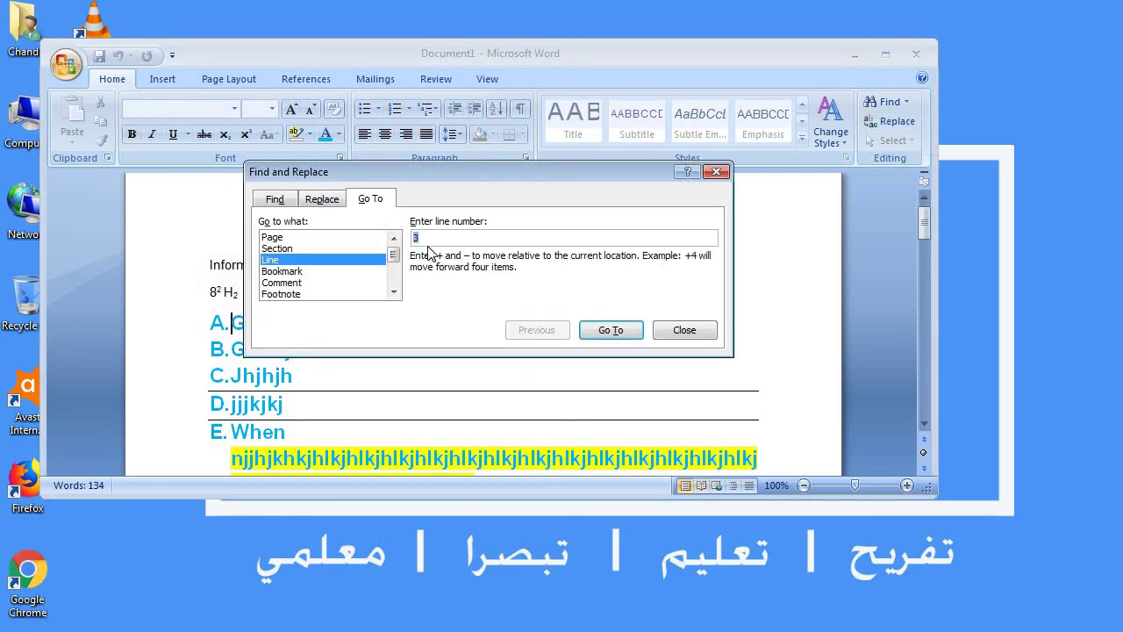
{"action": "type", "text": "1"}
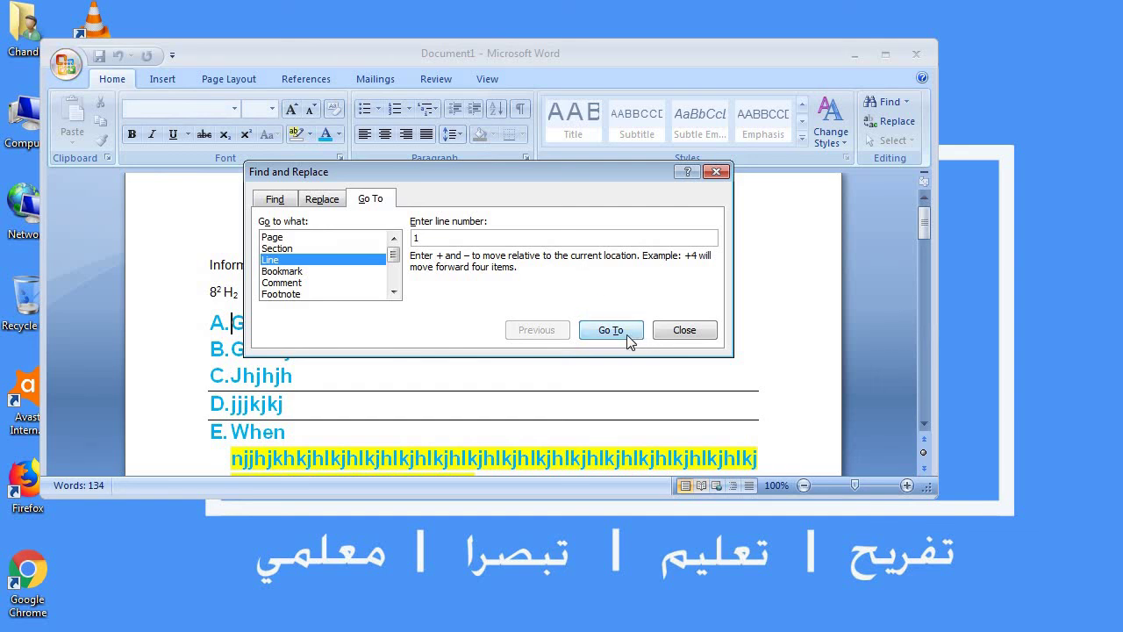
{"action": "left_click", "coordinate": [628, 340]}
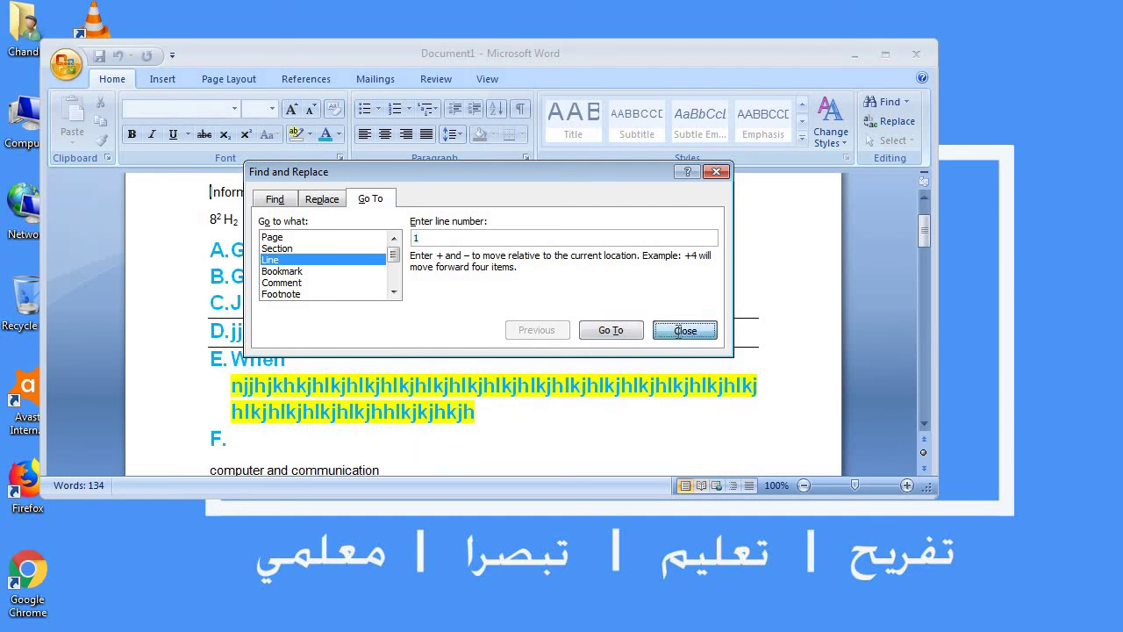
{"action": "left_click", "coordinate": [676, 334]}
{"action": "left_click", "coordinate": [924, 201]}
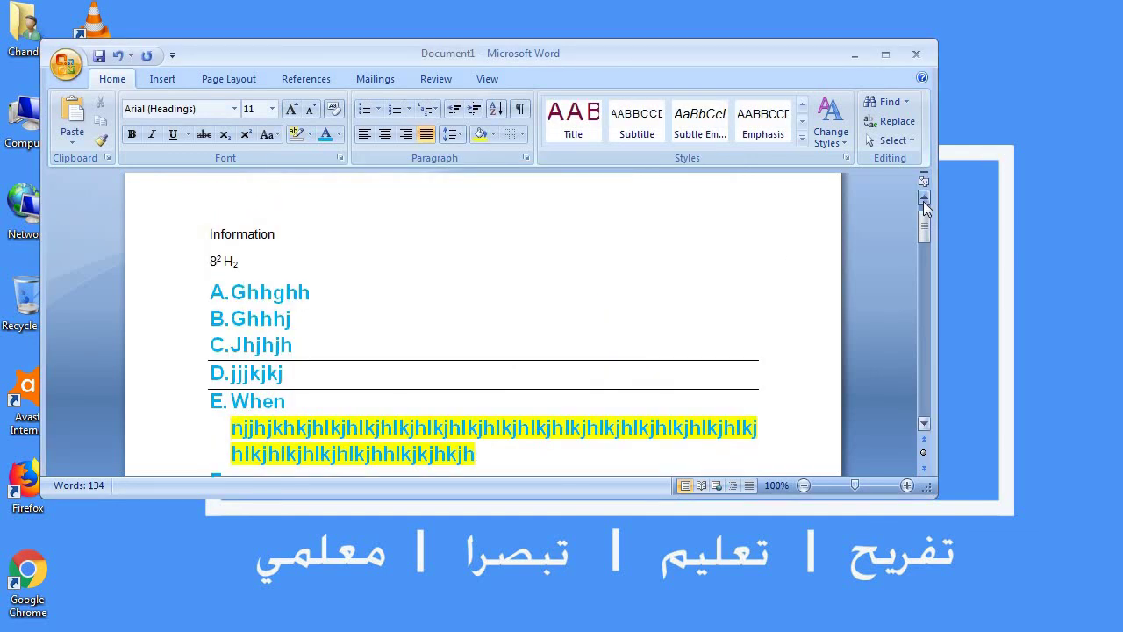
{"action": "left_click", "coordinate": [924, 201]}
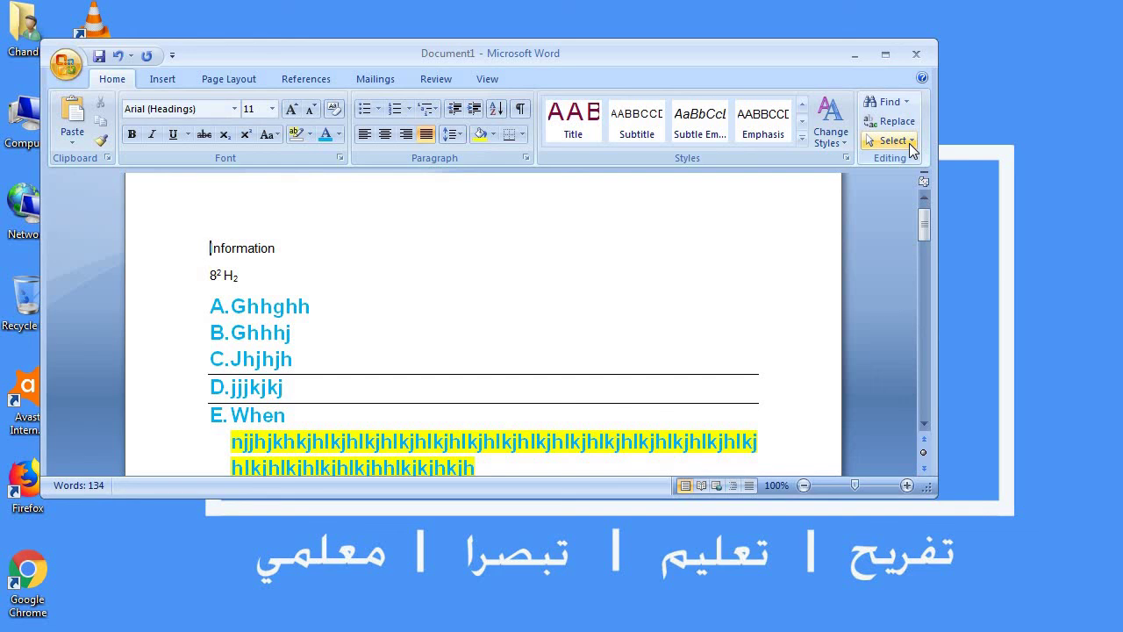
- Select the entire document and deselect it, two times in a row
{"action": "left_click", "coordinate": [913, 149]}
{"action": "left_click", "coordinate": [910, 162]}
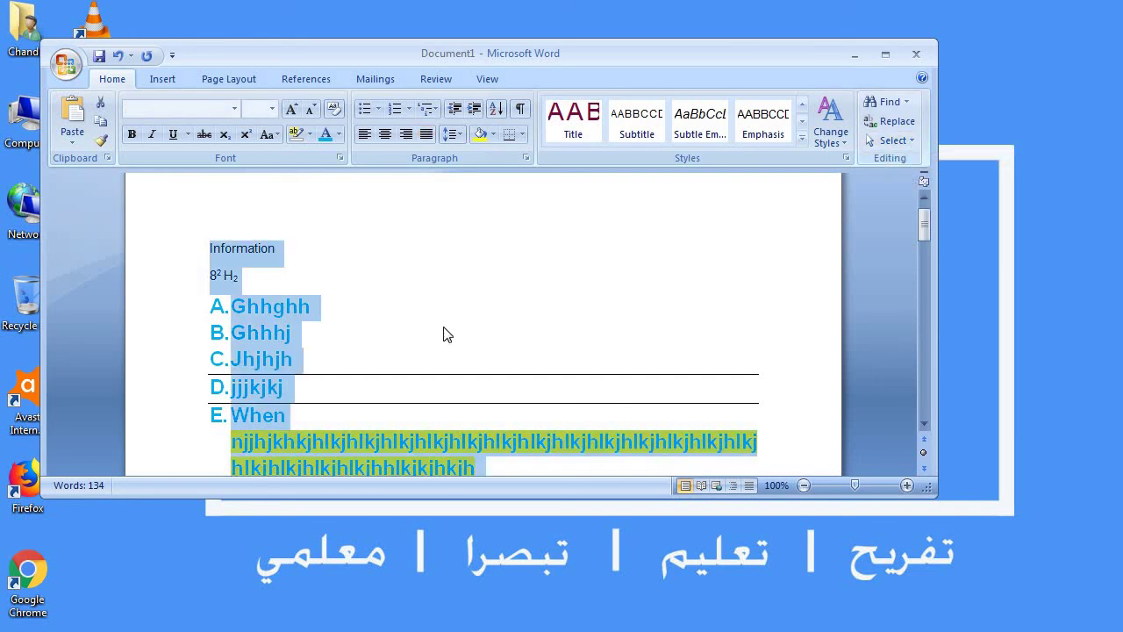
{"action": "left_click", "coordinate": [398, 319]}
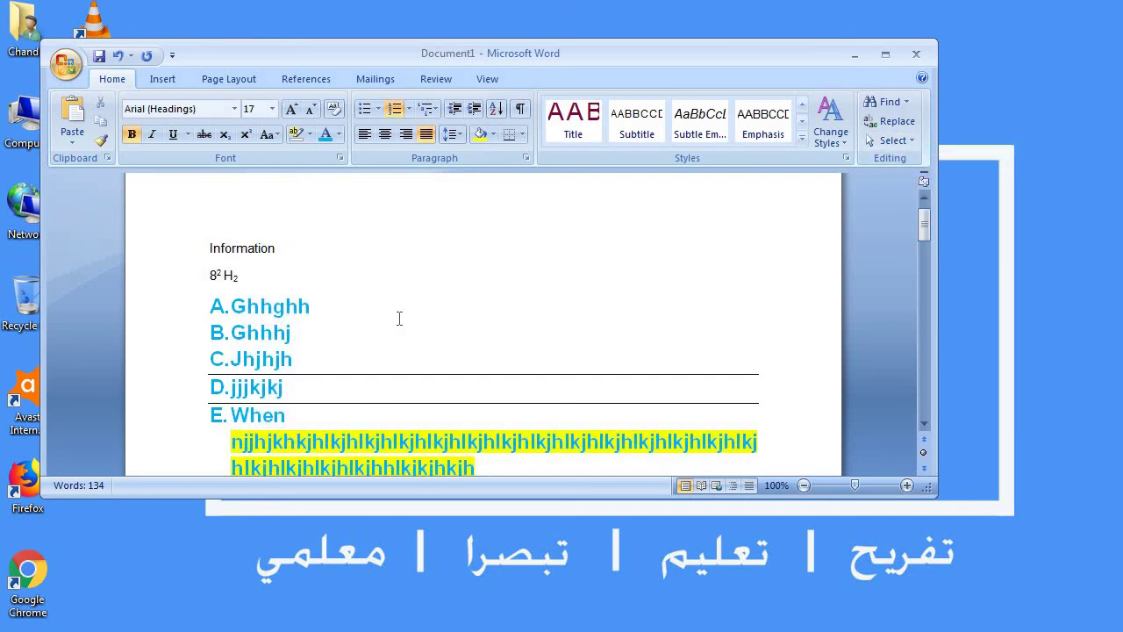
{"action": "key", "text": "ctrl+a"}
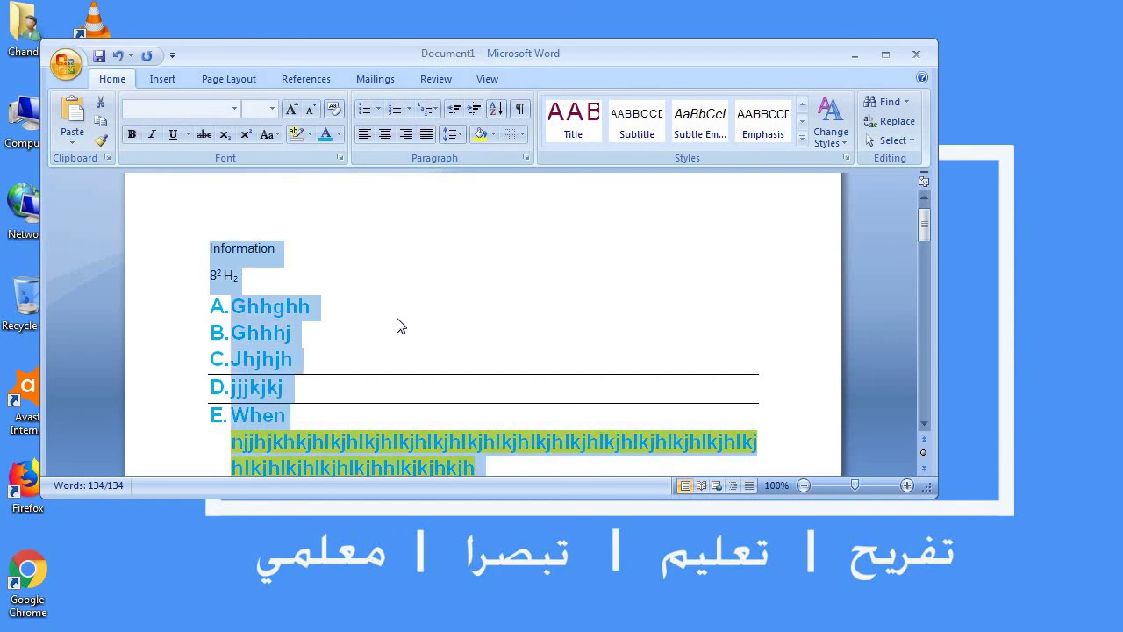
{"action": "left_click", "coordinate": [398, 319]}
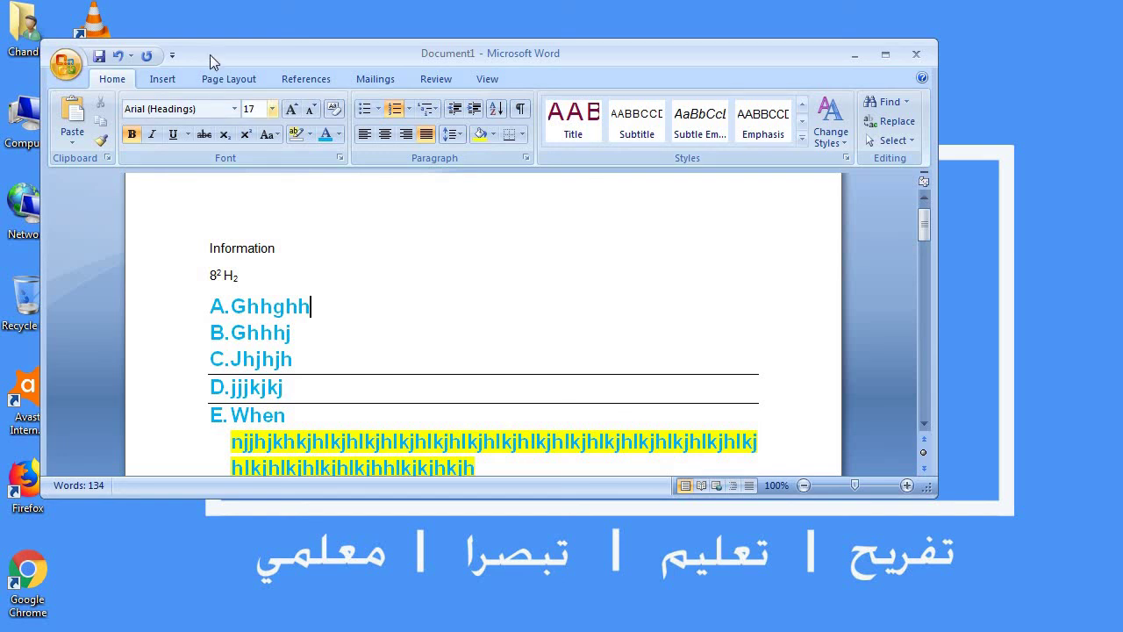
{"action": "left_click", "coordinate": [167, 80]}
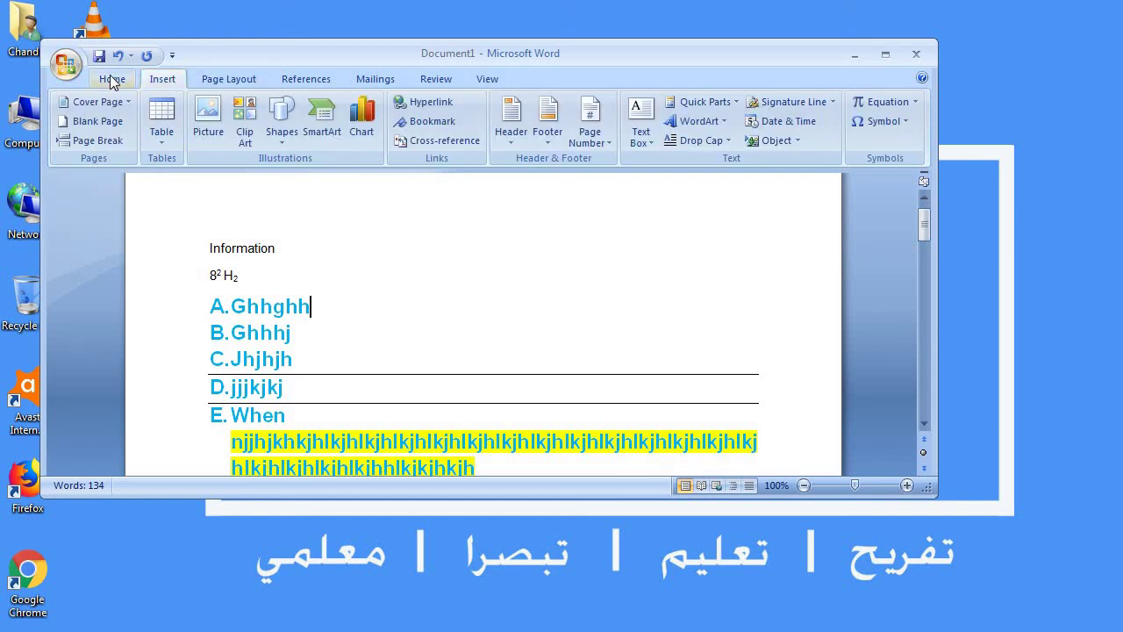
{"action": "left_click", "coordinate": [112, 79]}
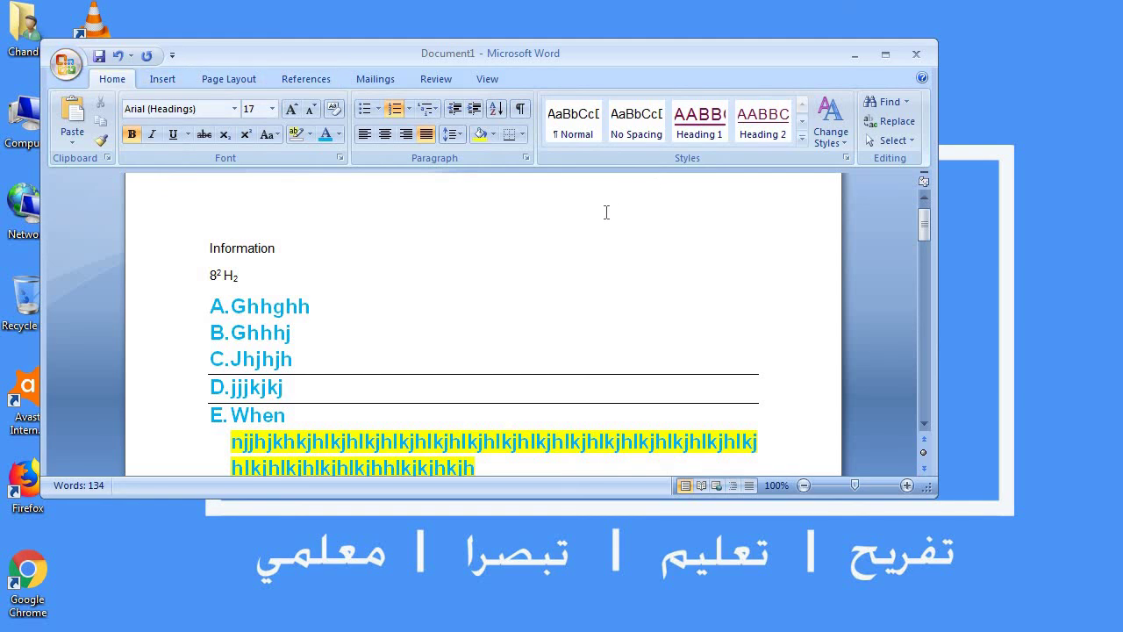